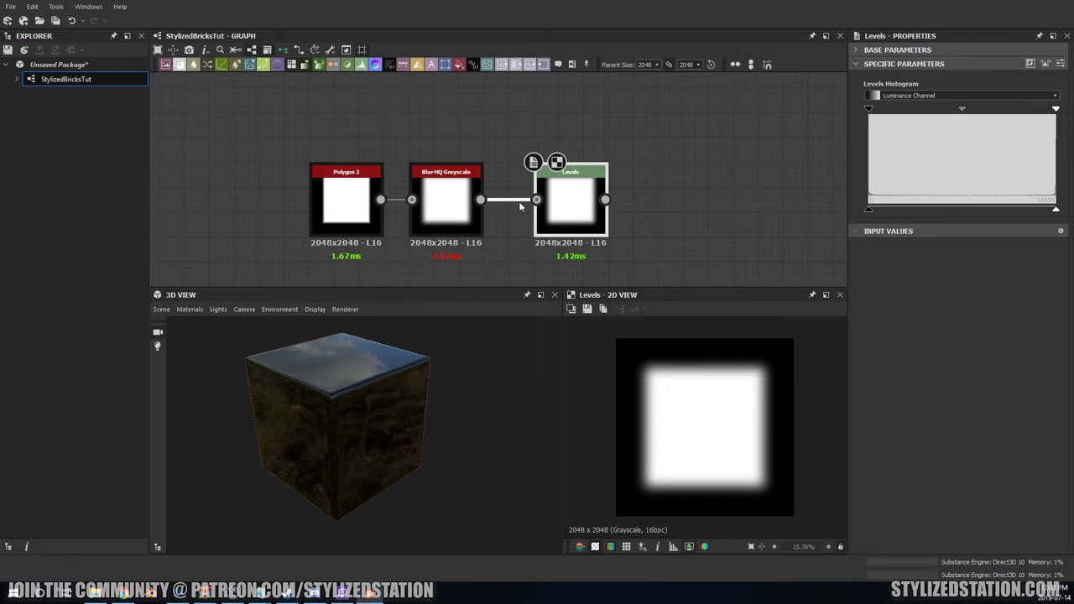
Step: Drag the Levels white point left to tighten the blurred square's soft edges
{"action": "left_click_drag", "start_coordinate": [962, 108], "coordinate": [917, 108]}
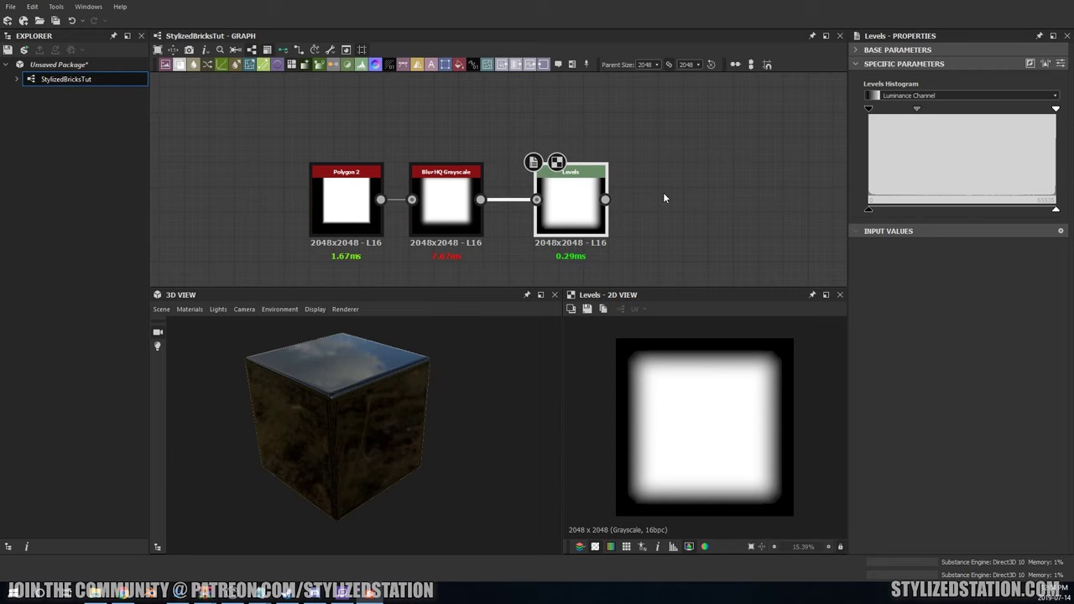
Step: Set the Tile Sampler pattern to Pattern Input with 5 by 8 tiles
{"action": "scroll", "coordinate": [663, 159], "scroll_direction": "down", "scroll_amount": 3}
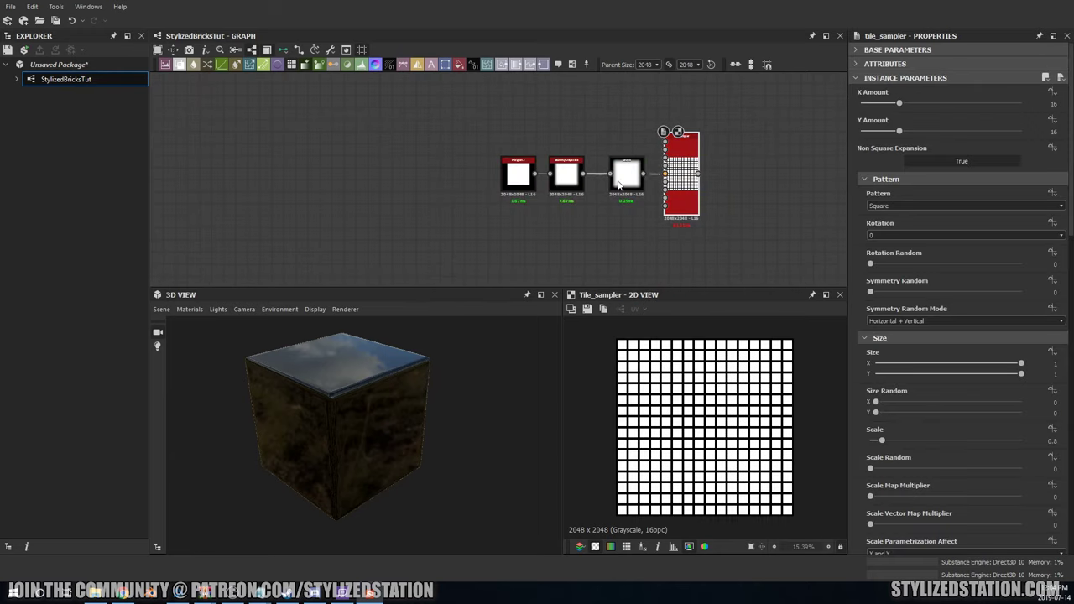
{"action": "scroll", "coordinate": [940, 336], "scroll_direction": "down", "scroll_amount": 2}
{"action": "scroll", "coordinate": [932, 327], "scroll_direction": "up", "scroll_amount": 2}
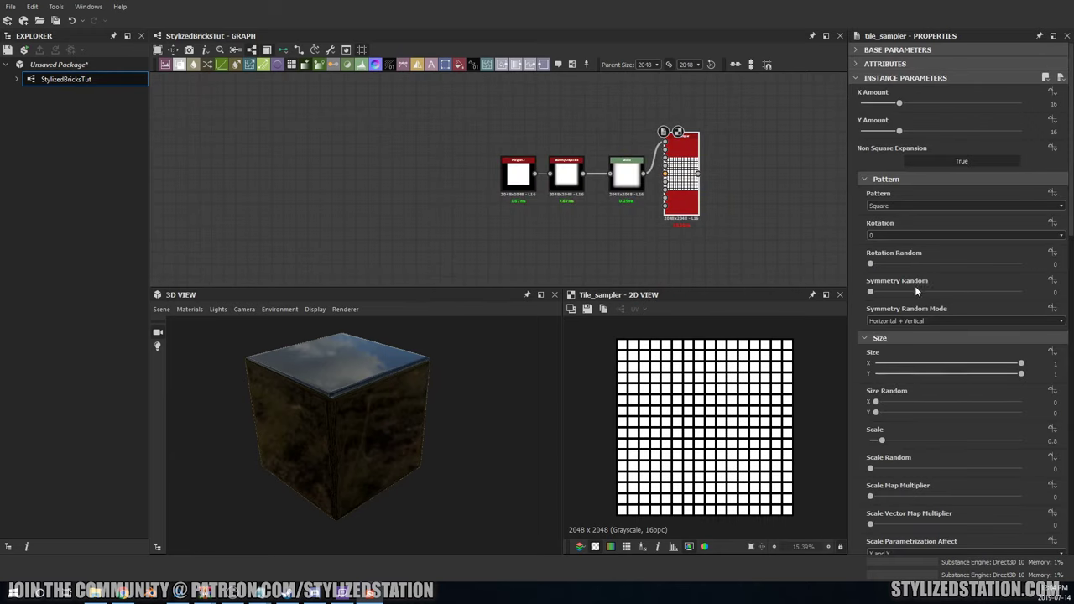
{"action": "left_click", "coordinate": [923, 205]}
{"action": "left_click", "coordinate": [923, 228]}
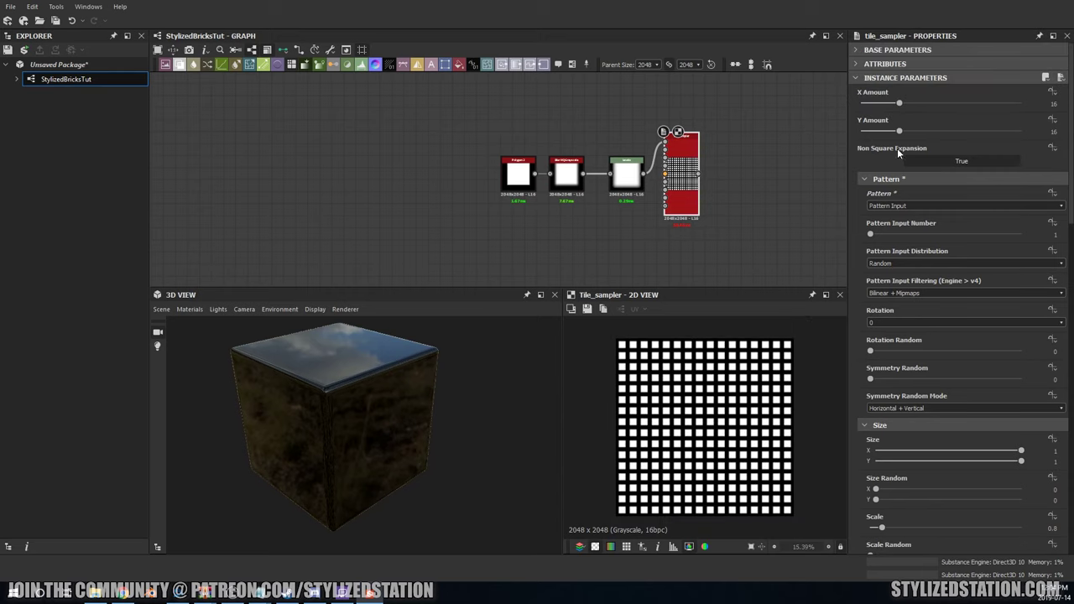
{"action": "double_click", "coordinate": [1047, 102]}
{"action": "type", "text": "5"}
{"action": "key", "text": "Tab"}
{"action": "type", "text": "8"}
Step: Give the tiles a slight 0.01 random rotation
{"action": "mouse_move", "coordinate": [870, 352]}
{"action": "left_mouse_down"}
{"action": "mouse_move", "coordinate": [887, 360]}
{"action": "mouse_move", "coordinate": [884, 388]}
{"action": "mouse_move", "coordinate": [889, 370]}
{"action": "mouse_move", "coordinate": [870, 370]}
{"action": "mouse_move", "coordinate": [906, 377]}
{"action": "left_mouse_up"}
{"action": "scroll", "coordinate": [889, 377], "scroll_direction": "down", "scroll_amount": 2}
{"action": "scroll", "coordinate": [877, 415], "scroll_direction": "down", "scroll_amount": 3}
{"action": "scroll", "coordinate": [881, 386], "scroll_direction": "down", "scroll_amount": 1}
{"action": "scroll", "coordinate": [880, 353], "scroll_direction": "down", "scroll_amount": 3}
{"action": "left_click_drag", "start_coordinate": [870, 333], "coordinate": [873, 333]}
{"action": "scroll", "coordinate": [885, 347], "scroll_direction": "down", "scroll_amount": 2}
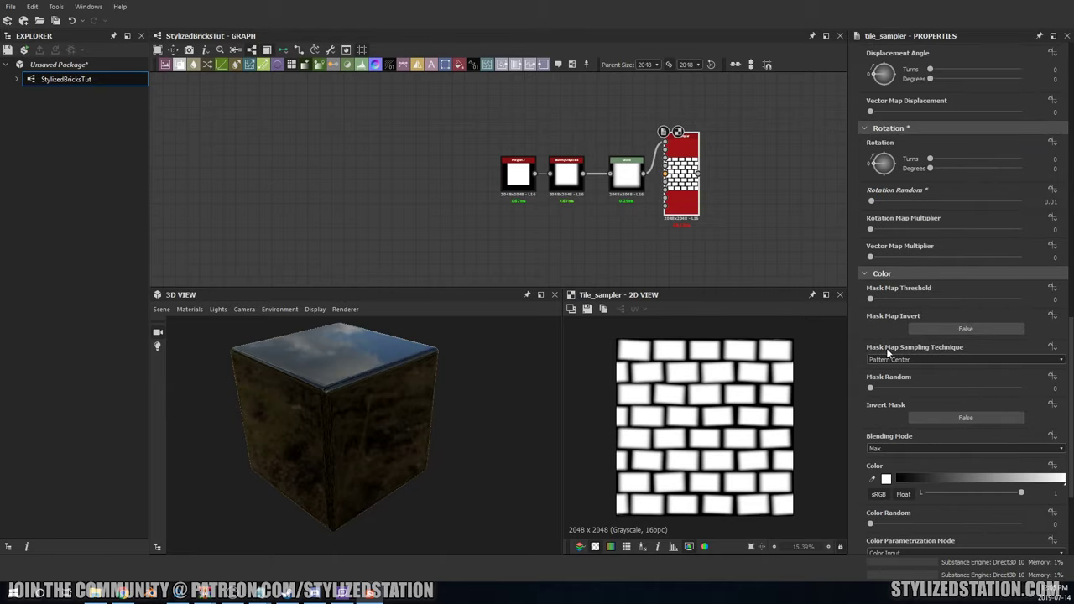
{"action": "scroll", "coordinate": [877, 277], "scroll_direction": "down", "scroll_amount": 2}
Step: Give each brick 0.68 random grey variation and add a Perlin Noise node
{"action": "left_click_drag", "start_coordinate": [870, 423], "coordinate": [971, 422]}
{"action": "scroll", "coordinate": [971, 420], "scroll_direction": "down", "scroll_amount": 1}
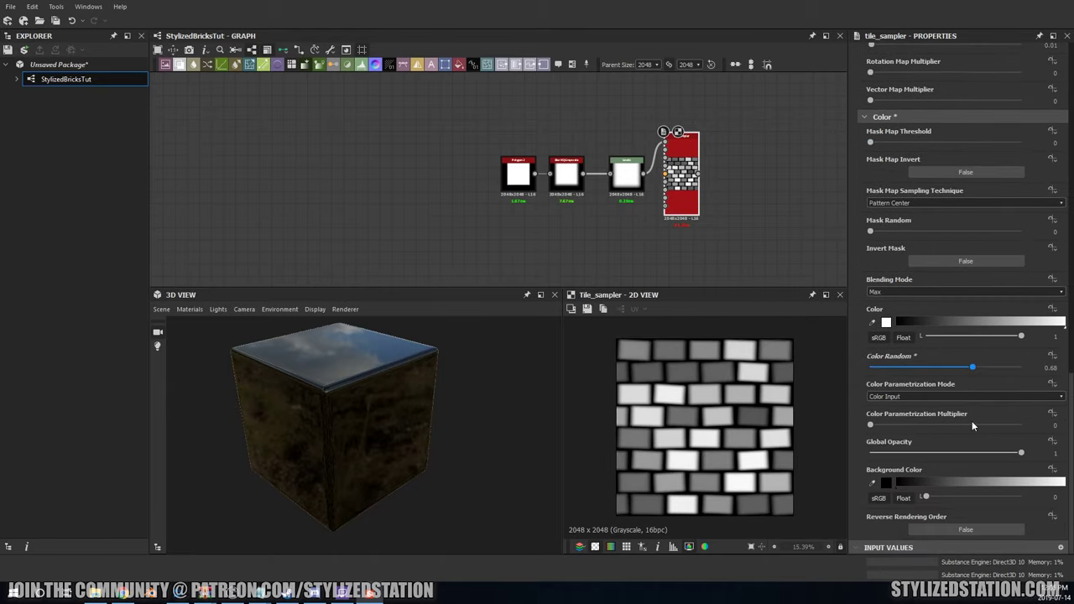
{"action": "scroll", "coordinate": [603, 220], "scroll_direction": "down", "scroll_amount": 1}
{"action": "key", "text": "ctrl+v"}
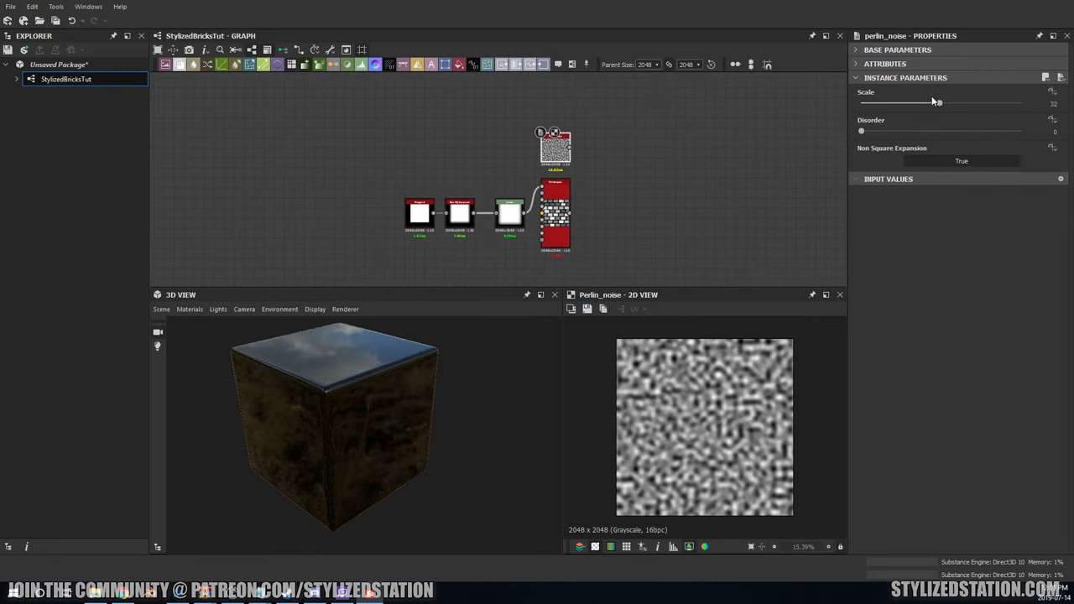
Step: Add a Slope Blur Grayscale node fed by the Tile Sampler bricks
{"action": "scroll", "coordinate": [587, 171], "scroll_direction": "up", "scroll_amount": 1}
{"action": "key", "text": "ctrl+v"}
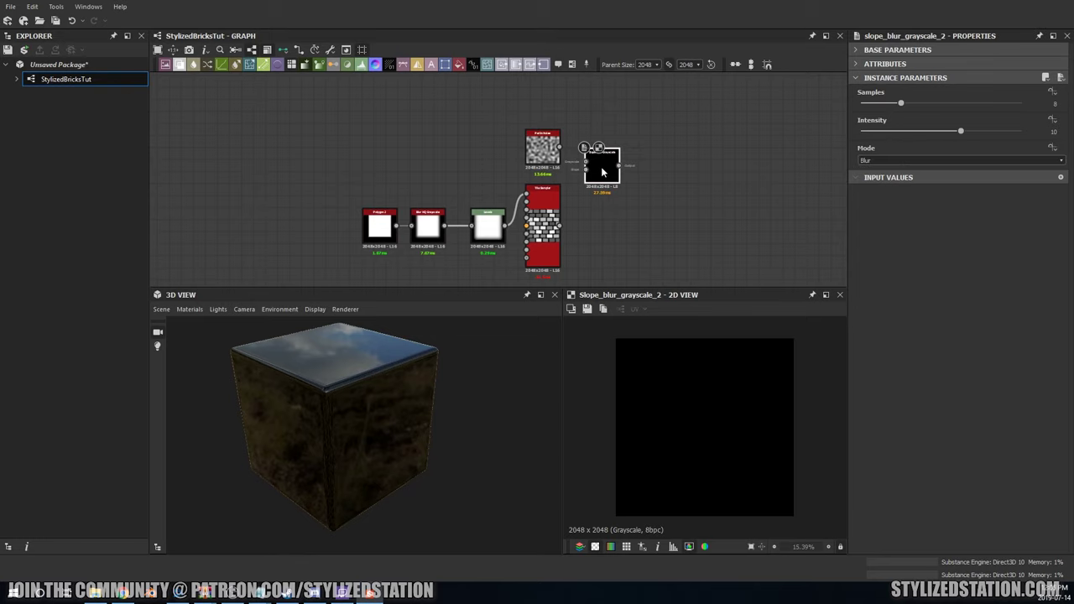
{"action": "left_click_drag", "start_coordinate": [961, 131], "coordinate": [863, 131]}
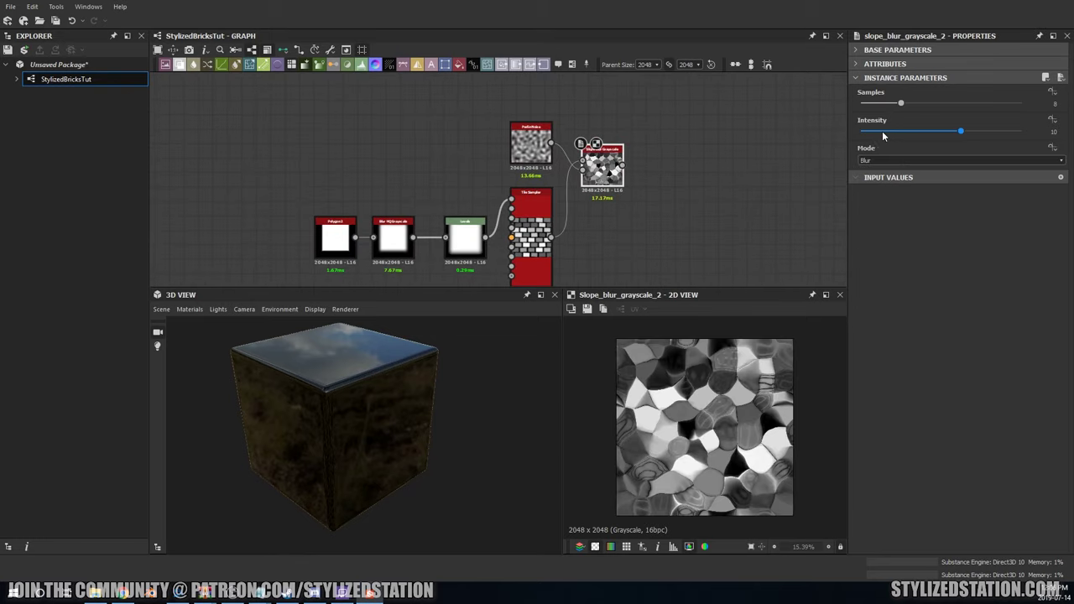
Step: Blend the slope-blurred and original bricks in Min (Darken) mode at lower opacity
{"action": "key", "text": "ctrl+v"}
{"action": "left_click_drag", "start_coordinate": [551, 237], "coordinate": [662, 234]}
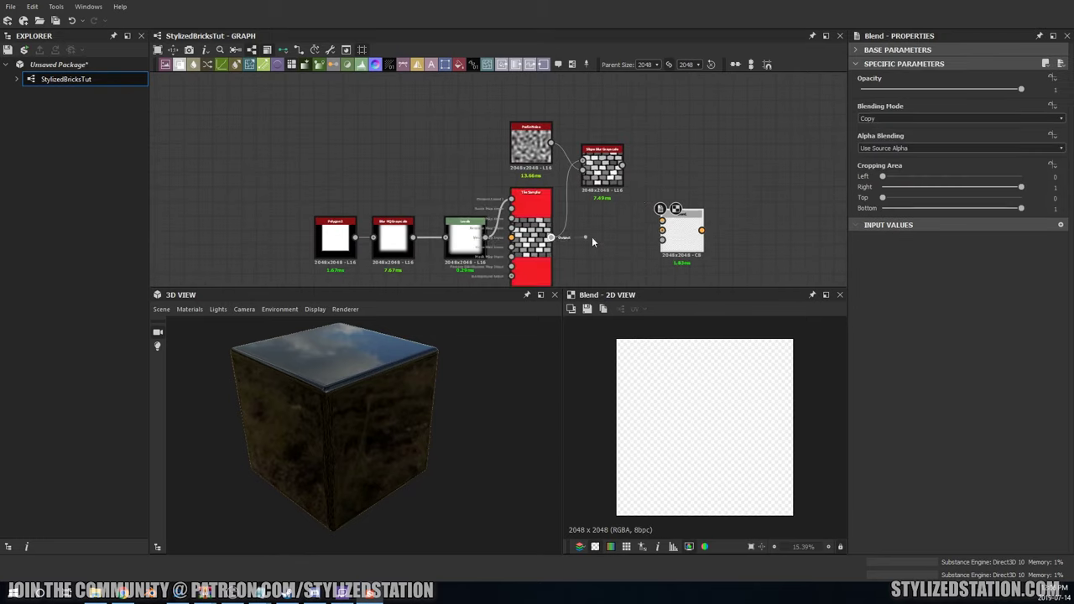
{"action": "left_click_drag", "start_coordinate": [622, 166], "coordinate": [662, 220]}
{"action": "left_click_drag", "start_coordinate": [1020, 89], "coordinate": [944, 88]}
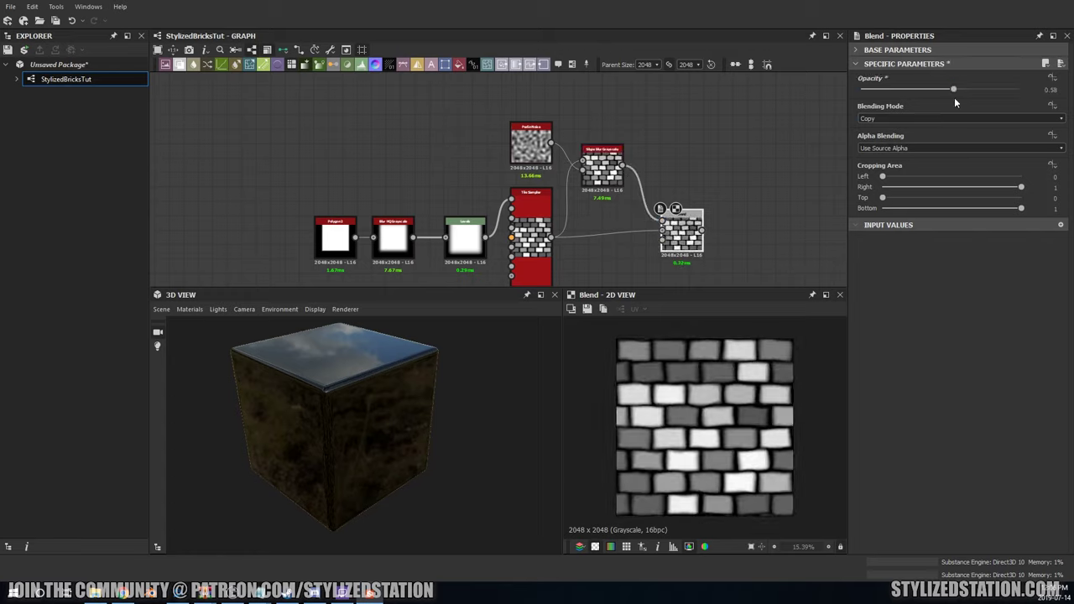
{"action": "left_click", "coordinate": [935, 118]}
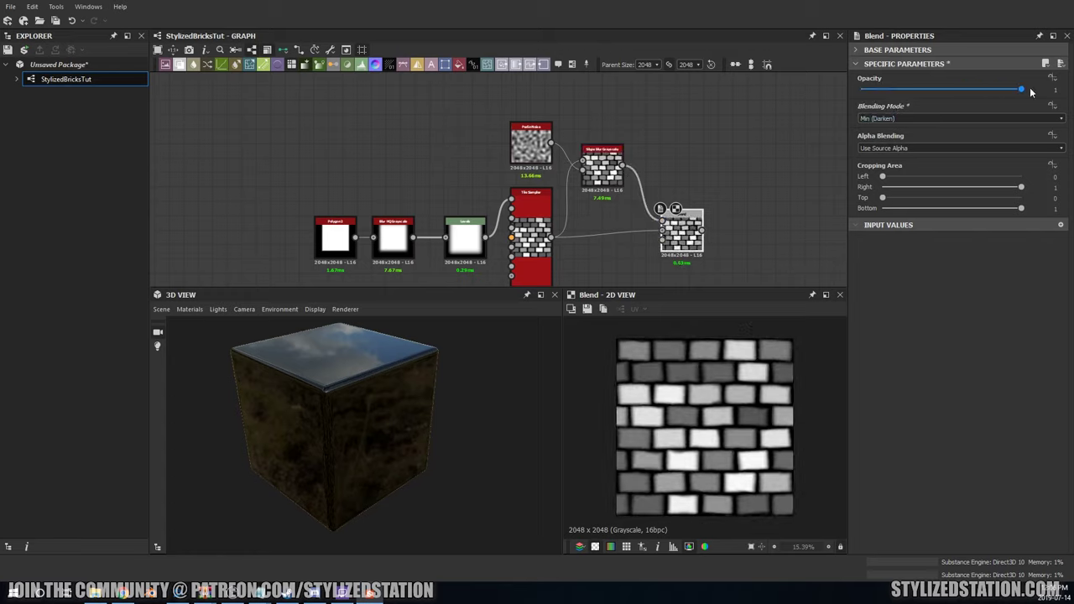
Step: Reduce the Slope Blur intensity to 0.11
{"action": "scroll", "coordinate": [751, 390], "scroll_direction": "up", "scroll_amount": 5}
{"action": "left_click", "coordinate": [593, 173]}
{"action": "left_click_drag", "start_coordinate": [967, 132], "coordinate": [862, 131]}
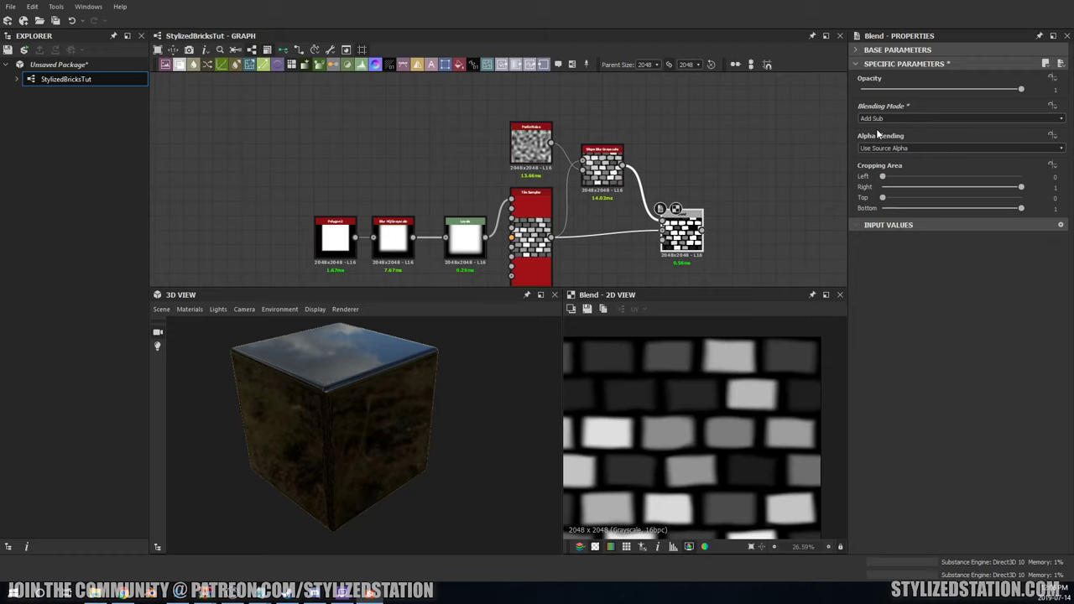
{"action": "scroll", "coordinate": [877, 118], "scroll_direction": "down", "scroll_amount": 2}
{"action": "scroll", "coordinate": [719, 474], "scroll_direction": "down", "scroll_amount": 2}
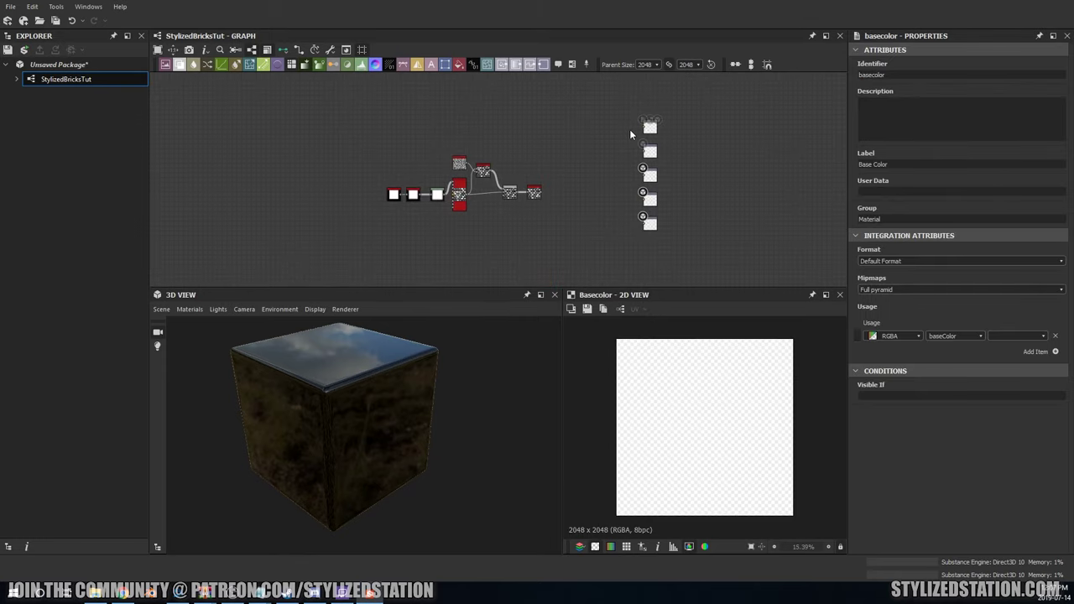
Step: Set up the base colour and roughness colour nodes and add a Normal node
{"action": "left_click", "coordinate": [629, 129]}
{"action": "scroll", "coordinate": [638, 129], "scroll_direction": "up", "scroll_amount": 3}
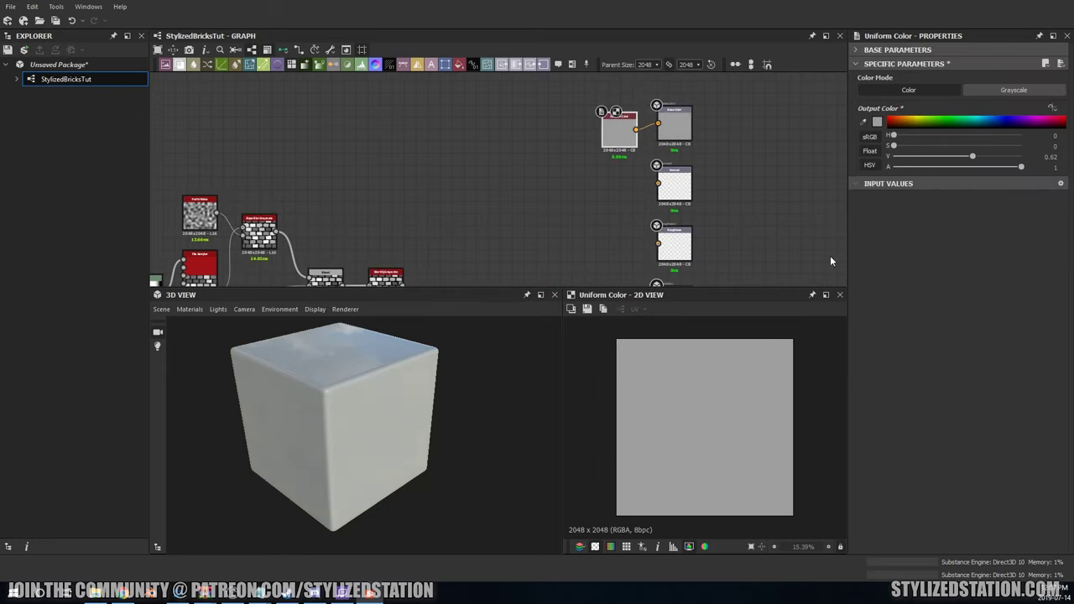
{"action": "left_click", "coordinate": [613, 180]}
{"action": "scroll", "coordinate": [615, 188], "scroll_direction": "down", "scroll_amount": 2}
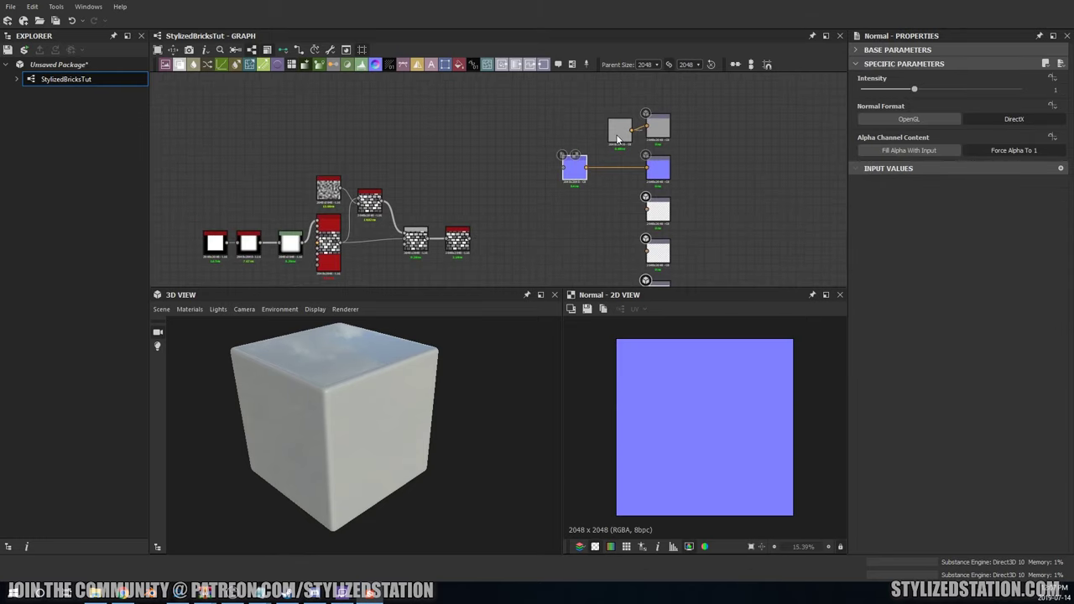
{"action": "left_click", "coordinate": [600, 206]}
{"action": "middle_click_drag", "start_coordinate": [640, 252], "coordinate": [641, 219]}
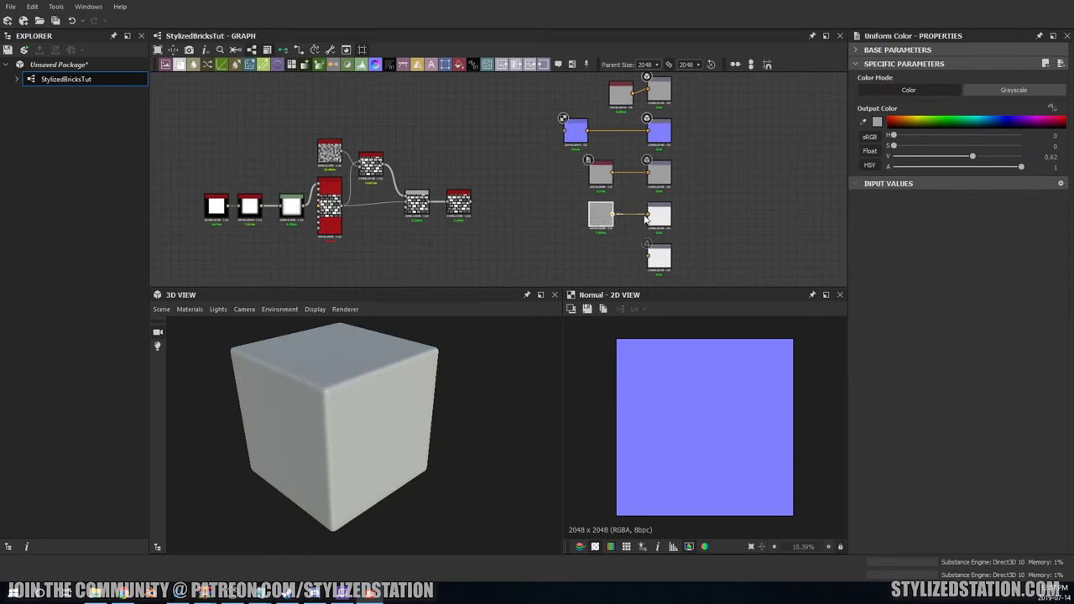
Step: Connect the final bricks to the height output
{"action": "left_click", "coordinate": [659, 258]}
{"action": "left_click_drag", "start_coordinate": [472, 202], "coordinate": [648, 256]}
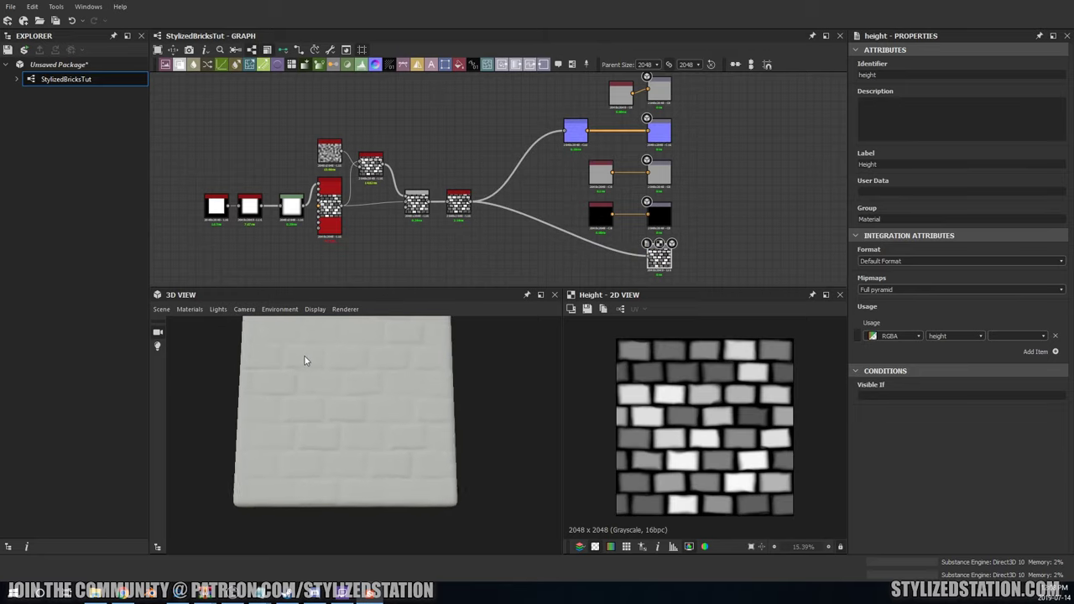
{"action": "scroll", "coordinate": [597, 141], "scroll_direction": "down", "scroll_amount": 2}
Step: Add a new output node and an Hbao ambient occlusion node
{"action": "key", "text": "ctrl+d"}
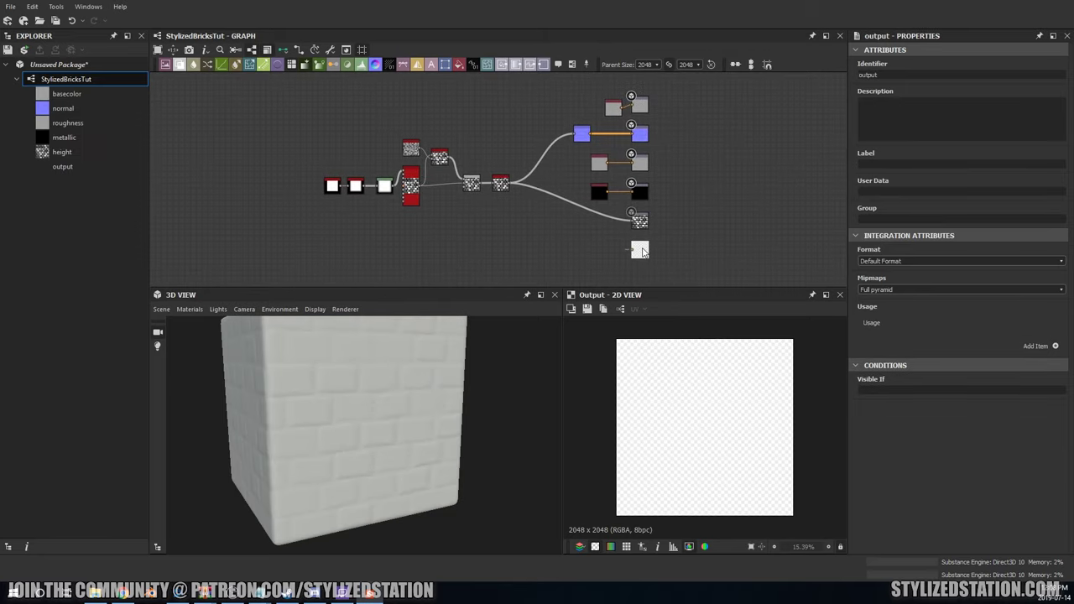
{"action": "type", "text": "hbao"}
{"action": "key", "text": "Return"}
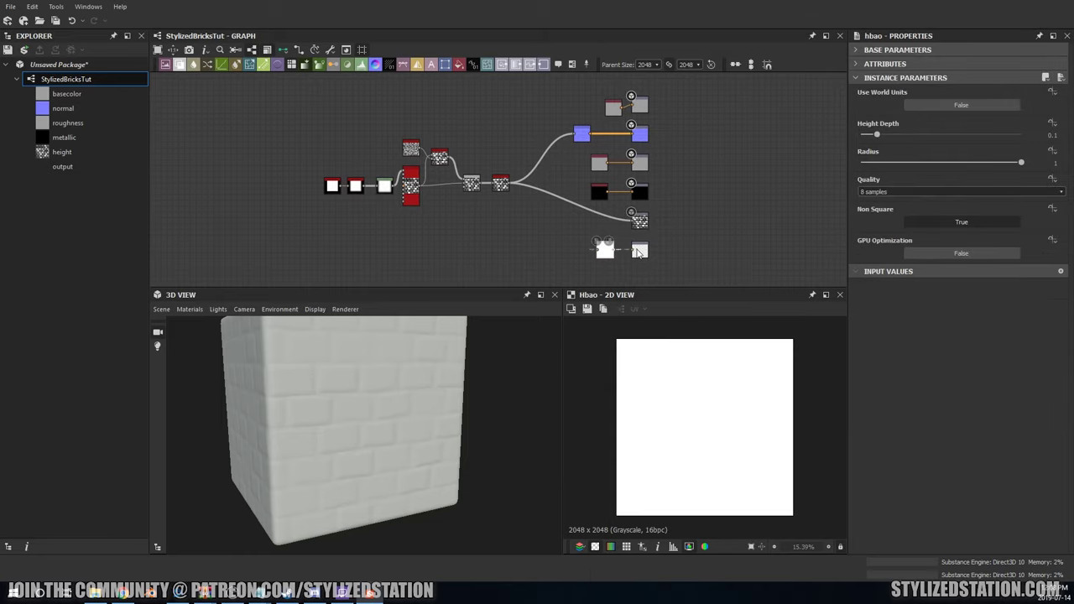
Step: Feed the brick height into Hbao and Hbao into the new output
{"action": "left_click_drag", "start_coordinate": [547, 225], "coordinate": [602, 249]}
{"action": "left_click", "coordinate": [634, 250]}
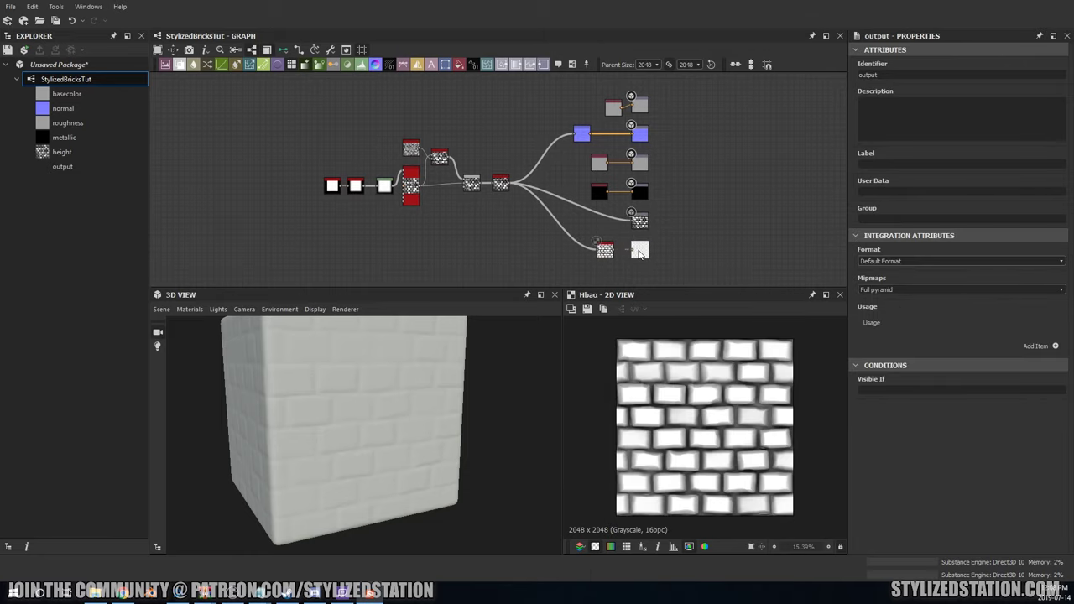
{"action": "scroll", "coordinate": [637, 234], "scroll_direction": "up", "scroll_amount": 3}
{"action": "left_click_drag", "start_coordinate": [607, 244], "coordinate": [630, 243]}
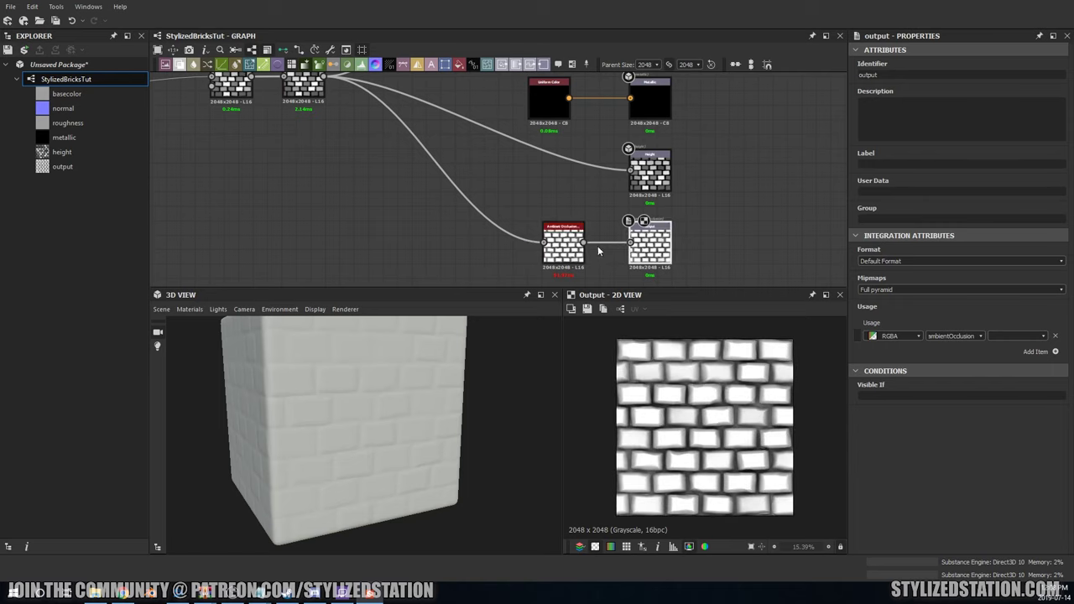
Step: Raise the Normal and final Blur HQ intensities for chunkier brick relief
{"action": "scroll", "coordinate": [635, 245], "scroll_direction": "down", "scroll_amount": 3}
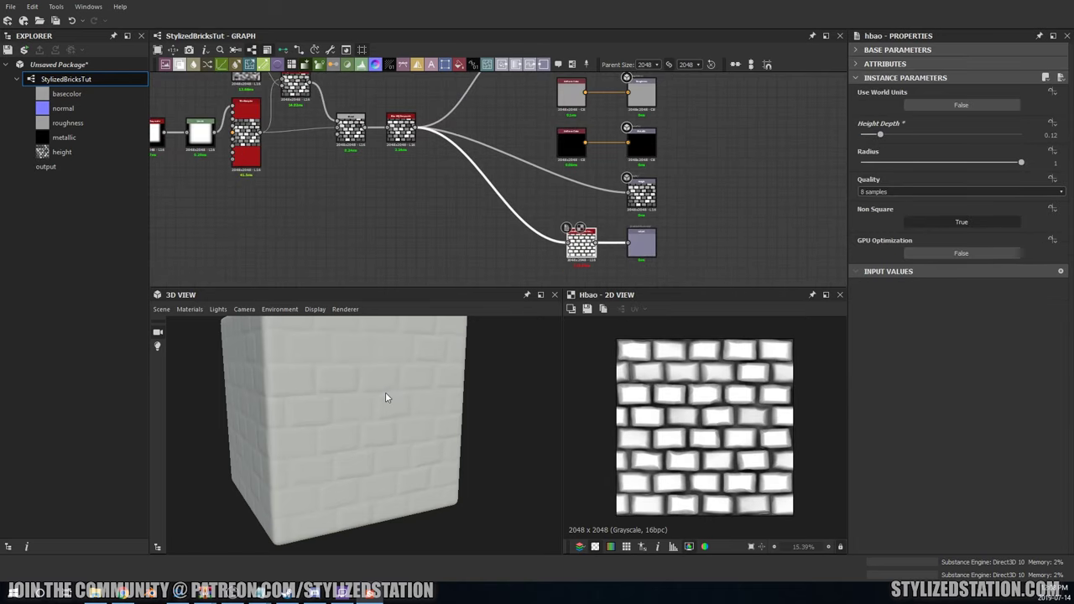
{"action": "scroll", "coordinate": [462, 392], "scroll_direction": "up", "scroll_amount": 3}
{"action": "scroll", "coordinate": [556, 101], "scroll_direction": "up", "scroll_amount": 2}
{"action": "left_click", "coordinate": [556, 100]}
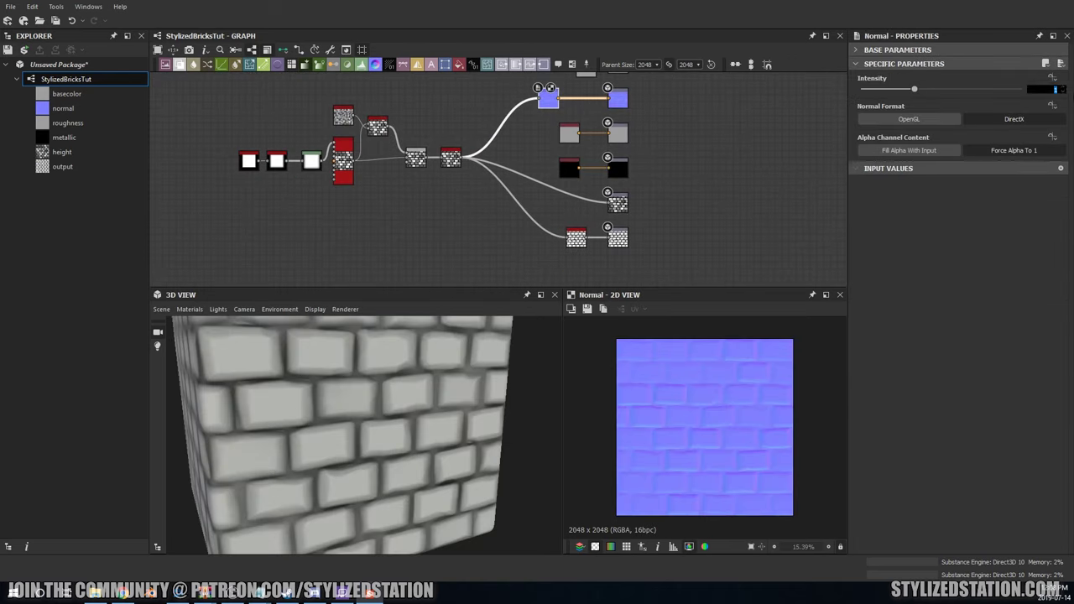
{"action": "left_click", "coordinate": [450, 158]}
{"action": "mouse_move", "coordinate": [865, 103]}
{"action": "left_mouse_down"}
{"action": "mouse_move", "coordinate": [871, 132]}
{"action": "mouse_move", "coordinate": [950, 120]}
{"action": "left_mouse_up"}
{"action": "left_click", "coordinate": [312, 161]}
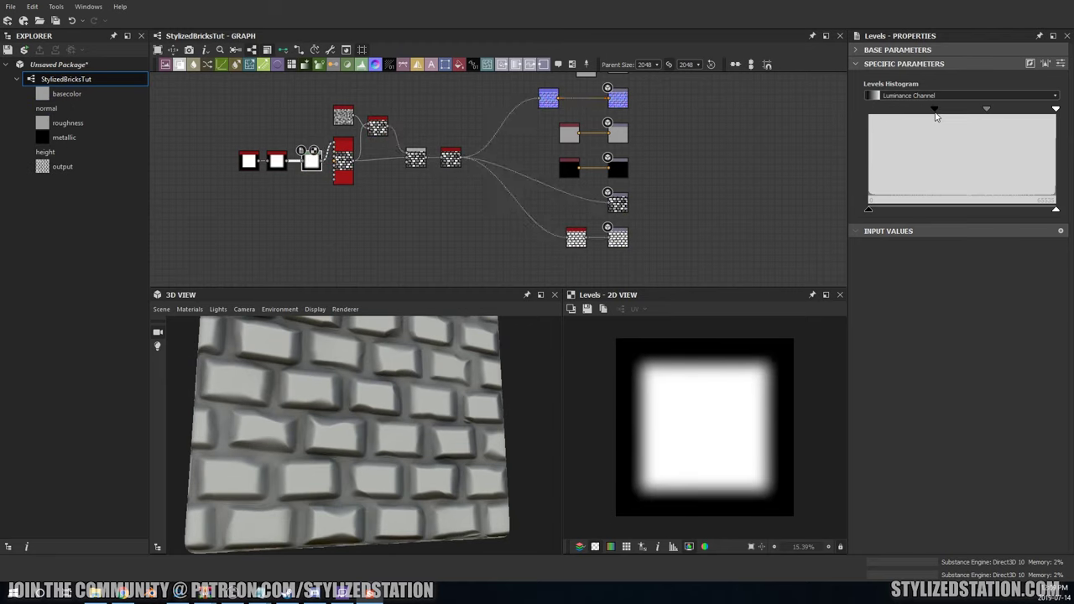
Step: Pull in the Levels white point and raise the Tile Sampler Scale to 1.44
{"action": "left_click_drag", "start_coordinate": [1056, 109], "coordinate": [948, 123]}
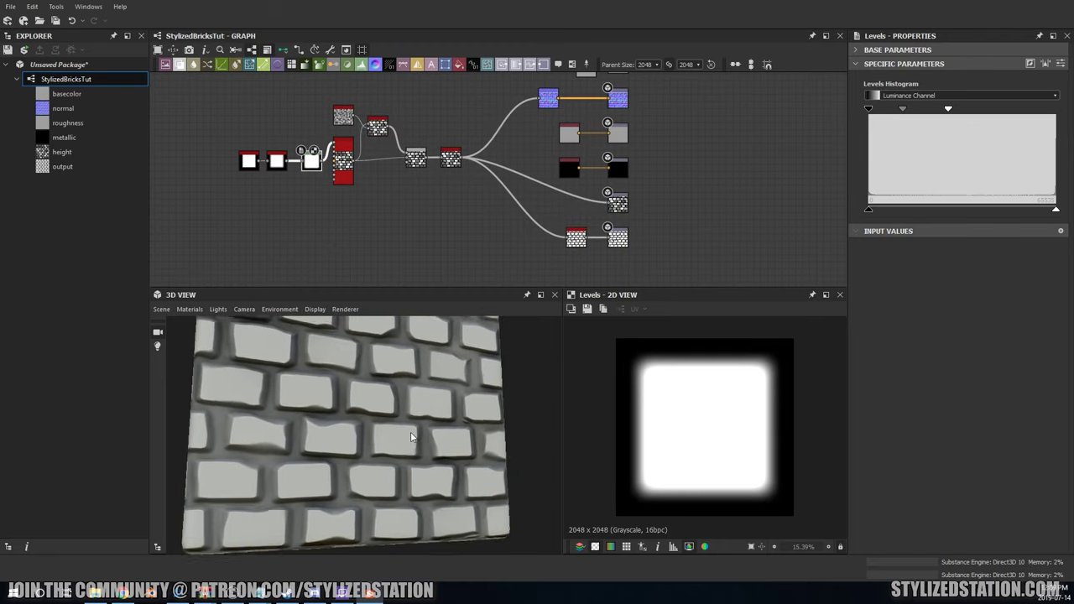
{"action": "left_click_drag", "start_coordinate": [352, 419], "coordinate": [190, 319]}
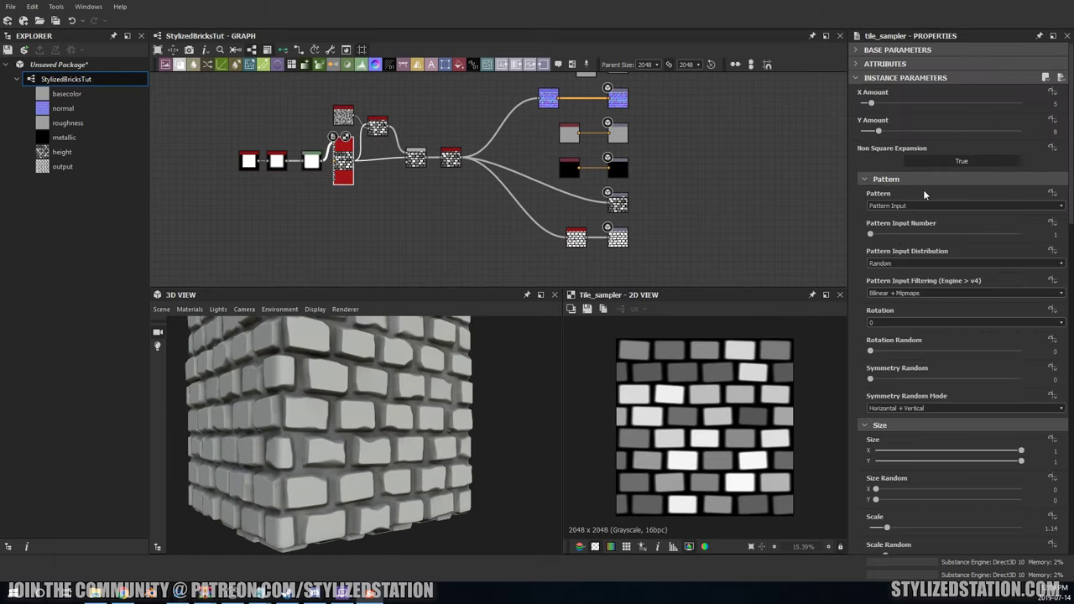
{"action": "scroll", "coordinate": [924, 195], "scroll_direction": "down", "scroll_amount": 4}
{"action": "left_click_drag", "start_coordinate": [887, 327], "coordinate": [892, 327]}
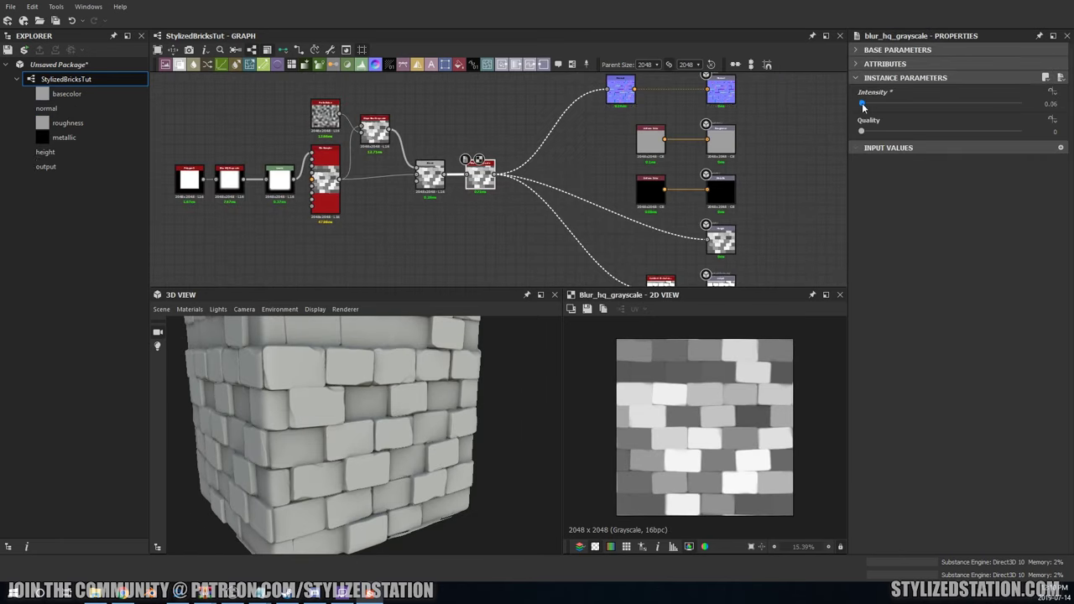
Step: Fine-tune the Levels white point for crisper brick edges
{"action": "left_click", "coordinate": [278, 172]}
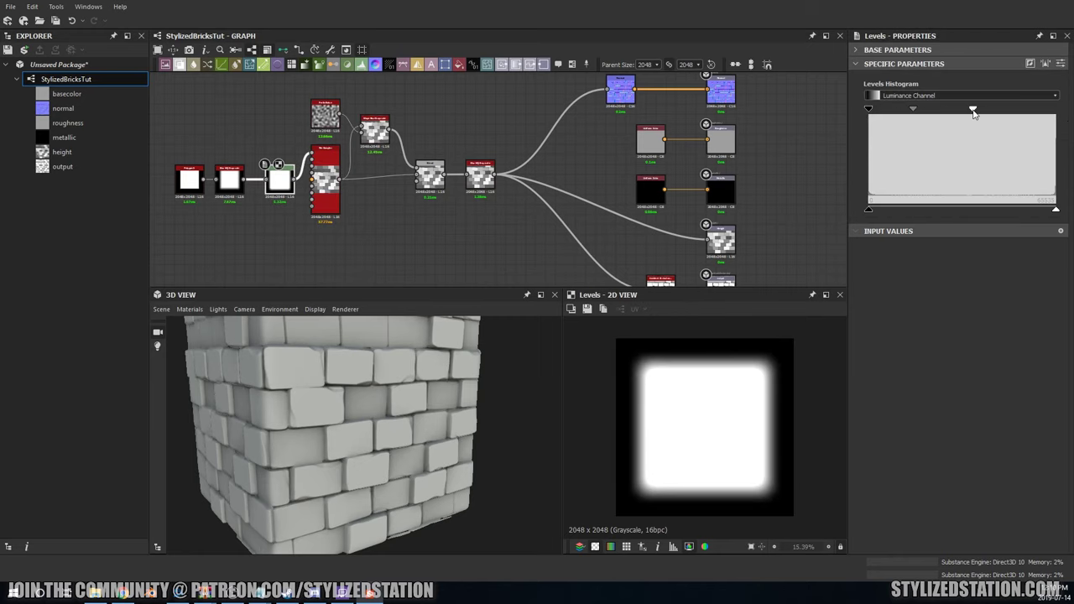
{"action": "left_click_drag", "start_coordinate": [973, 113], "coordinate": [983, 109]}
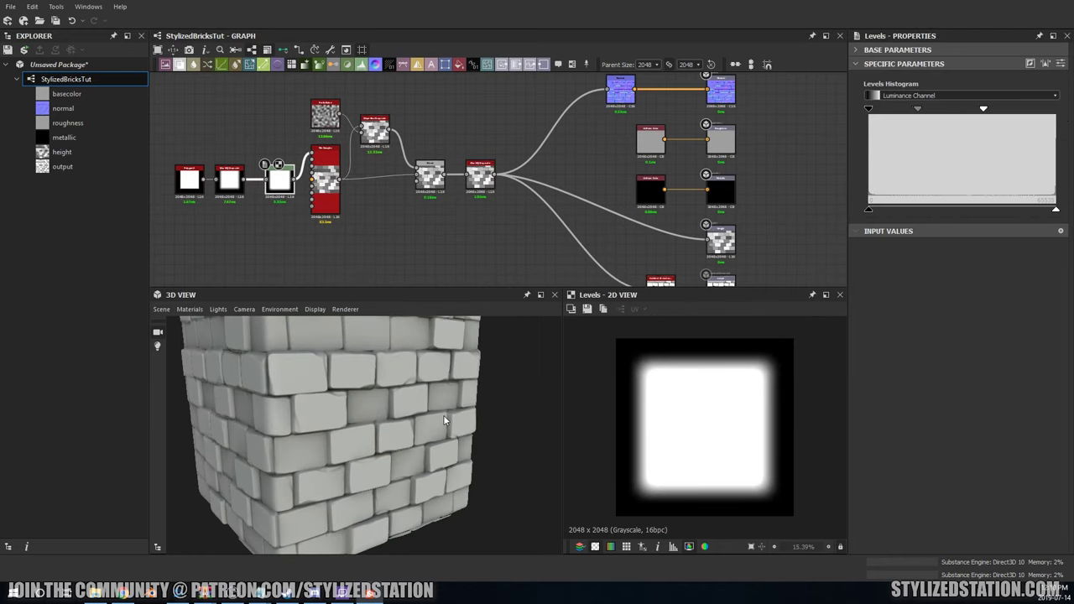
{"action": "scroll", "coordinate": [416, 248], "scroll_direction": "down", "scroll_amount": 3}
{"action": "middle_click_drag", "start_coordinate": [416, 248], "coordinate": [478, 200]}
{"action": "scroll", "coordinate": [426, 233], "scroll_direction": "up", "scroll_amount": 2}
Step: Add a Blend node fed by the brick nodes and connect it to the height output
{"action": "key", "text": "Return"}
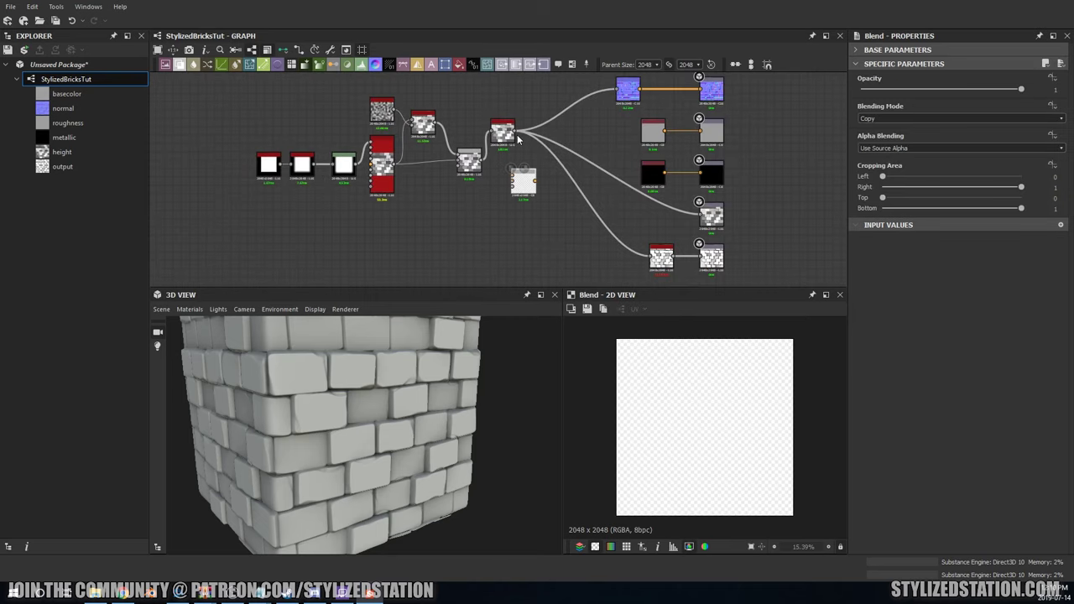
{"action": "scroll", "coordinate": [484, 156], "scroll_direction": "up", "scroll_amount": 1}
{"action": "left_click_drag", "start_coordinate": [529, 121], "coordinate": [523, 186]}
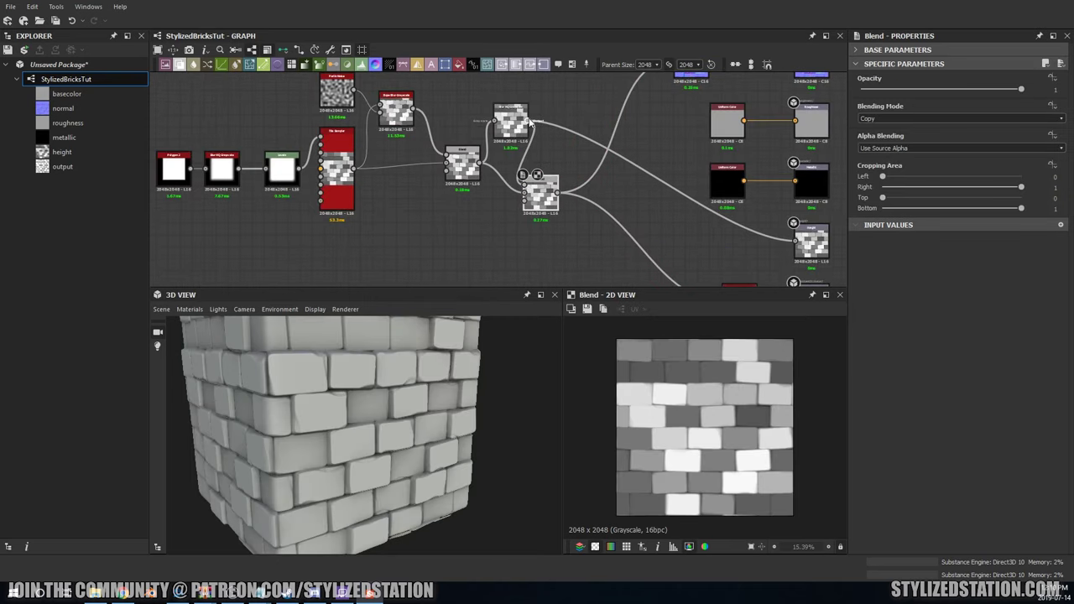
{"action": "scroll", "coordinate": [524, 186], "scroll_direction": "down", "scroll_amount": 2}
{"action": "middle_click_drag", "start_coordinate": [544, 188], "coordinate": [568, 168]}
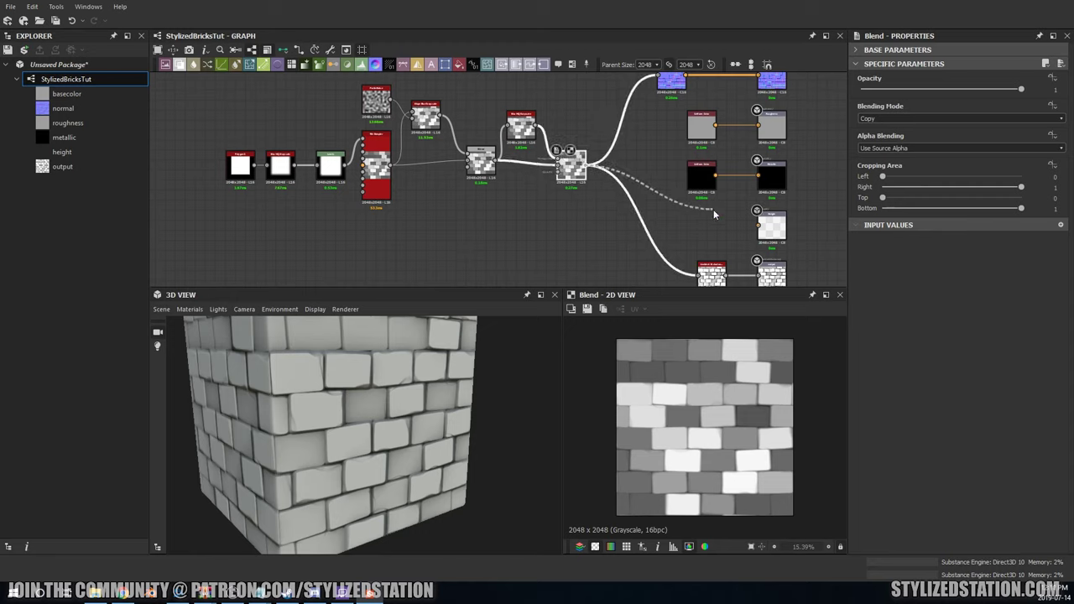
{"action": "left_click_drag", "start_coordinate": [714, 215], "coordinate": [757, 225]}
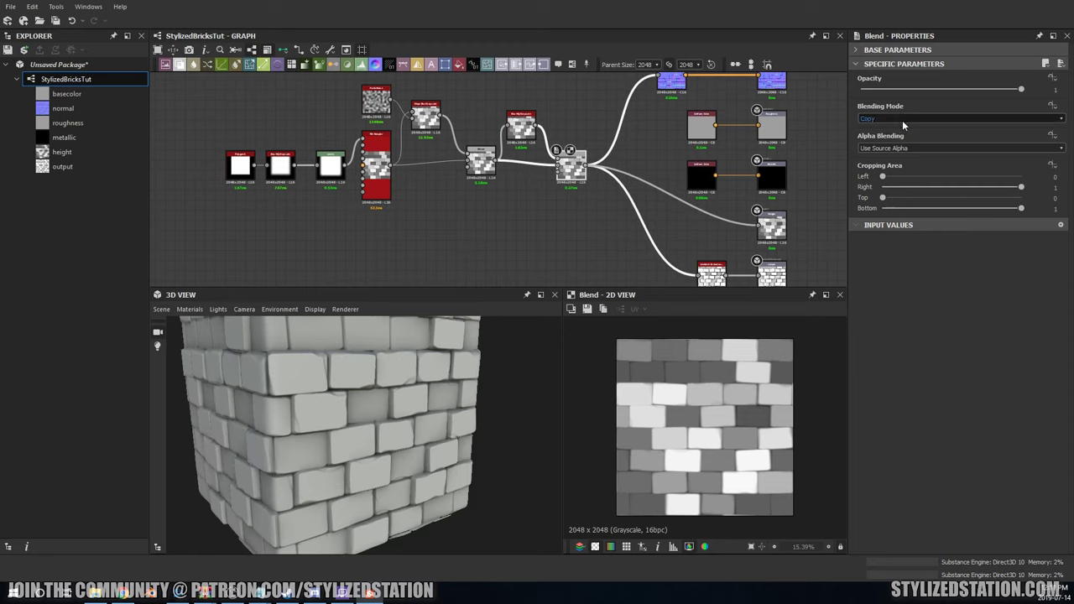
Step: Set the Blend to Max (Lighten) at 0.69 opacity and inspect the displaced bricks
{"action": "scroll", "coordinate": [902, 120], "scroll_direction": "down", "scroll_amount": 5}
{"action": "left_click_drag", "start_coordinate": [1021, 88], "coordinate": [971, 88]}
{"action": "scroll", "coordinate": [512, 163], "scroll_direction": "up", "scroll_amount": 2}
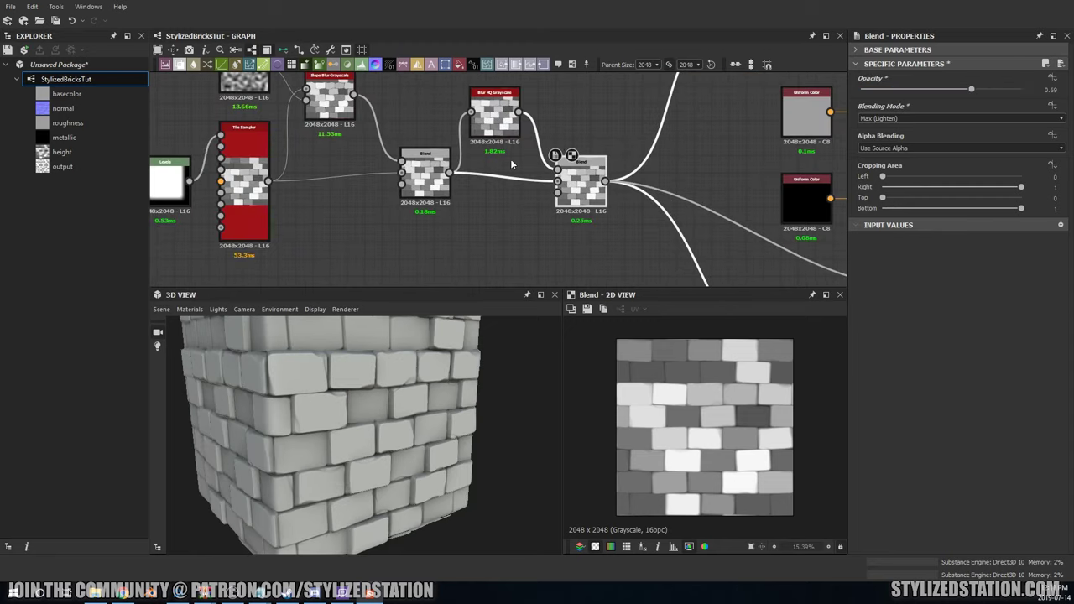
{"action": "scroll", "coordinate": [485, 134], "scroll_direction": "down", "scroll_amount": 3}
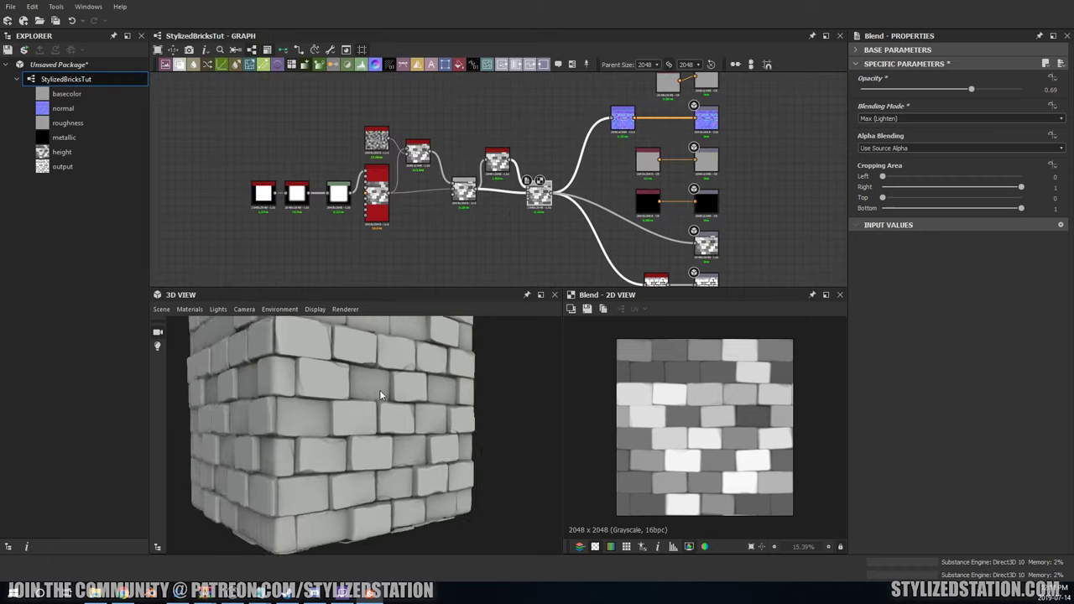
{"action": "scroll", "coordinate": [379, 390], "scroll_direction": "up", "scroll_amount": 3}
{"action": "mouse_move", "coordinate": [379, 389]}
{"action": "left_mouse_down"}
{"action": "mouse_move", "coordinate": [231, 364]}
{"action": "mouse_move", "coordinate": [380, 428]}
{"action": "mouse_move", "coordinate": [363, 420]}
{"action": "mouse_move", "coordinate": [378, 408]}
{"action": "left_mouse_up"}
Step: Place a copy of the Tile Sampler below the main chain with Color Random at 0
{"action": "scroll", "coordinate": [379, 409], "scroll_direction": "down", "scroll_amount": 3}
{"action": "scroll", "coordinate": [363, 257], "scroll_direction": "down", "scroll_amount": 2}
{"action": "left_click", "coordinate": [383, 168]}
{"action": "left_click_drag", "start_coordinate": [383, 167], "coordinate": [385, 245]}
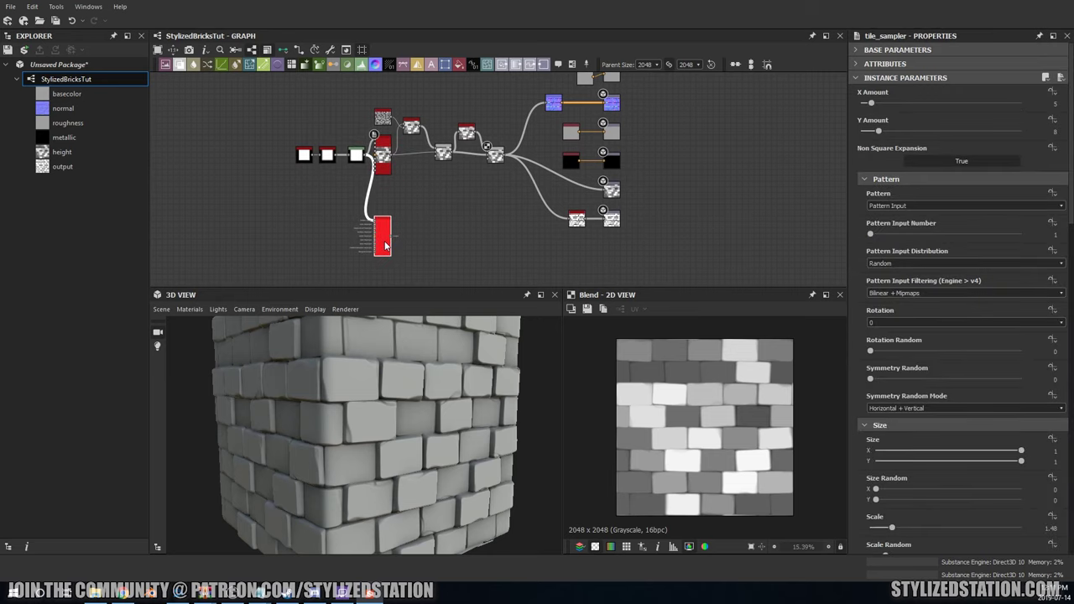
{"action": "scroll", "coordinate": [704, 426], "scroll_direction": "down", "scroll_amount": 1}
{"action": "scroll", "coordinate": [898, 407], "scroll_direction": "down", "scroll_amount": 10}
{"action": "left_click_drag", "start_coordinate": [949, 370], "coordinate": [846, 373]}
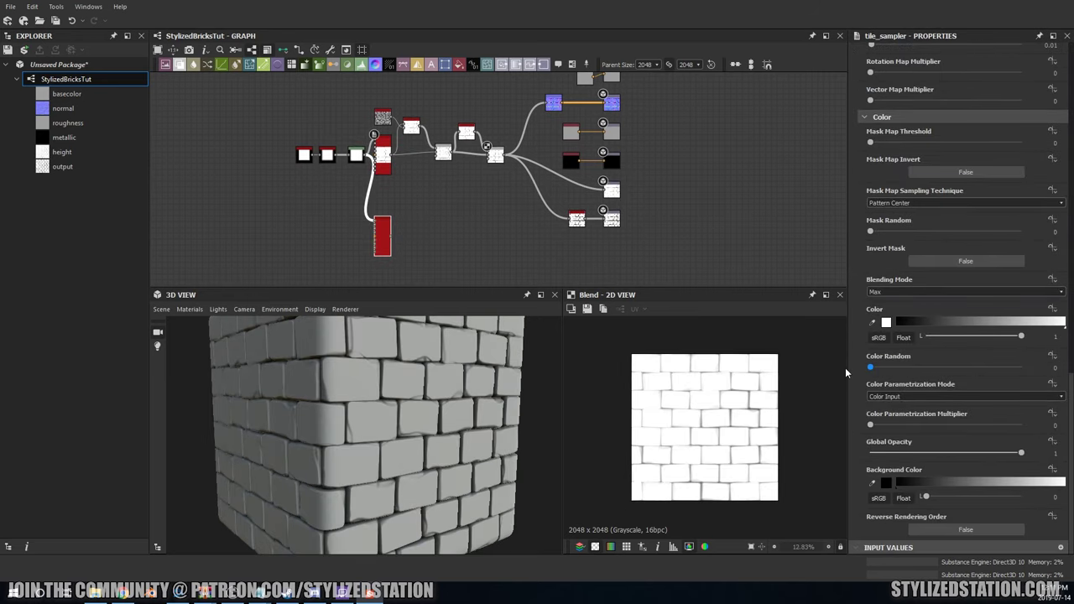
{"action": "double_click", "coordinate": [381, 241]}
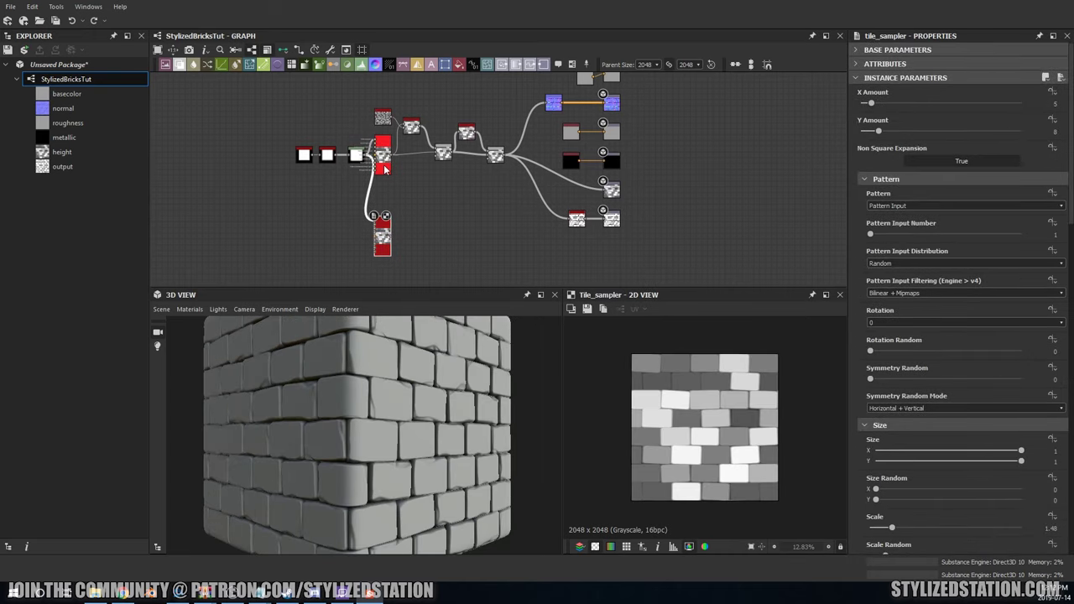
{"action": "scroll", "coordinate": [957, 370], "scroll_direction": "down", "scroll_amount": 10}
{"action": "left_click_drag", "start_coordinate": [957, 370], "coordinate": [854, 373]}
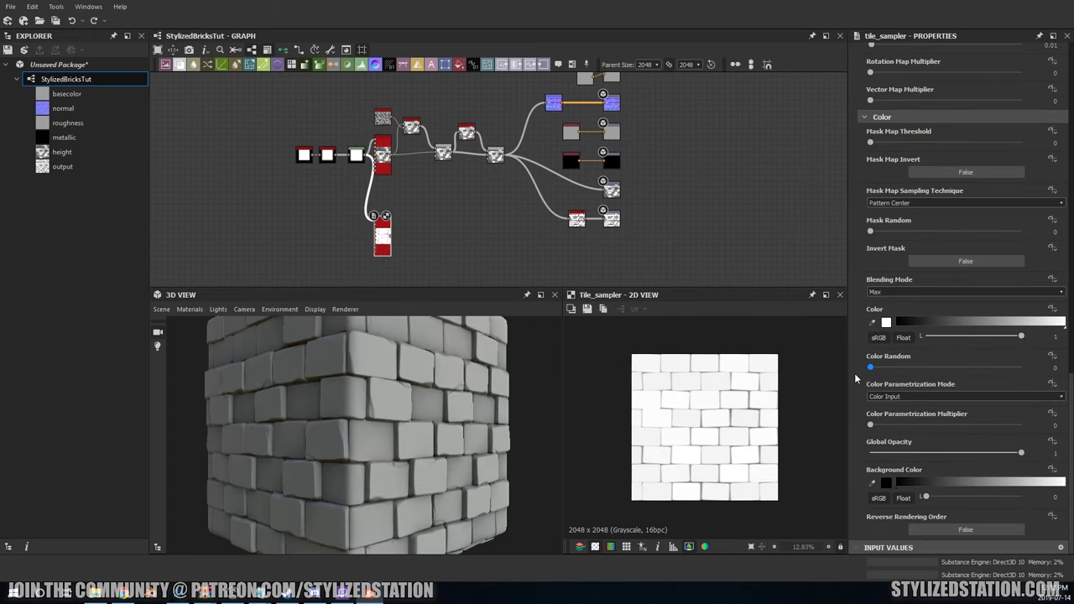
{"action": "scroll", "coordinate": [363, 252], "scroll_direction": "up", "scroll_amount": 2}
Step: Add a Levels node after it for solid white bricks with black gaps
{"action": "key", "text": "ctrl+v"}
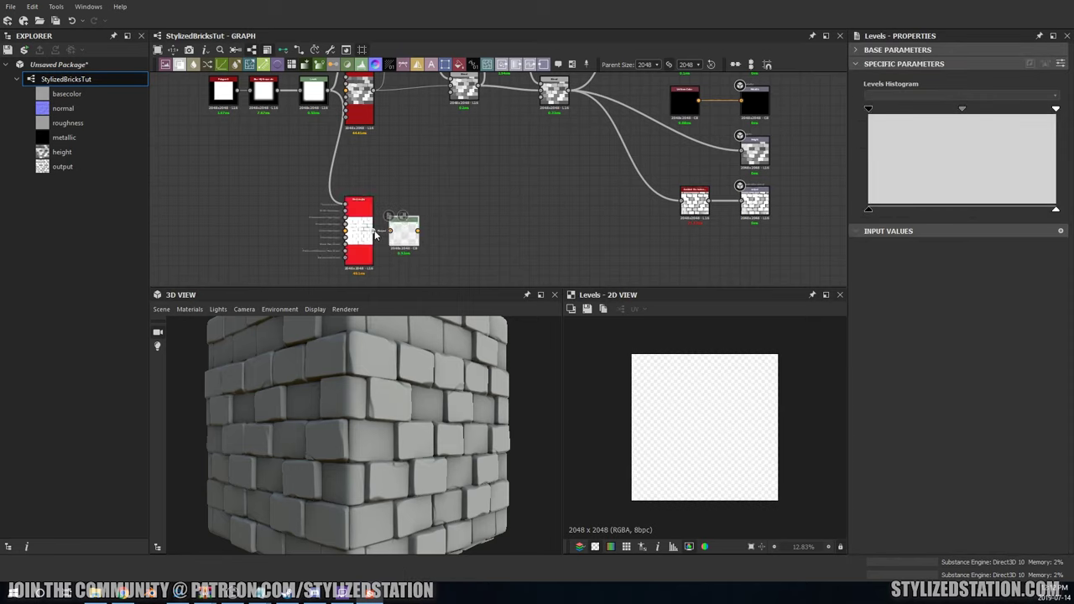
{"action": "left_click_drag", "start_coordinate": [877, 116], "coordinate": [1055, 110]}
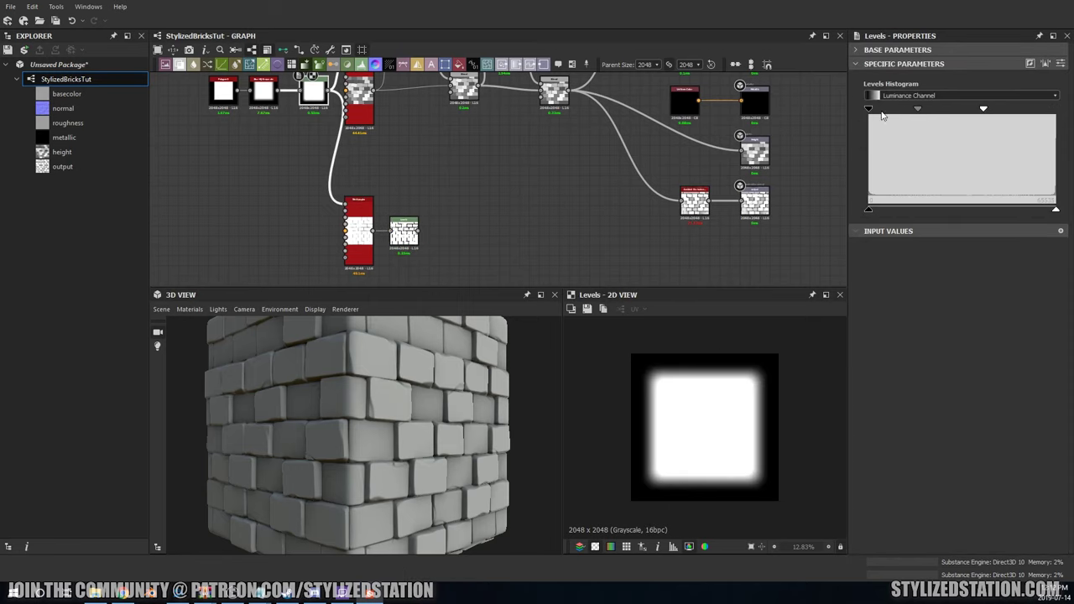
{"action": "left_click_drag", "start_coordinate": [985, 109], "coordinate": [1012, 110]}
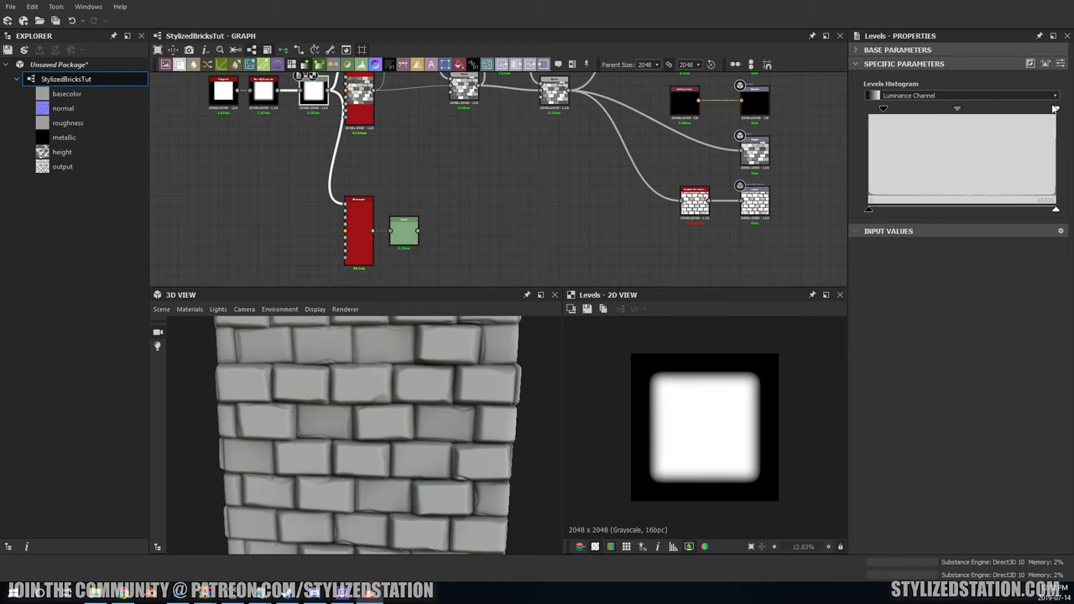
{"action": "left_click_drag", "start_coordinate": [377, 464], "coordinate": [408, 455]}
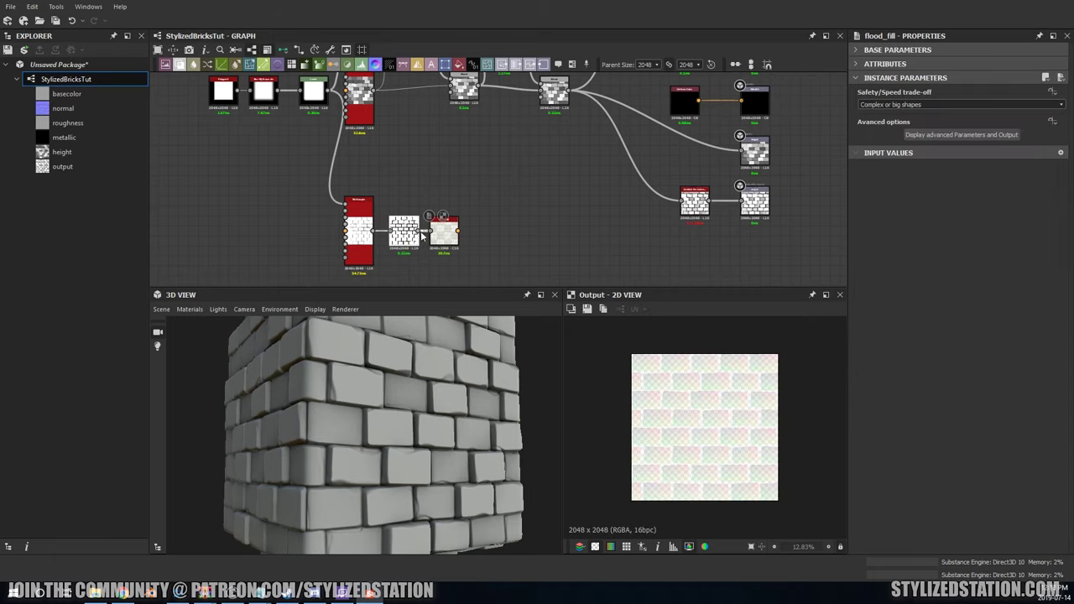
Step: Feed Flood Fill into two Flood Fill to Gradient nodes, one with Angle Variation 1
{"action": "left_click", "coordinate": [417, 235]}
{"action": "left_click", "coordinate": [1056, 110]}
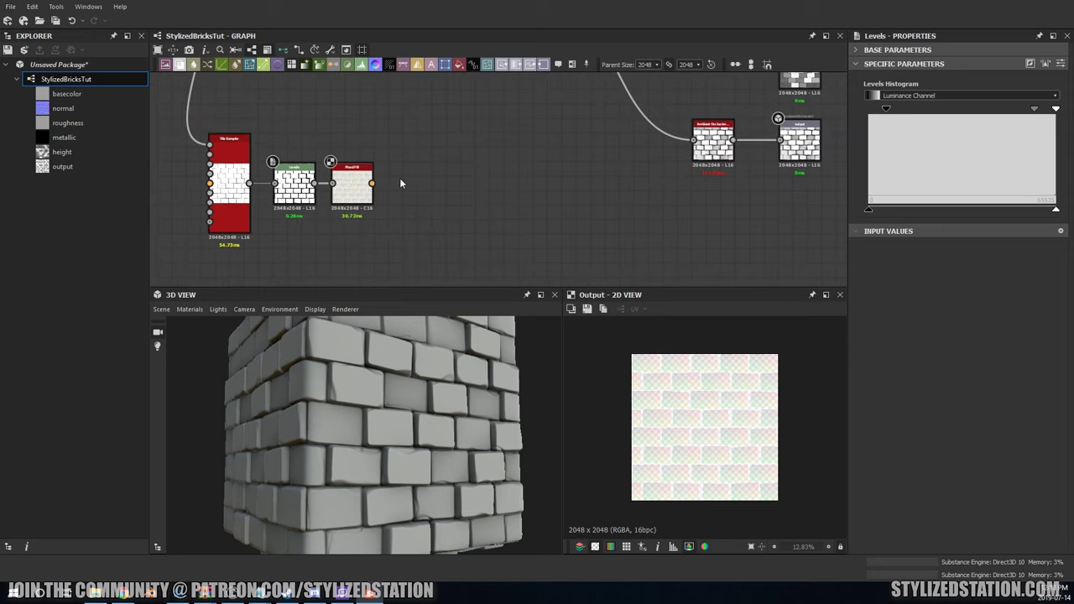
{"action": "left_click_drag", "start_coordinate": [372, 183], "coordinate": [403, 151]}
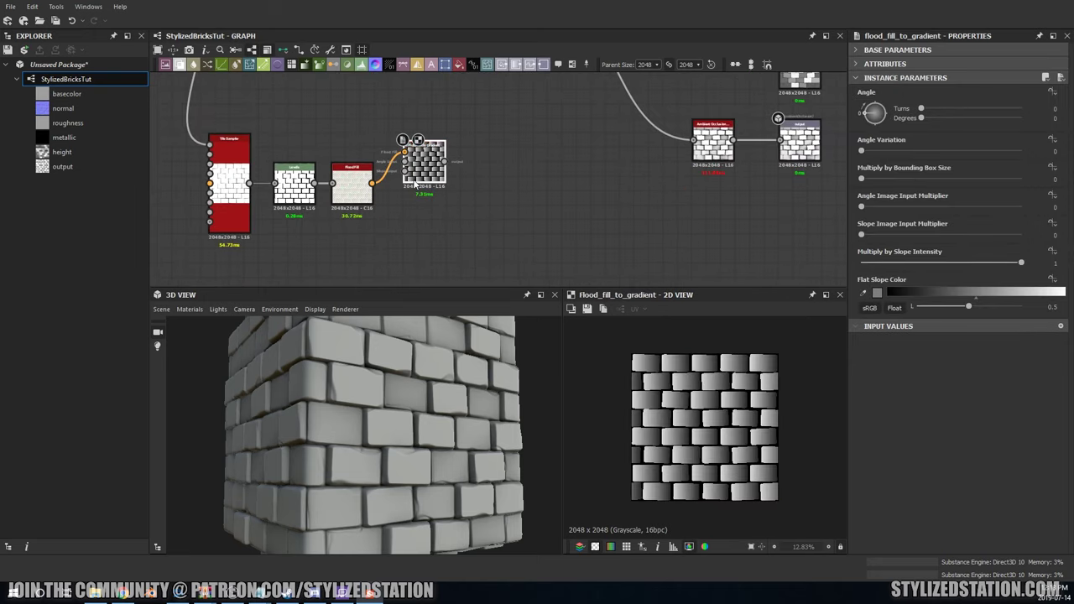
{"action": "key", "text": "ctrl+d"}
{"action": "left_click_drag", "start_coordinate": [479, 211], "coordinate": [425, 263]}
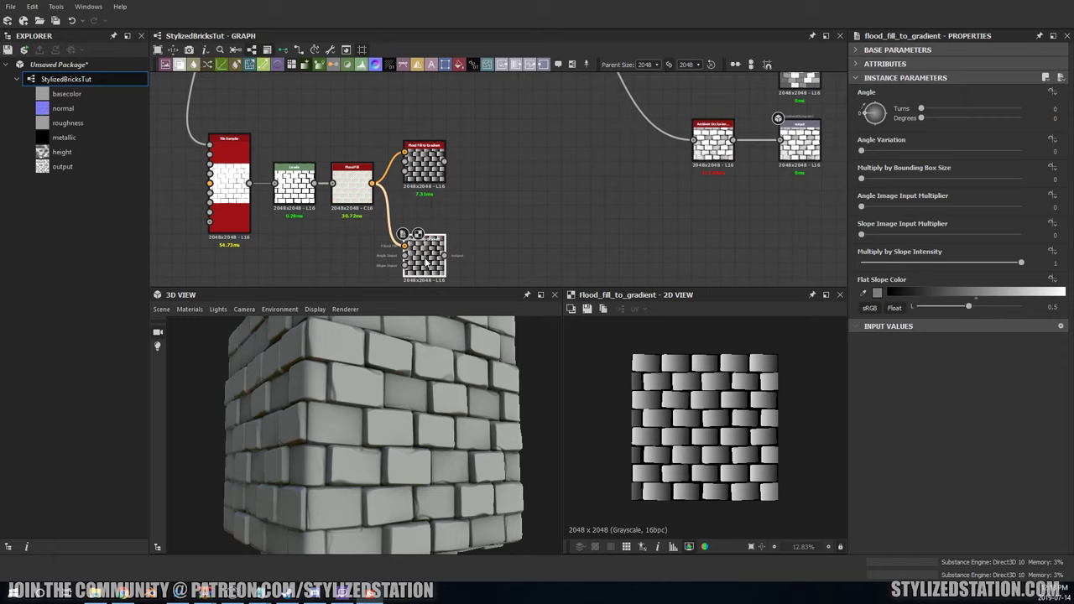
{"action": "left_click_drag", "start_coordinate": [861, 151], "coordinate": [1021, 151]}
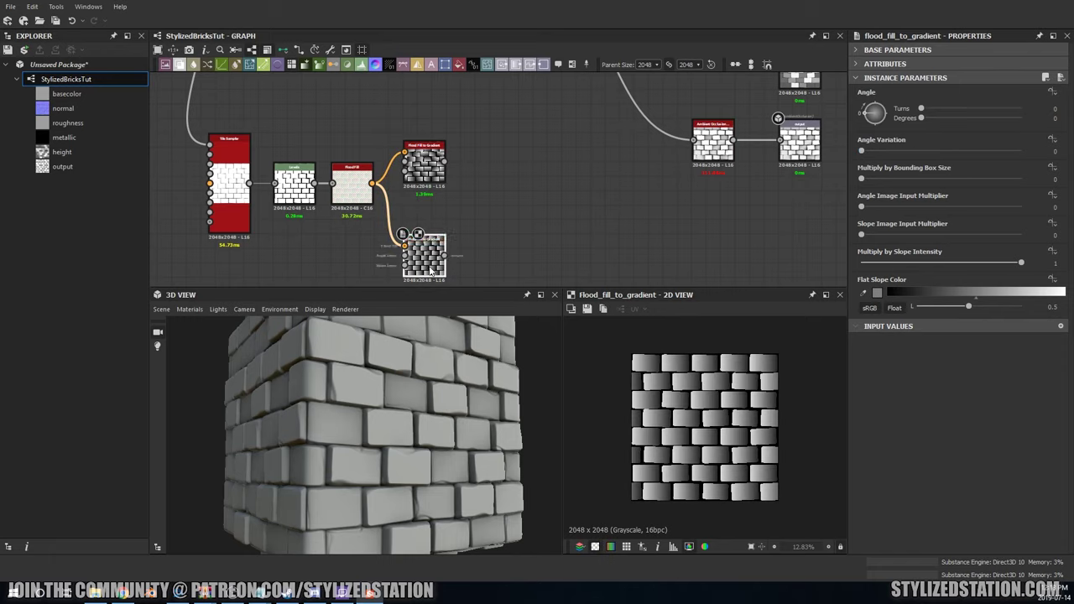
{"action": "scroll", "coordinate": [439, 238], "scroll_direction": "down", "scroll_amount": 2}
{"action": "scroll", "coordinate": [439, 237], "scroll_direction": "down", "scroll_amount": 2}
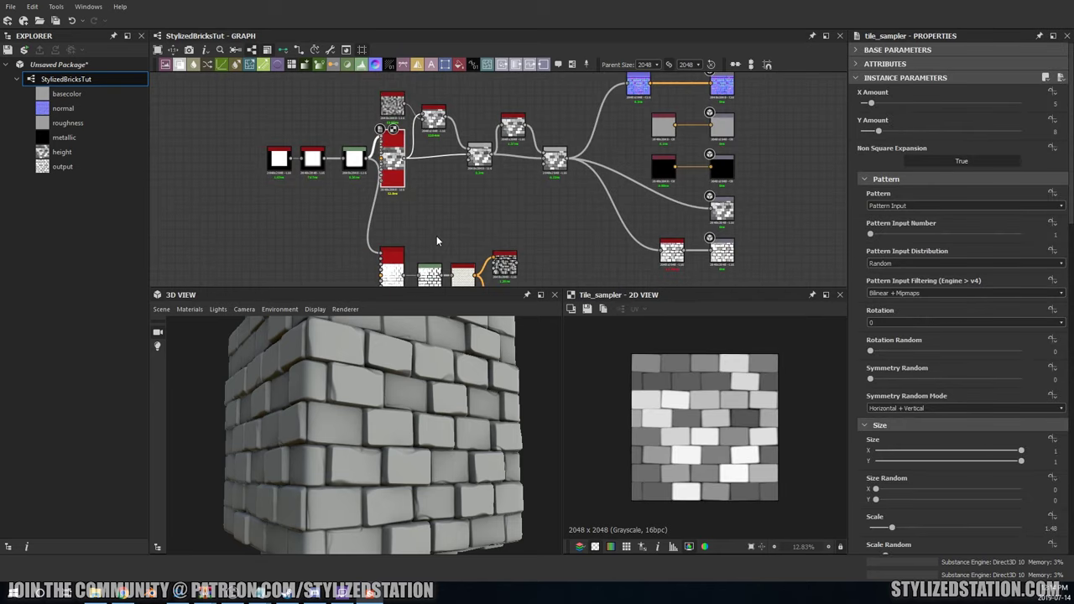
{"action": "middle_click_drag", "start_coordinate": [432, 239], "coordinate": [353, 204]}
{"action": "scroll", "coordinate": [424, 237], "scroll_direction": "up", "scroll_amount": 2}
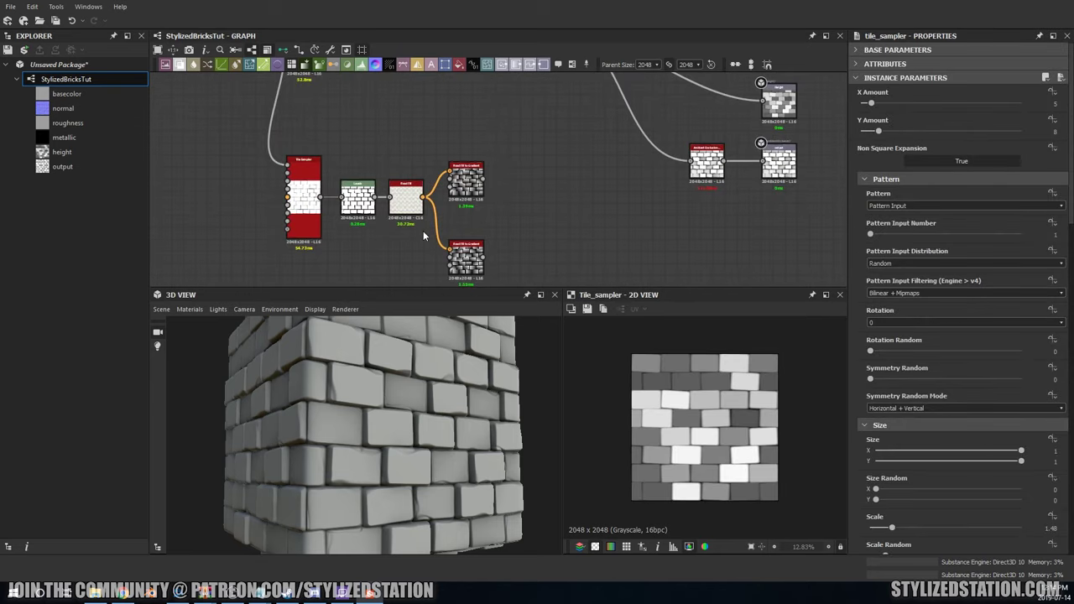
Step: Add a Levels node after each gradient, lowering both white points to brighten them
{"action": "key", "text": "ctrl+l"}
{"action": "key", "text": "ctrl+l"}
{"action": "left_click_drag", "start_coordinate": [491, 257], "coordinate": [507, 249]}
{"action": "left_click", "coordinate": [528, 181]}
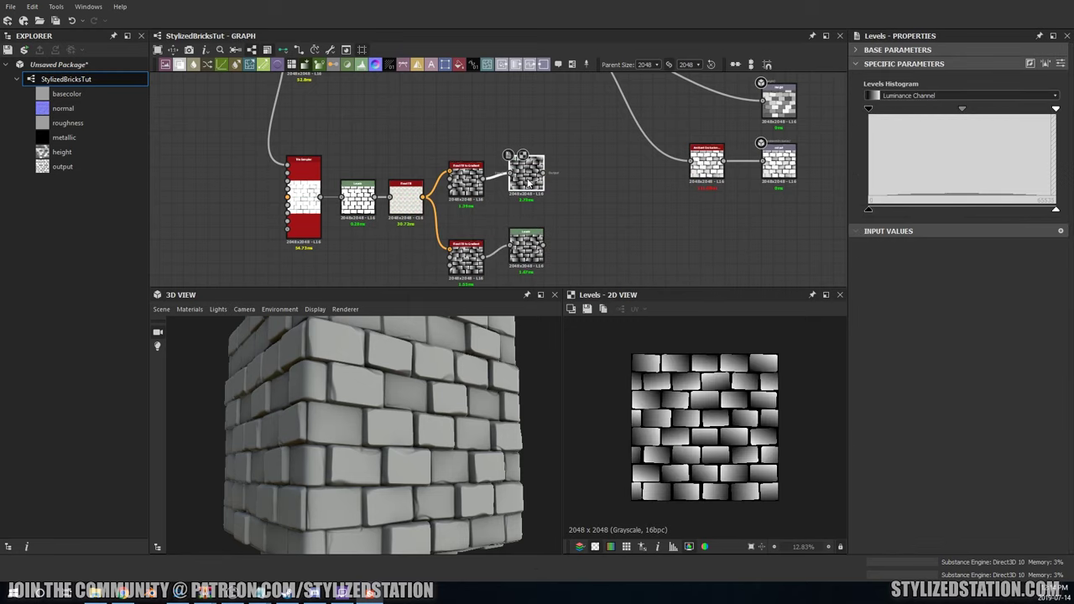
{"action": "left_click_drag", "start_coordinate": [1054, 108], "coordinate": [936, 125]}
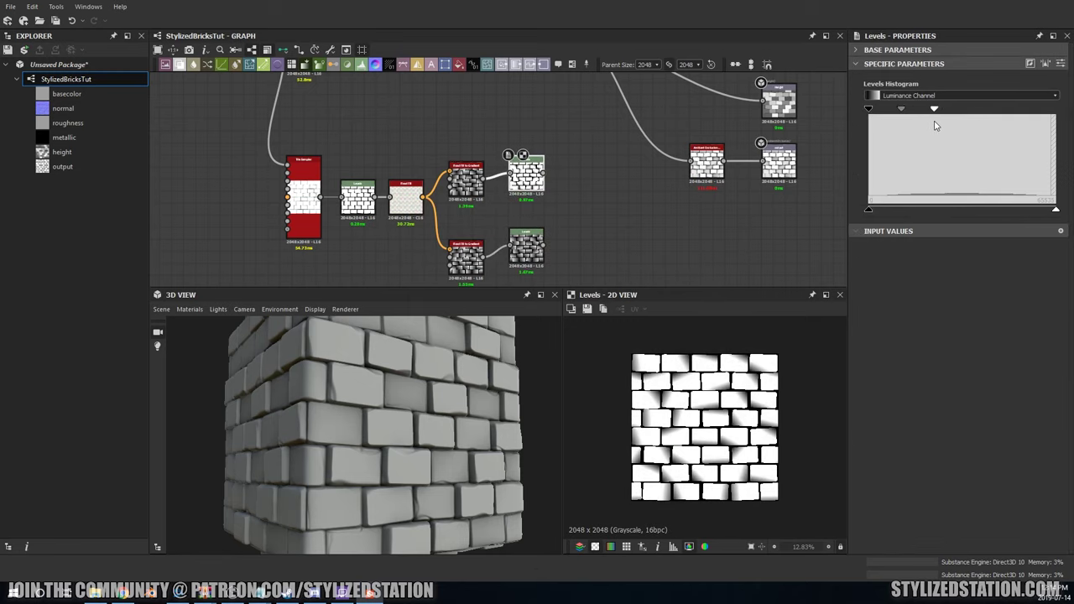
{"action": "left_click", "coordinate": [529, 247]}
{"action": "left_click_drag", "start_coordinate": [1054, 108], "coordinate": [938, 109]}
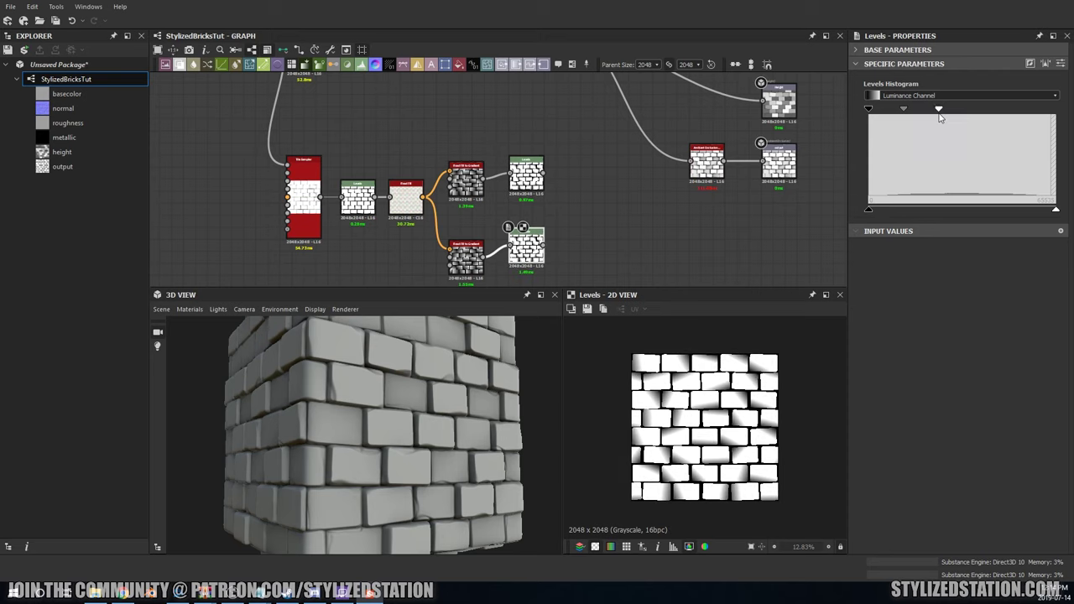
{"action": "scroll", "coordinate": [601, 104], "scroll_direction": "down", "scroll_amount": 3}
Step: Wire a gradient result into the gradient Blend node and lower its opacity to 0.52
{"action": "scroll", "coordinate": [529, 211], "scroll_direction": "up", "scroll_amount": 3}
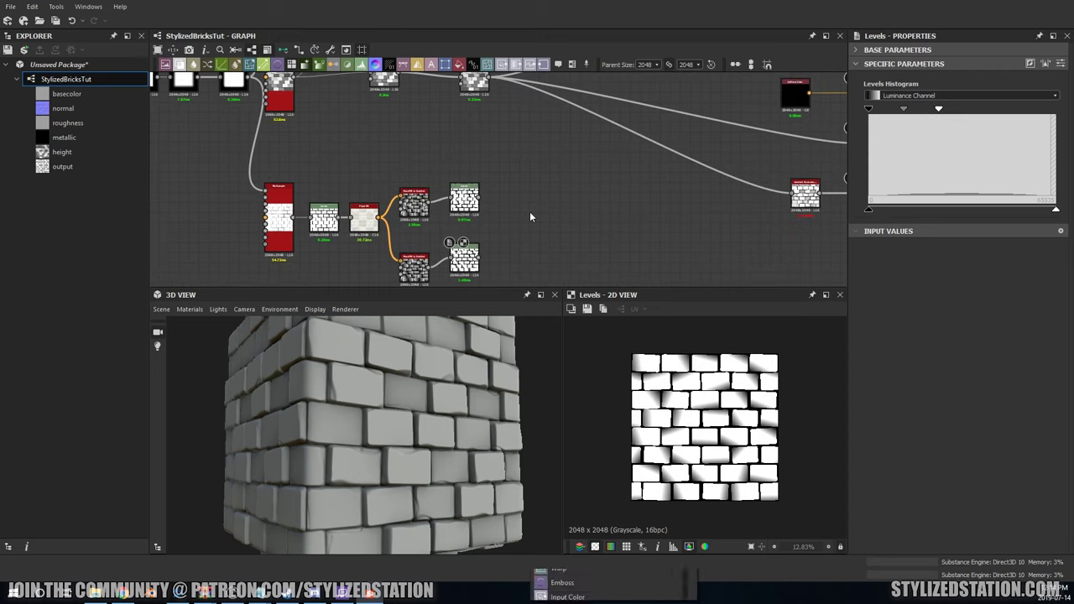
{"action": "left_click", "coordinate": [529, 212]}
{"action": "mouse_move", "coordinate": [511, 201]}
{"action": "left_mouse_down"}
{"action": "mouse_move", "coordinate": [498, 210]}
{"action": "mouse_move", "coordinate": [511, 207]}
{"action": "left_mouse_up"}
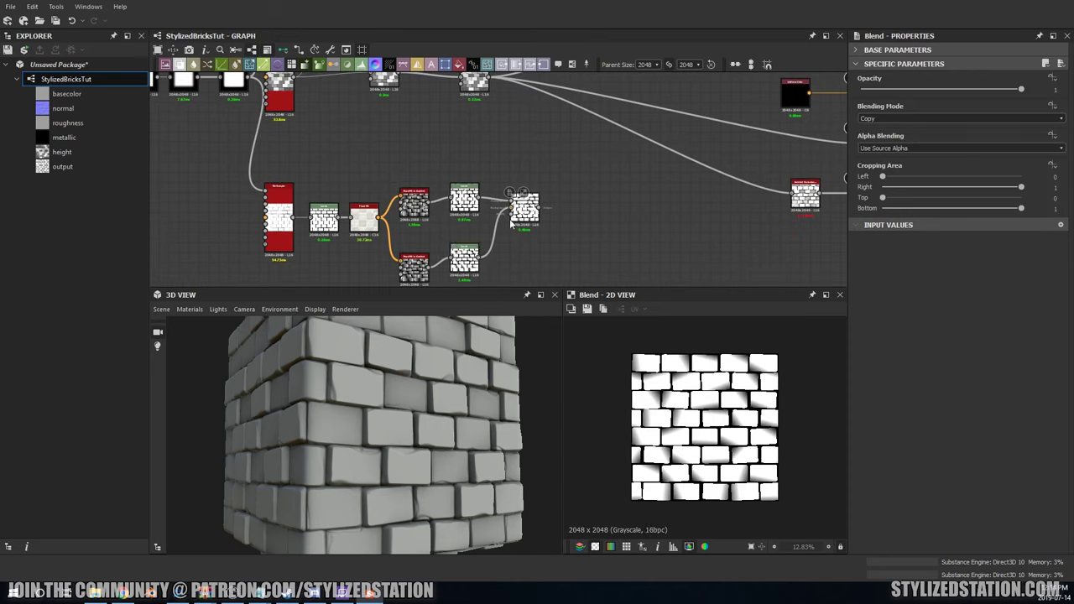
{"action": "scroll", "coordinate": [510, 237], "scroll_direction": "up", "scroll_amount": 2}
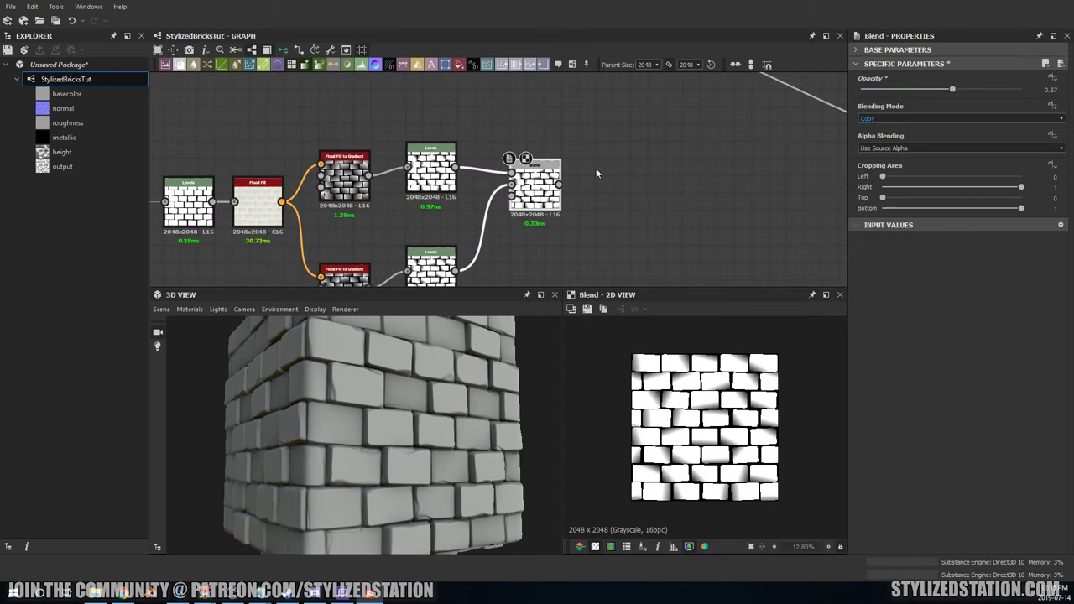
{"action": "mouse_move", "coordinate": [683, 263]}
{"action": "middle_mouse_down"}
{"action": "mouse_move", "coordinate": [680, 211]}
{"action": "mouse_move", "coordinate": [642, 229]}
{"action": "middle_mouse_up"}
{"action": "left_click_drag", "start_coordinate": [952, 89], "coordinate": [1037, 95]}
{"action": "scroll", "coordinate": [529, 192], "scroll_direction": "down", "scroll_amount": 5}
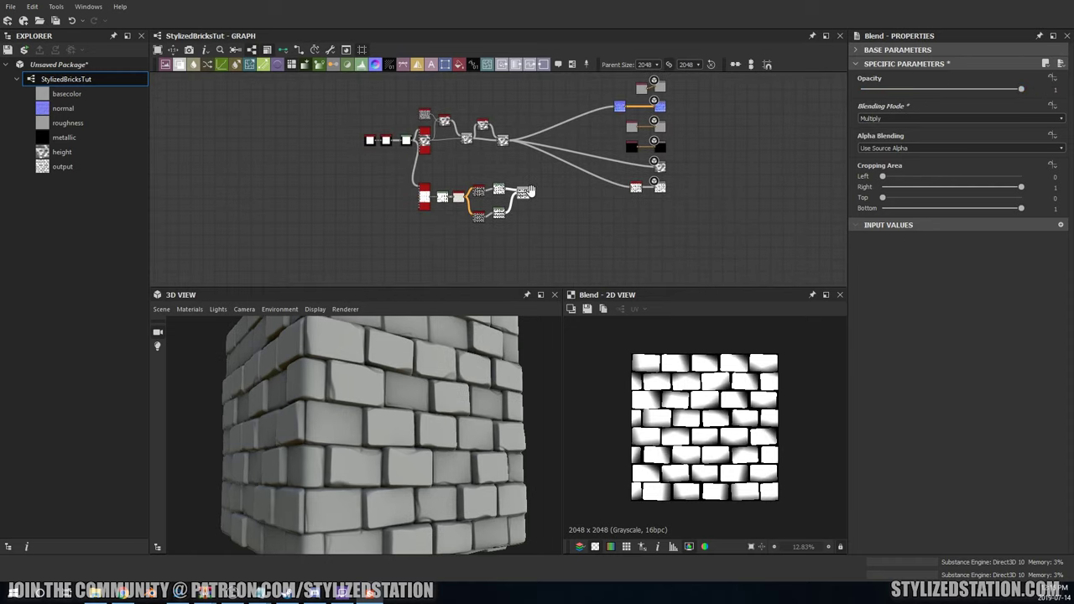
{"action": "scroll", "coordinate": [531, 196], "scroll_direction": "up", "scroll_amount": 2}
Step: Add a Multiply Blend that combines the main height chain with the gradients, opacity around 0.22
{"action": "key", "text": "shift+b"}
{"action": "scroll", "coordinate": [515, 139], "scroll_direction": "up", "scroll_amount": 3}
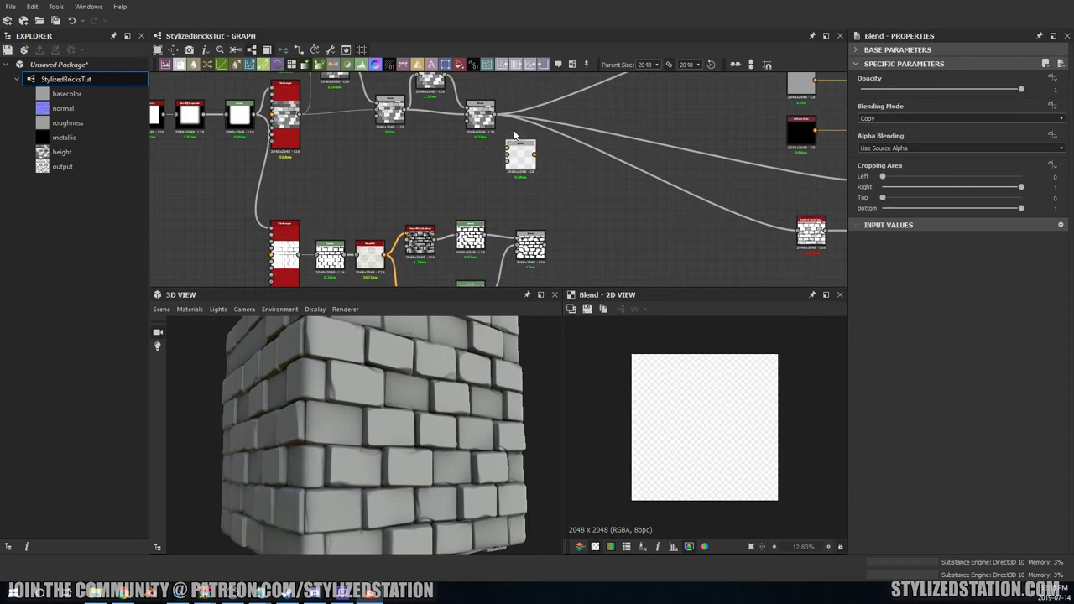
{"action": "left_click_drag", "start_coordinate": [502, 154], "coordinate": [506, 151]}
{"action": "left_click_drag", "start_coordinate": [546, 244], "coordinate": [506, 160]}
{"action": "scroll", "coordinate": [522, 157], "scroll_direction": "down", "scroll_amount": 1}
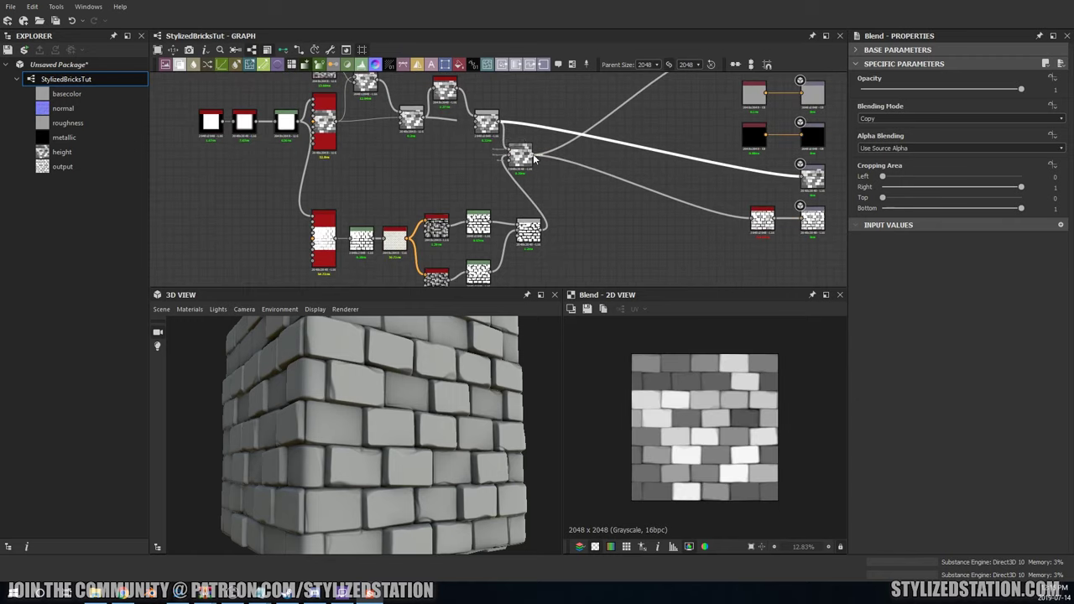
{"action": "left_click_drag", "start_coordinate": [534, 159], "coordinate": [554, 147]}
{"action": "left_click_drag", "start_coordinate": [500, 123], "coordinate": [556, 142], "text": "shift"}
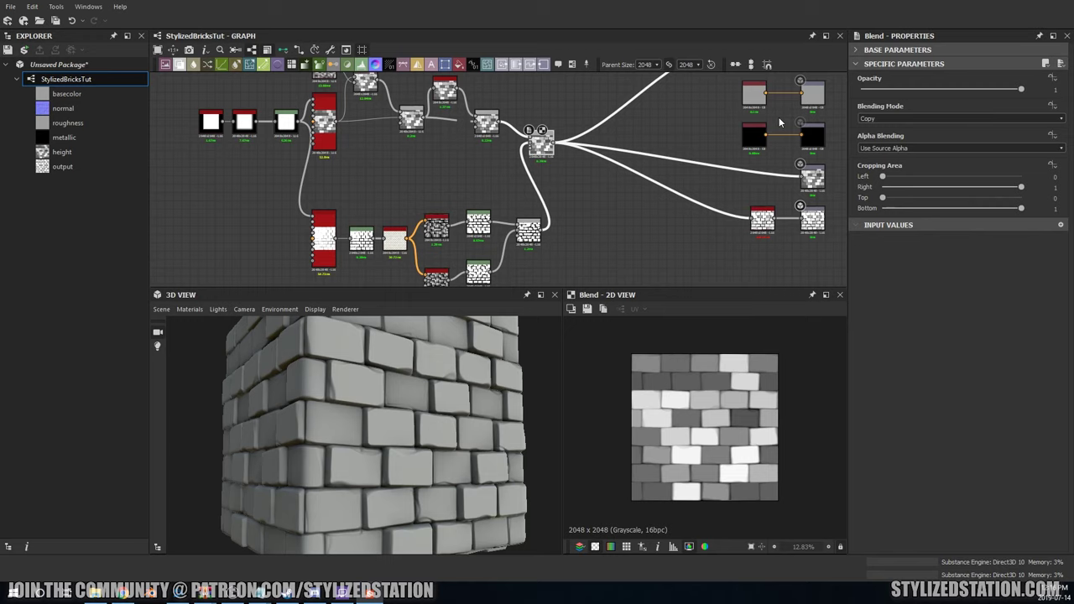
{"action": "left_click", "coordinate": [892, 118]}
{"action": "left_click", "coordinate": [876, 154]}
{"action": "mouse_move", "coordinate": [1020, 88]}
{"action": "left_mouse_down"}
{"action": "mouse_move", "coordinate": [867, 90]}
{"action": "mouse_move", "coordinate": [895, 89]}
{"action": "left_mouse_up"}
{"action": "left_click_drag", "start_coordinate": [369, 394], "coordinate": [383, 431]}
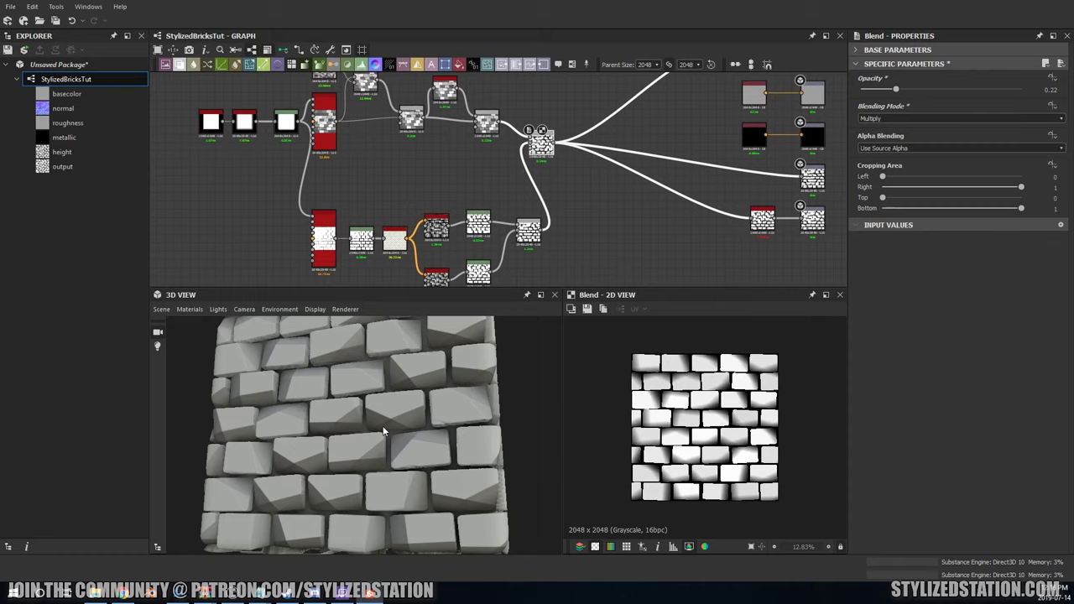
Step: Reposition the new Blend node and fine-tune its Multiply opacity to 0.26
{"action": "left_click_drag", "start_coordinate": [540, 151], "coordinate": [525, 277]}
{"action": "scroll", "coordinate": [544, 148], "scroll_direction": "up", "scroll_amount": 3}
{"action": "scroll", "coordinate": [524, 277], "scroll_direction": "down", "scroll_amount": 2}
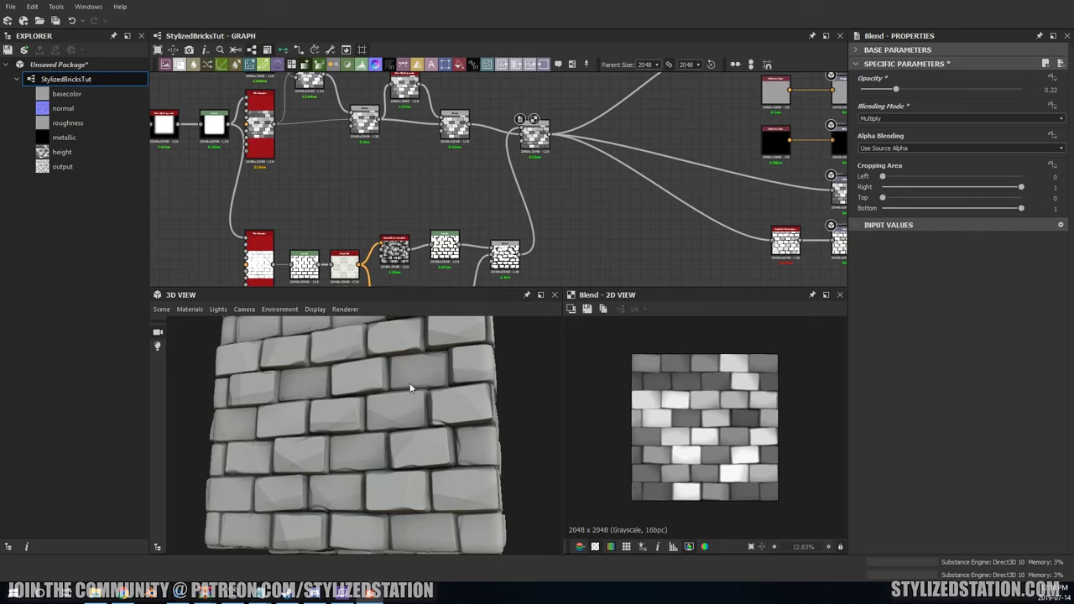
{"action": "left_click_drag", "start_coordinate": [408, 383], "coordinate": [383, 448]}
{"action": "mouse_move", "coordinate": [895, 89]}
{"action": "left_mouse_down"}
{"action": "mouse_move", "coordinate": [966, 89]}
{"action": "mouse_move", "coordinate": [903, 89]}
{"action": "left_mouse_up"}
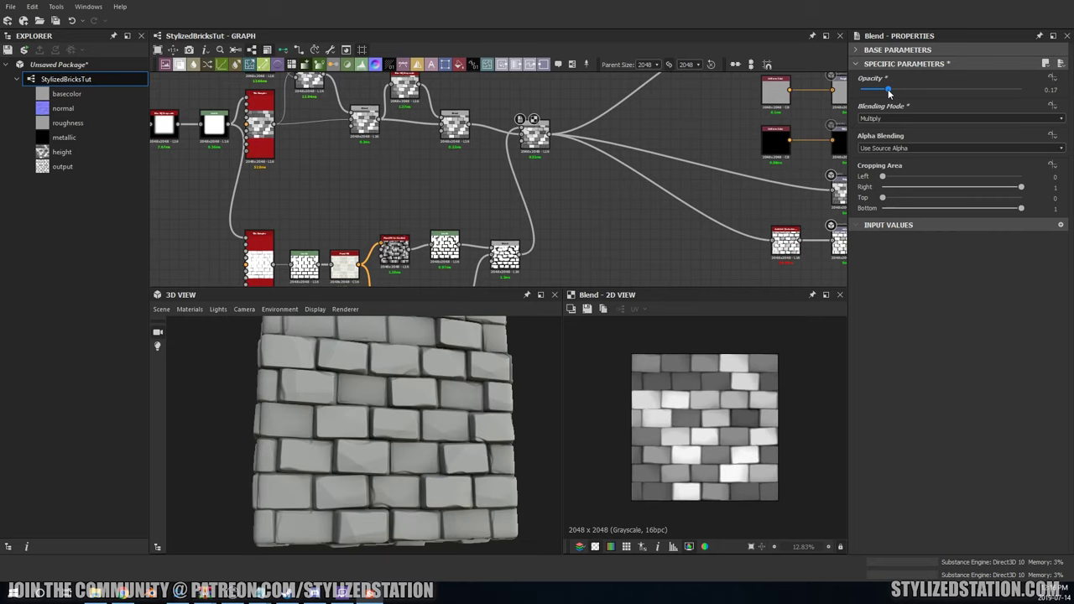
{"action": "scroll", "coordinate": [391, 445], "scroll_direction": "up", "scroll_amount": 3}
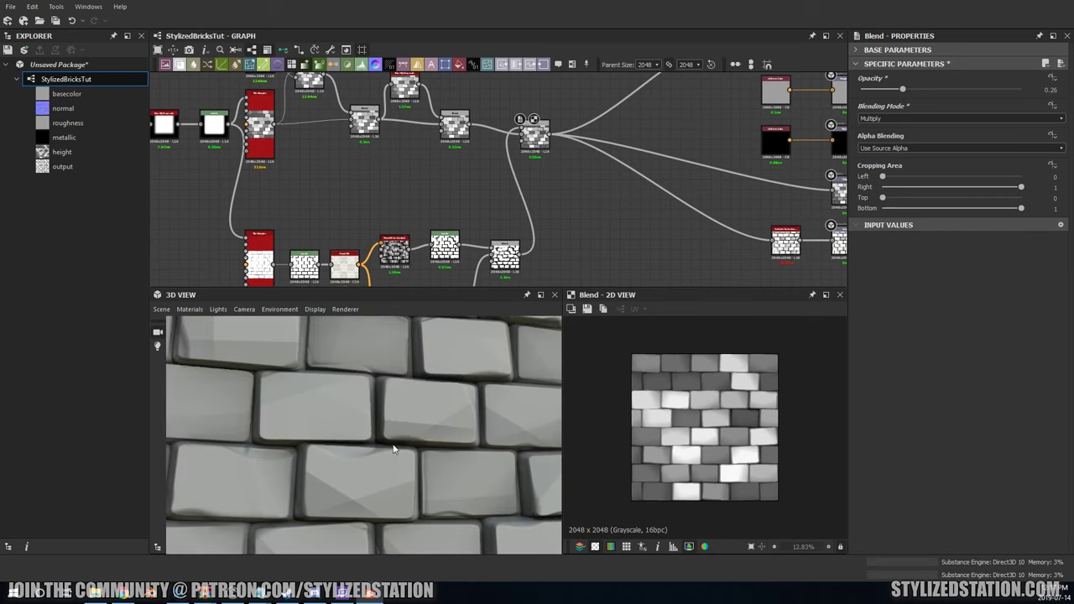
{"action": "scroll", "coordinate": [361, 210], "scroll_direction": "up", "scroll_amount": 2}
{"action": "scroll", "coordinate": [449, 191], "scroll_direction": "down", "scroll_amount": 2}
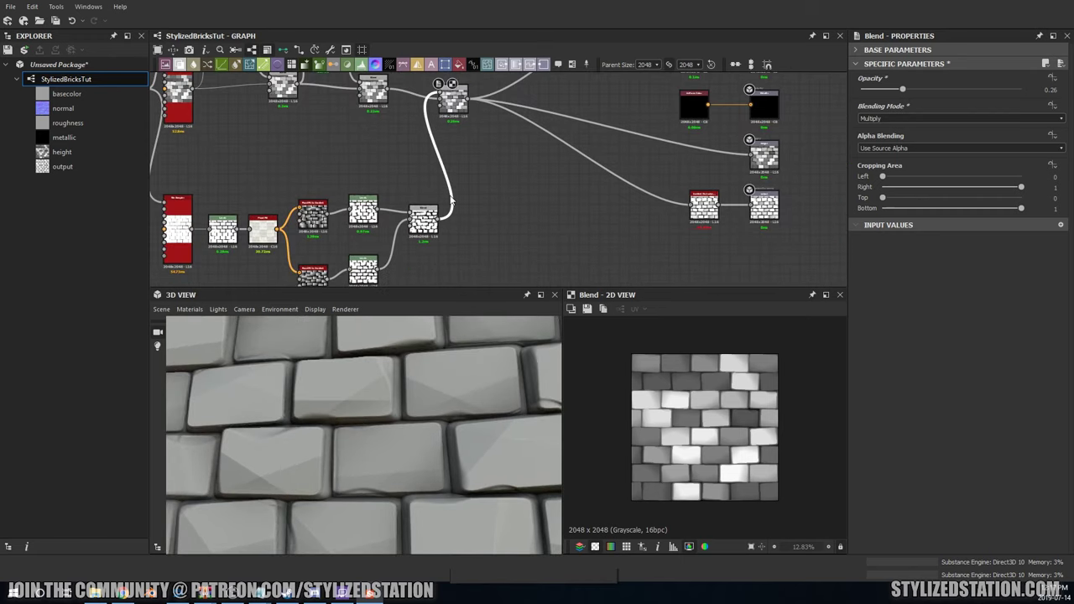
Step: Insert a Blur HQ Grayscale at Intensity 0.78 into the brick chain and move the lower branch down-left
{"action": "left_click_drag", "start_coordinate": [360, 436], "coordinate": [402, 439]}
{"action": "left_click_drag", "start_coordinate": [961, 103], "coordinate": [868, 101]}
{"action": "left_click_drag", "start_coordinate": [477, 350], "coordinate": [453, 394]}
{"action": "scroll", "coordinate": [475, 215], "scroll_direction": "down", "scroll_amount": 2}
{"action": "scroll", "coordinate": [475, 215], "scroll_direction": "down", "scroll_amount": 2}
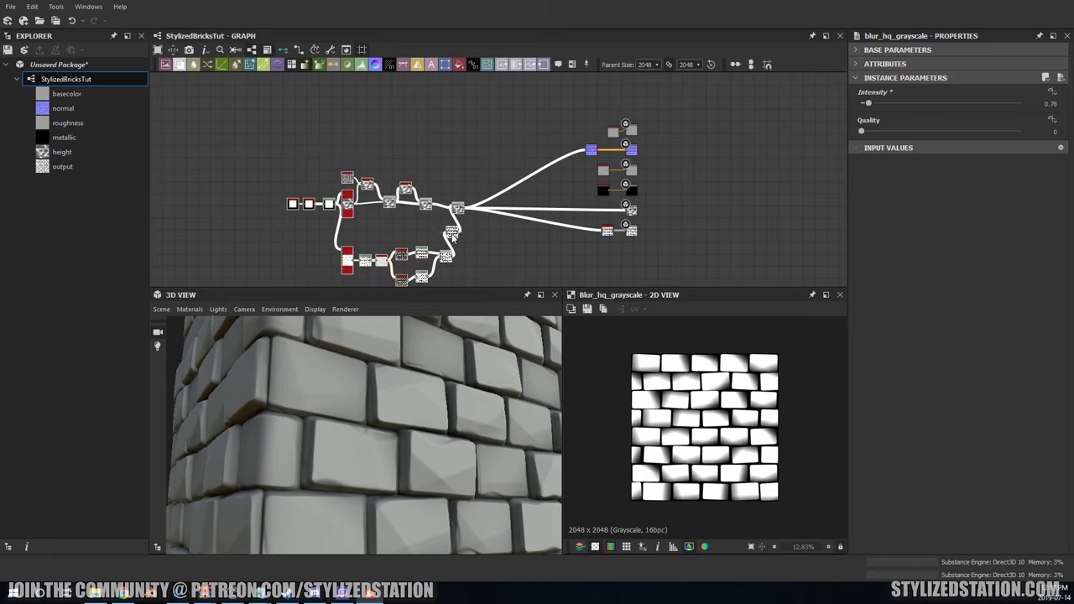
{"action": "left_click_drag", "start_coordinate": [453, 238], "coordinate": [473, 274]}
{"action": "scroll", "coordinate": [452, 260], "scroll_direction": "down", "scroll_amount": 2}
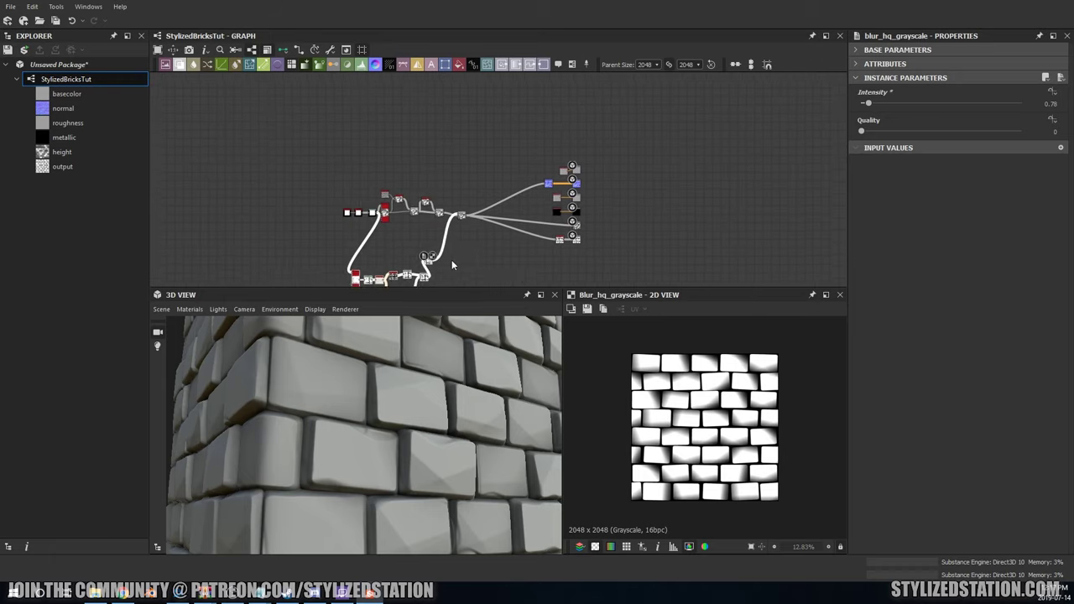
Step: Wrap the lower node group in a frame titled Brick_Cracks
{"action": "left_click", "coordinate": [573, 66]}
{"action": "type", "text": "Brick_C"}
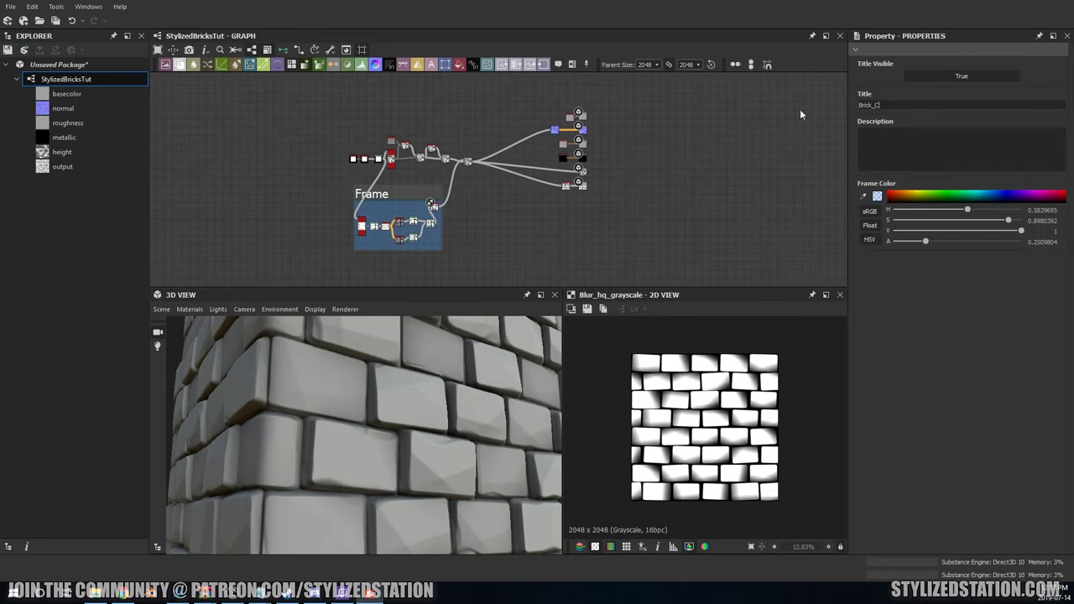
{"action": "type", "text": "racks"}
{"action": "scroll", "coordinate": [480, 213], "scroll_direction": "up", "scroll_amount": 2}
Step: Frame the upper node group as Brick_Tiling and nudge the output nodes slightly right
{"action": "left_click", "coordinate": [573, 65]}
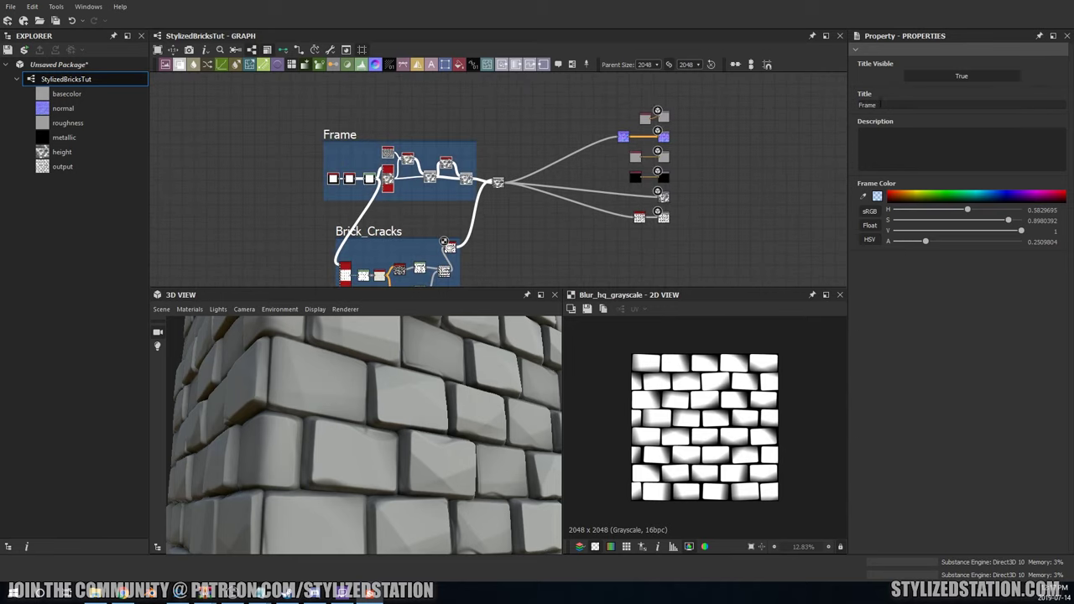
{"action": "type", "text": "Brick_Tiling"}
{"action": "left_click_drag", "start_coordinate": [612, 100], "coordinate": [688, 235]}
{"action": "left_click_drag", "start_coordinate": [666, 125], "coordinate": [674, 131]}
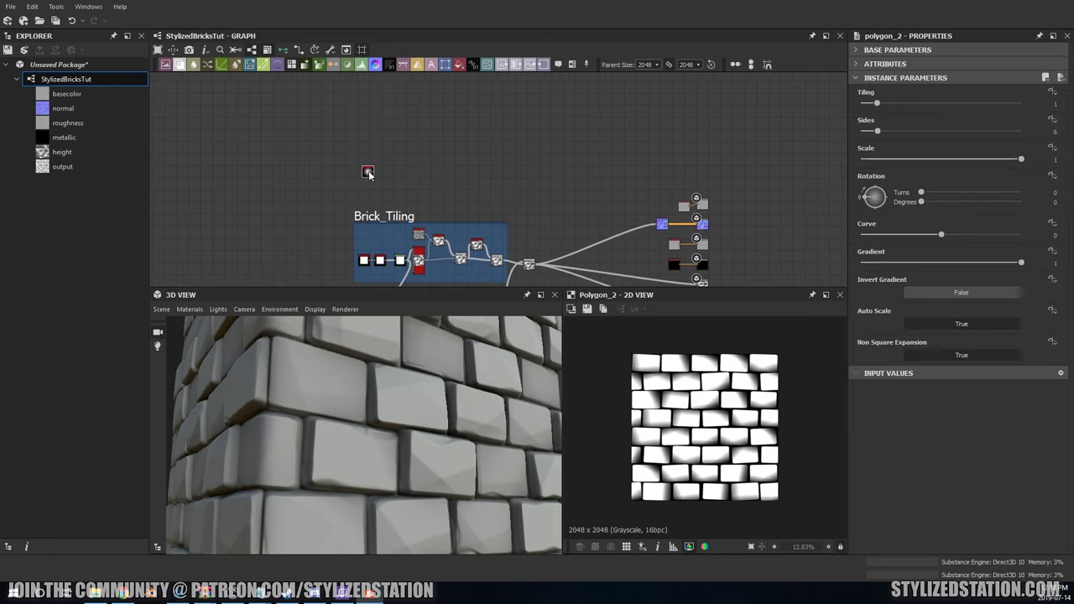
Step: Slope-blur a rounded Polygon with Perlin Noise at Scale 6, Intensity 4.5
{"action": "left_click_drag", "start_coordinate": [877, 234], "coordinate": [1060, 238]}
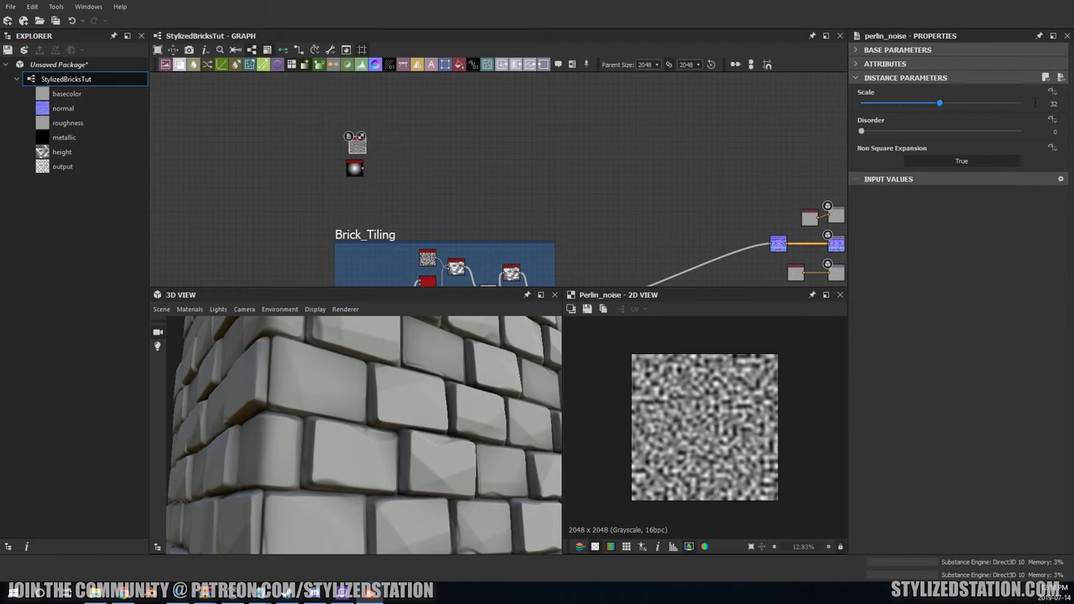
{"action": "left_click", "coordinate": [1035, 102]}
{"action": "type", "text": "6"}
{"action": "key", "text": "Return"}
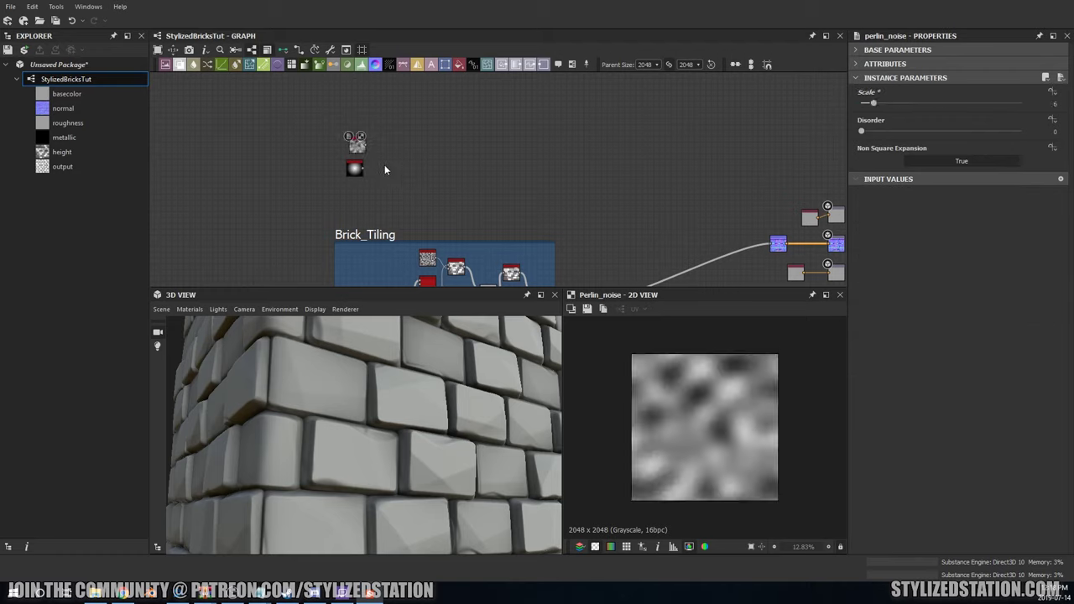
{"action": "scroll", "coordinate": [384, 165], "scroll_direction": "up", "scroll_amount": 5}
{"action": "left_click_drag", "start_coordinate": [330, 173], "coordinate": [363, 159]}
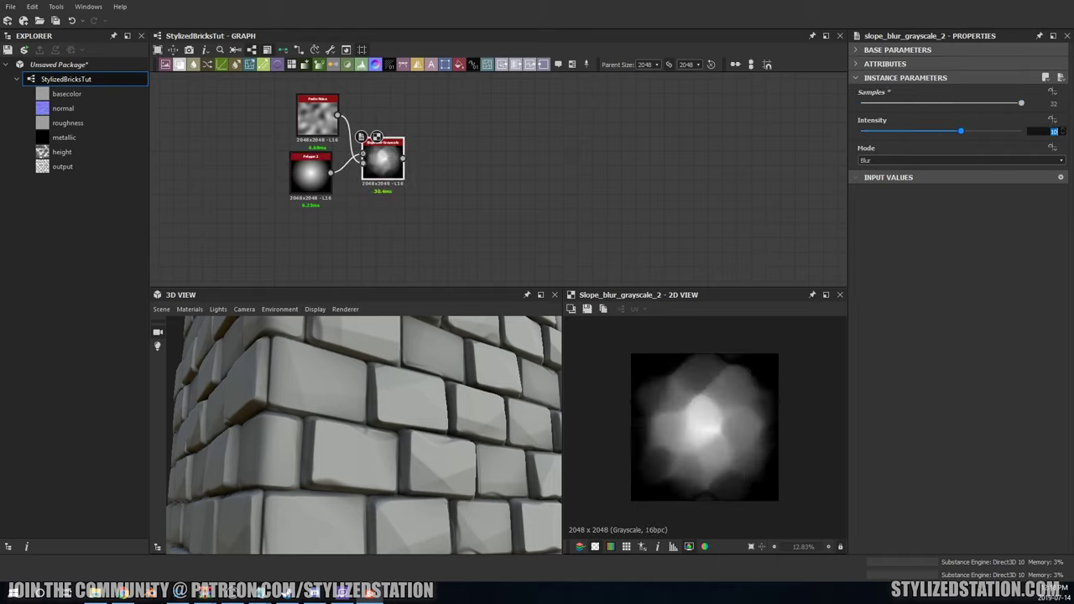
{"action": "type", "text": "4.5"}
{"action": "key", "text": "Return"}
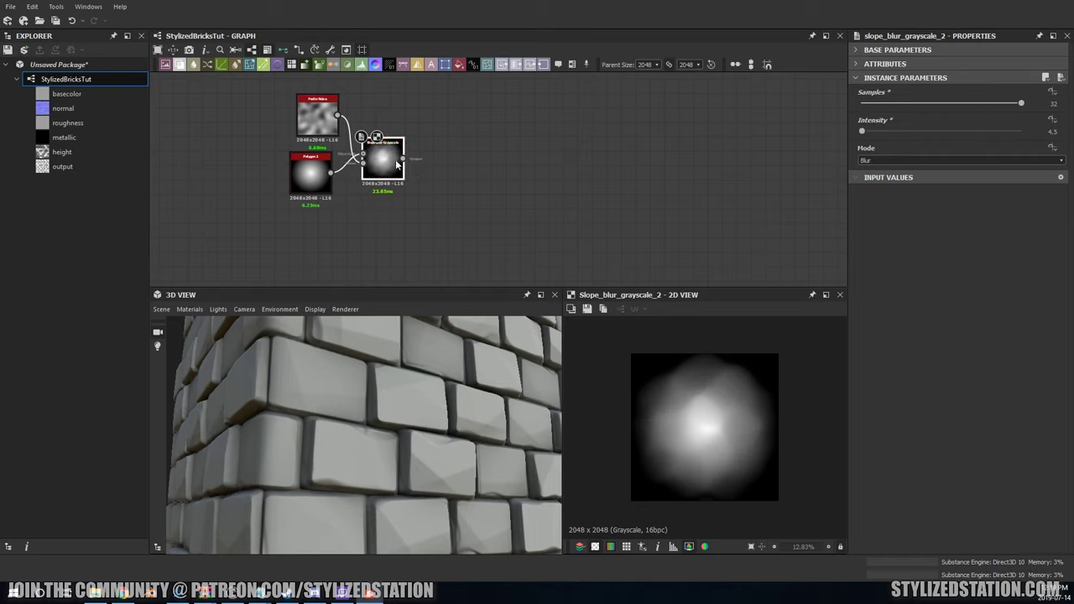
Step: Chain a pasted copy of the Perlin and slope blur pair at lower intensity, then add a Tile Sampler
{"action": "left_click", "coordinate": [317, 114]}
{"action": "scroll", "coordinate": [488, 158], "scroll_direction": "down", "scroll_amount": 1}
{"action": "left_click_drag", "start_coordinate": [345, 125], "coordinate": [376, 113]}
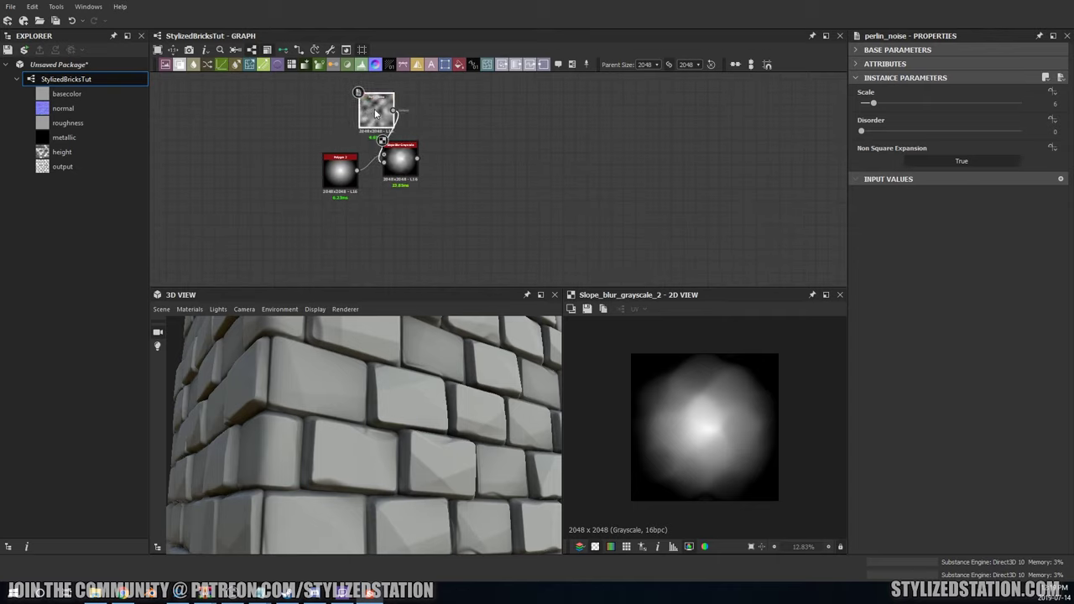
{"action": "key", "text": "ctrl+v"}
{"action": "mouse_move", "coordinate": [396, 158]}
{"action": "left_mouse_down"}
{"action": "mouse_move", "coordinate": [393, 191]}
{"action": "mouse_move", "coordinate": [404, 210]}
{"action": "left_mouse_up"}
{"action": "left_click_drag", "start_coordinate": [488, 158], "coordinate": [475, 137]}
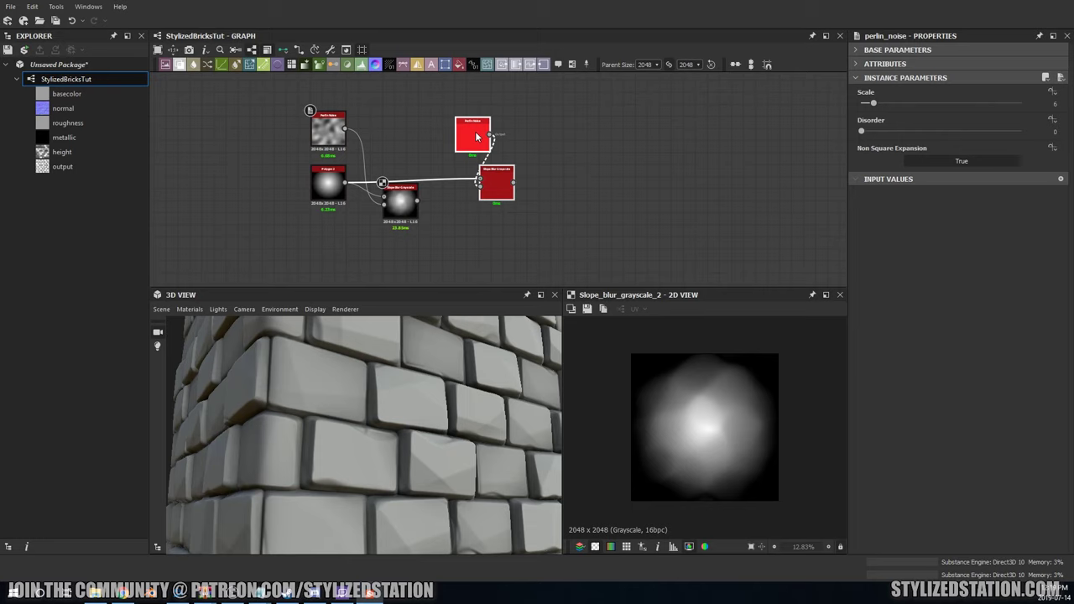
{"action": "scroll", "coordinate": [461, 151], "scroll_direction": "up", "scroll_amount": 3}
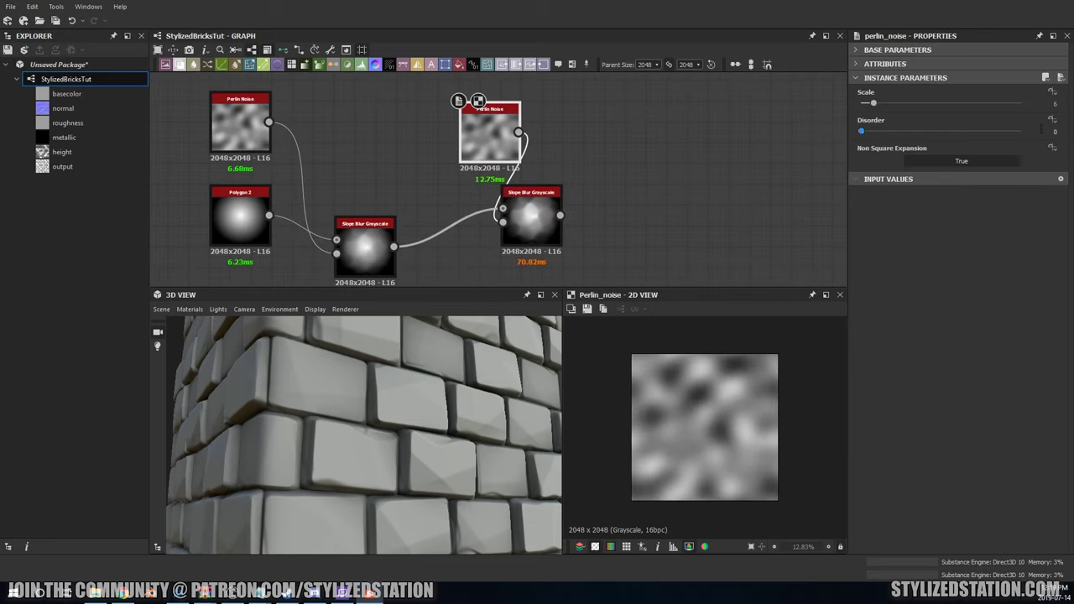
{"action": "left_click", "coordinate": [530, 210]}
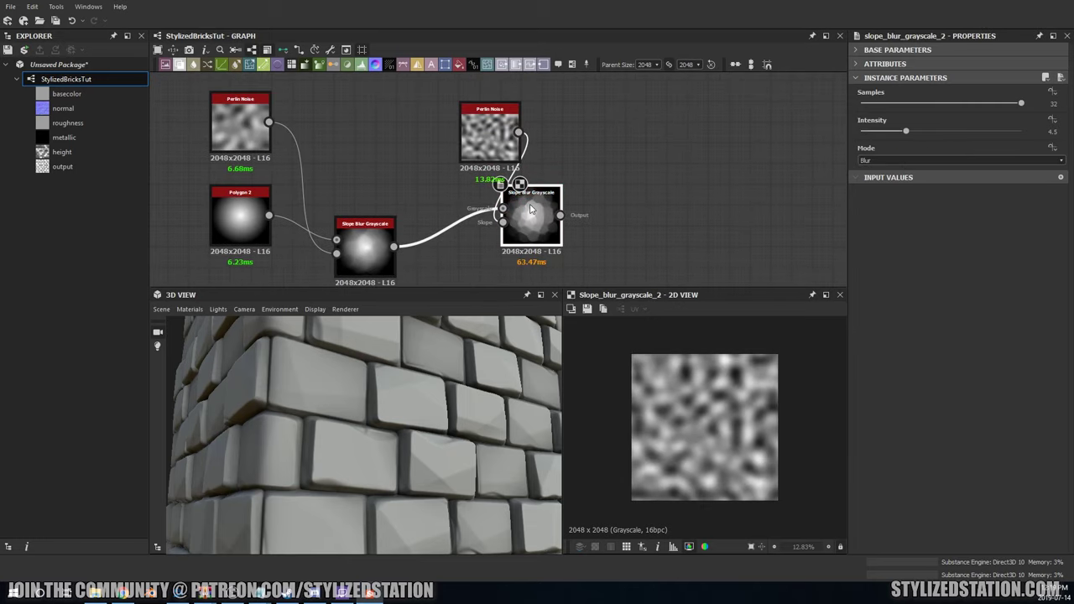
{"action": "left_click_drag", "start_coordinate": [906, 137], "coordinate": [879, 143]}
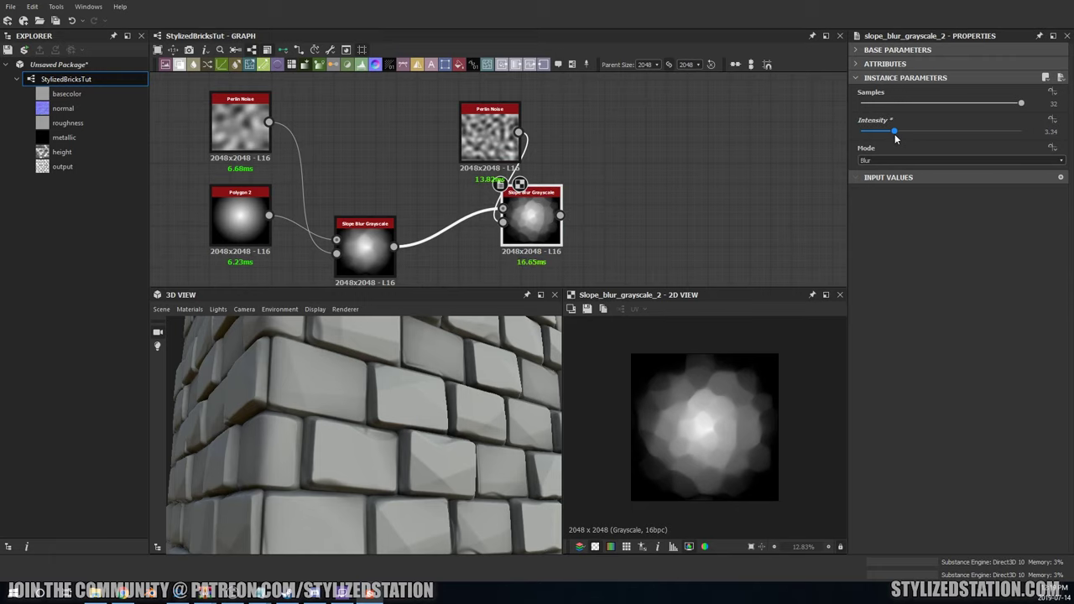
{"action": "scroll", "coordinate": [577, 186], "scroll_direction": "down", "scroll_amount": 3}
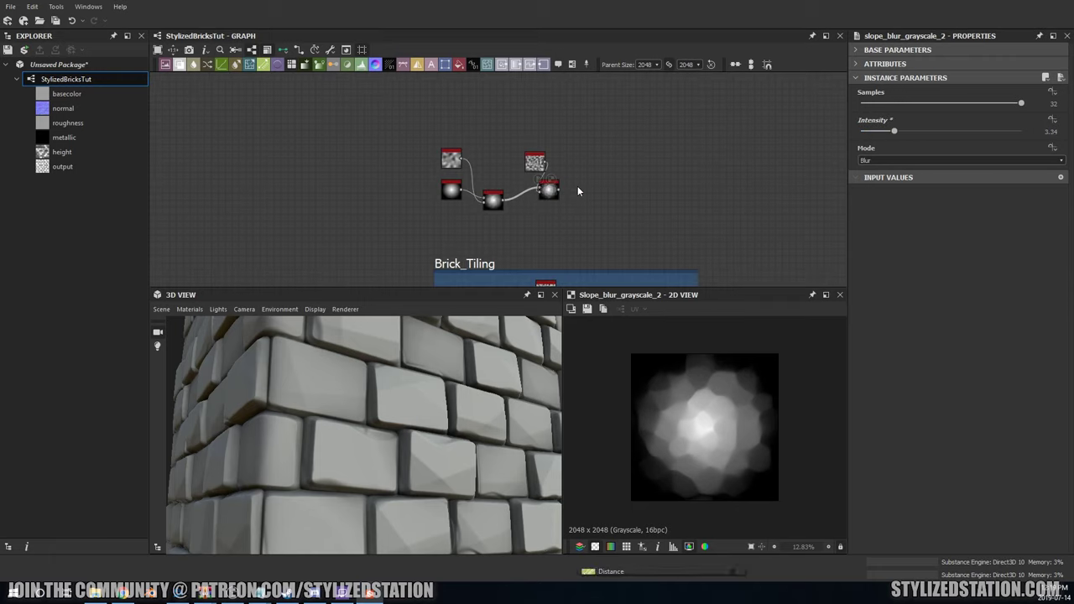
{"action": "key", "text": "ctrl+v"}
Step: Set the Tile Sampler pattern to Pattern Input with X and Y Amount 7
{"action": "left_click", "coordinate": [923, 205]}
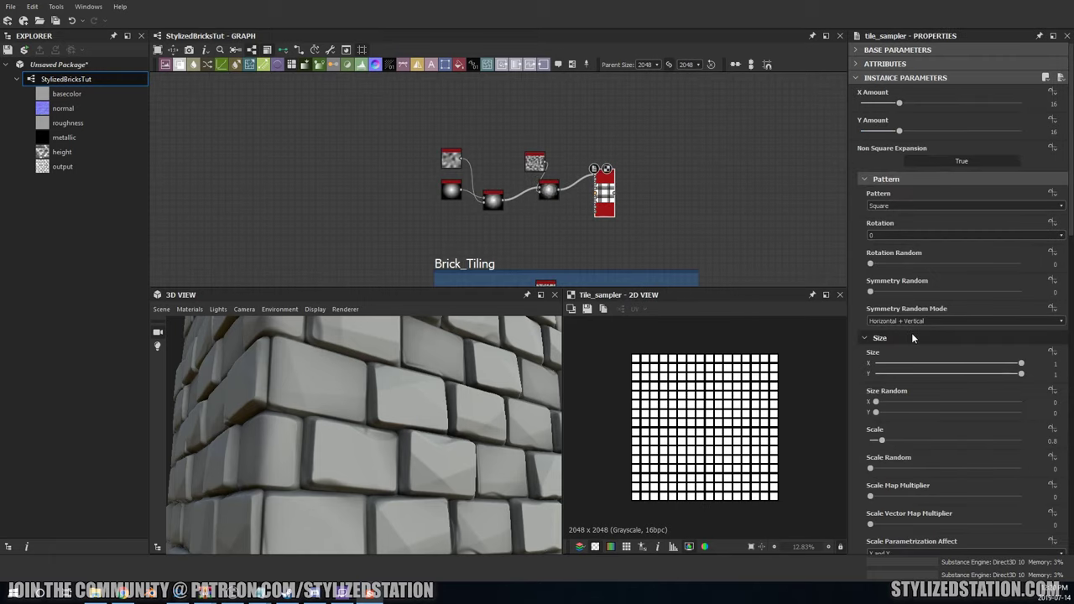
{"action": "left_click", "coordinate": [911, 332]}
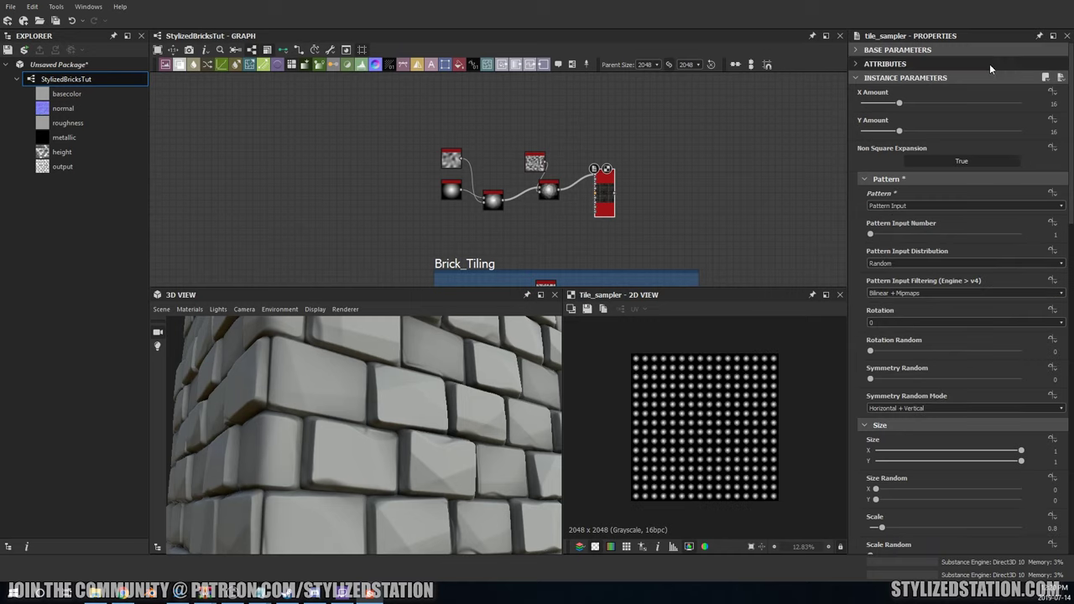
{"action": "left_click", "coordinate": [1053, 102]}
{"action": "type", "text": "7"}
{"action": "key", "text": "Tab"}
{"action": "type", "text": "7"}
Step: Set Scale 4.8, Scale Random 0.78, Position Random 5.46 and Rotation Random 0.35
{"action": "scroll", "coordinate": [888, 228], "scroll_direction": "down", "scroll_amount": 3}
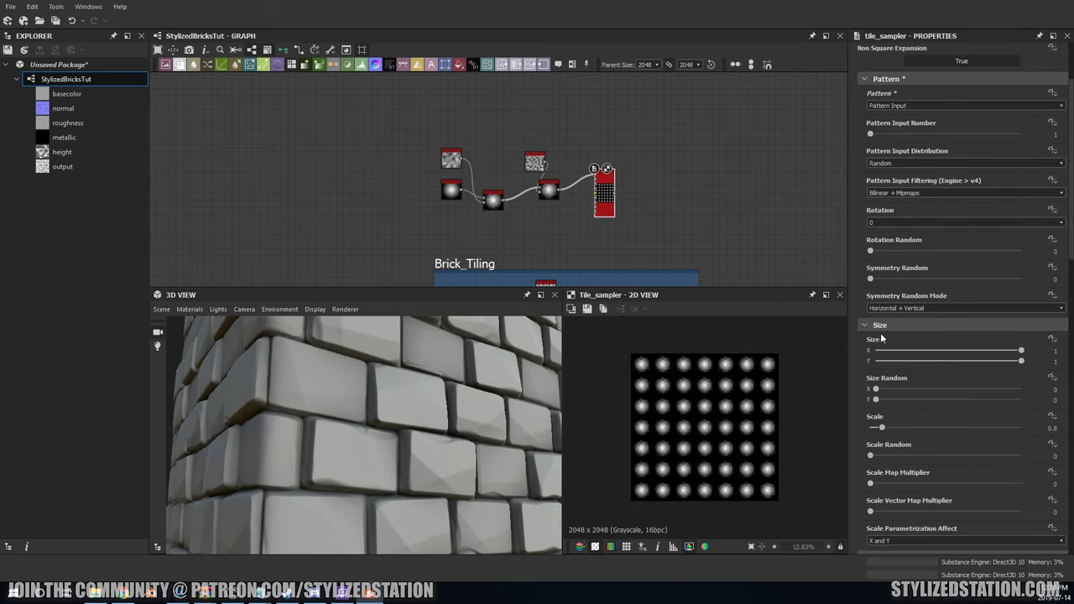
{"action": "left_click_drag", "start_coordinate": [882, 427], "coordinate": [943, 428]}
{"action": "mouse_move", "coordinate": [870, 456]}
{"action": "left_mouse_down"}
{"action": "mouse_move", "coordinate": [1006, 456]}
{"action": "mouse_move", "coordinate": [953, 450]}
{"action": "left_mouse_up"}
{"action": "scroll", "coordinate": [978, 455], "scroll_direction": "down", "scroll_amount": 4}
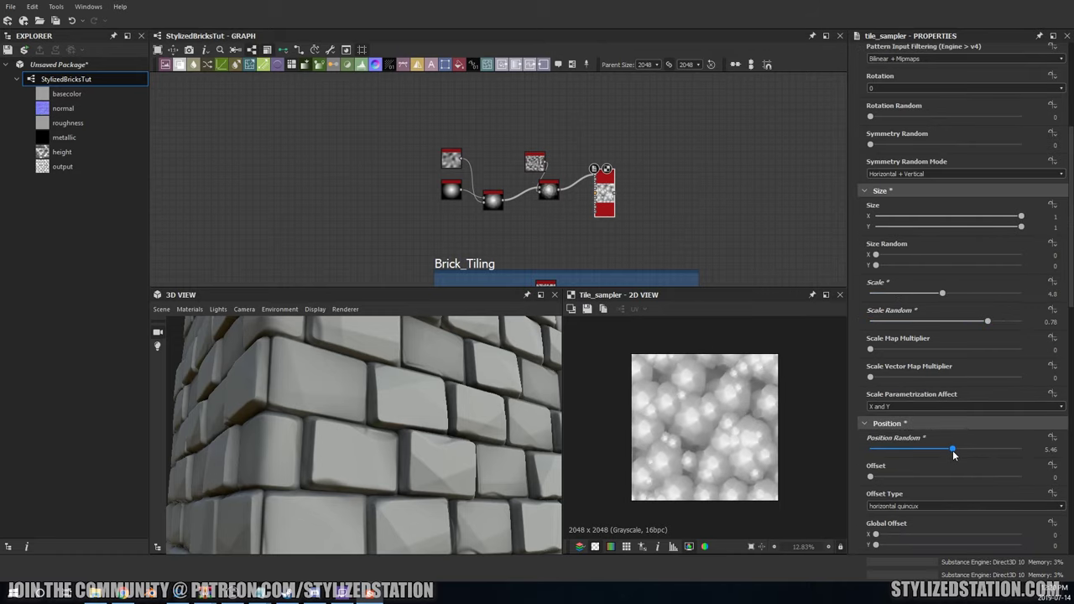
{"action": "scroll", "coordinate": [921, 410], "scroll_direction": "down", "scroll_amount": 4}
{"action": "scroll", "coordinate": [921, 410], "scroll_direction": "down", "scroll_amount": 4}
{"action": "left_click_drag", "start_coordinate": [870, 470], "coordinate": [924, 470]}
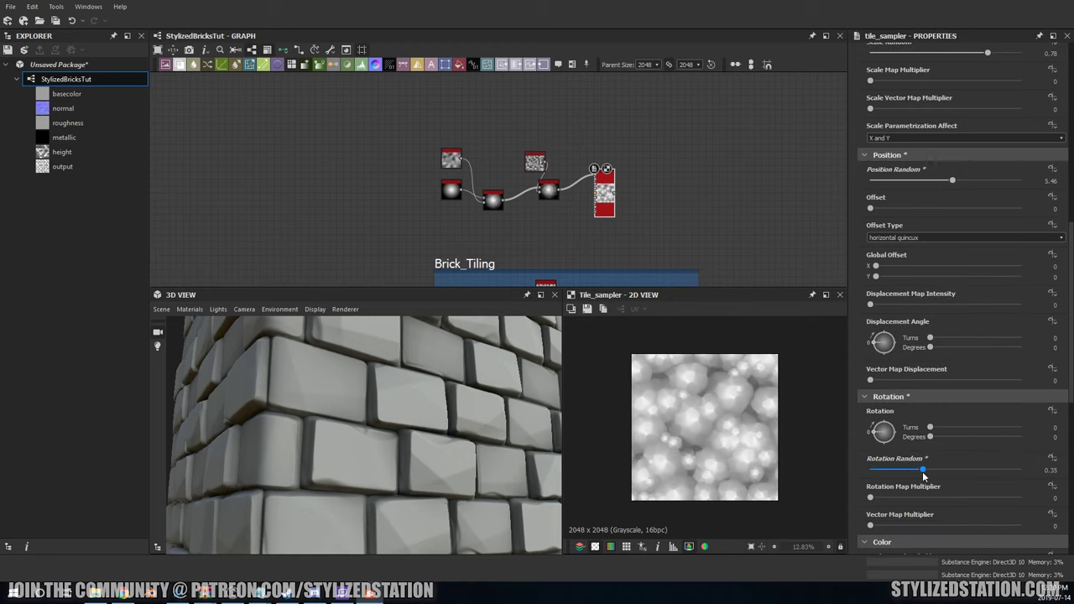
{"action": "scroll", "coordinate": [916, 451], "scroll_direction": "down", "scroll_amount": 5}
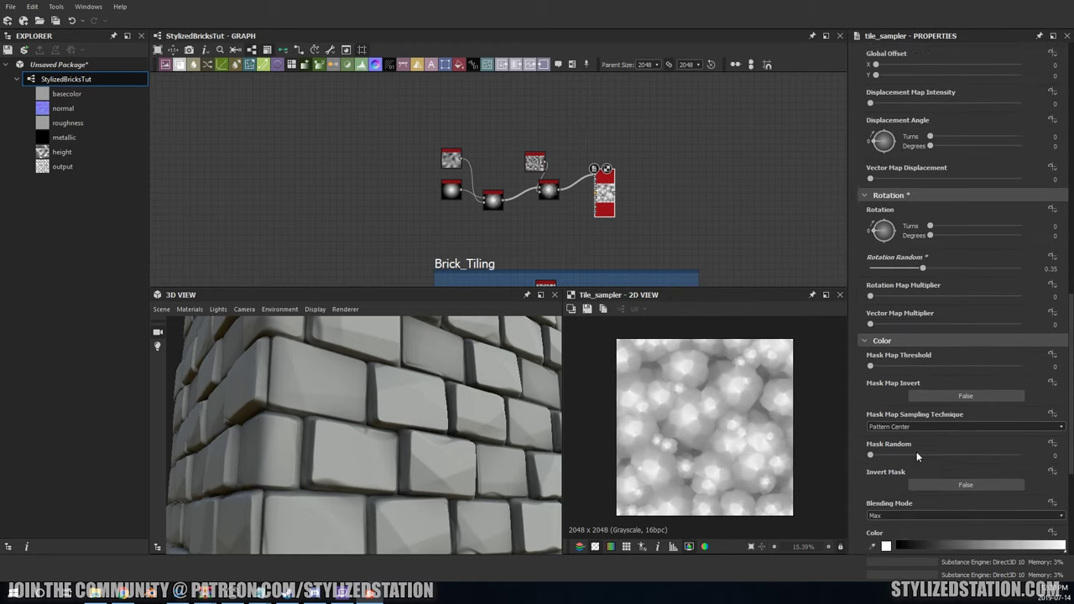
{"action": "scroll", "coordinate": [916, 451], "scroll_direction": "down", "scroll_amount": 4}
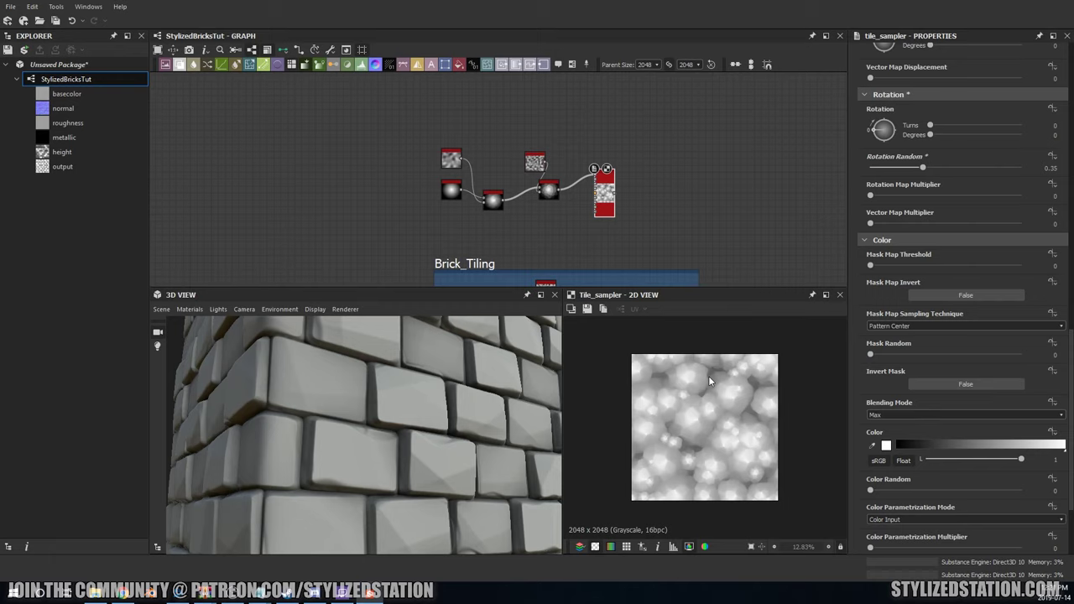
{"action": "scroll", "coordinate": [635, 200], "scroll_direction": "down", "scroll_amount": 1}
Step: Darken the scattered stones with a Levels node and tweak the tile scale randomness
{"action": "key", "text": "ctrl+l"}
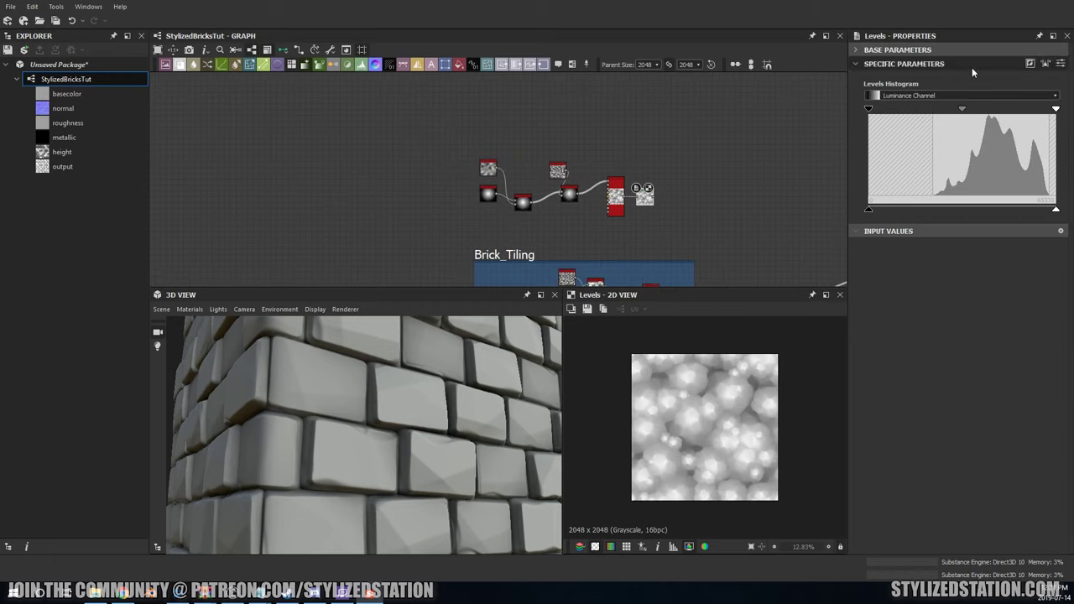
{"action": "left_click_drag", "start_coordinate": [1055, 108], "coordinate": [1037, 110]}
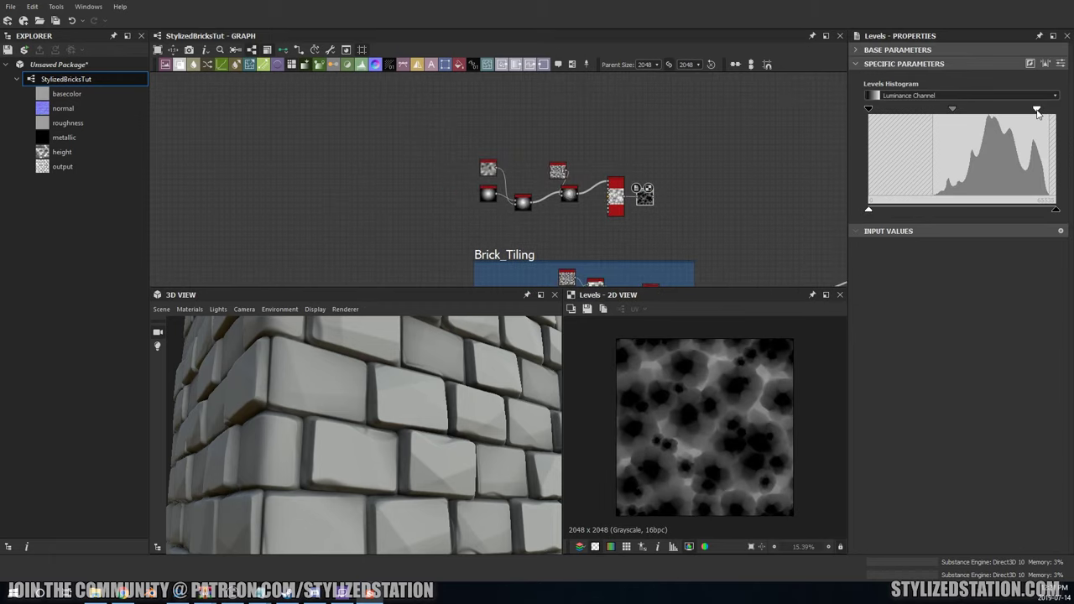
{"action": "left_click", "coordinate": [615, 195]}
{"action": "scroll", "coordinate": [946, 336], "scroll_direction": "down", "scroll_amount": 5}
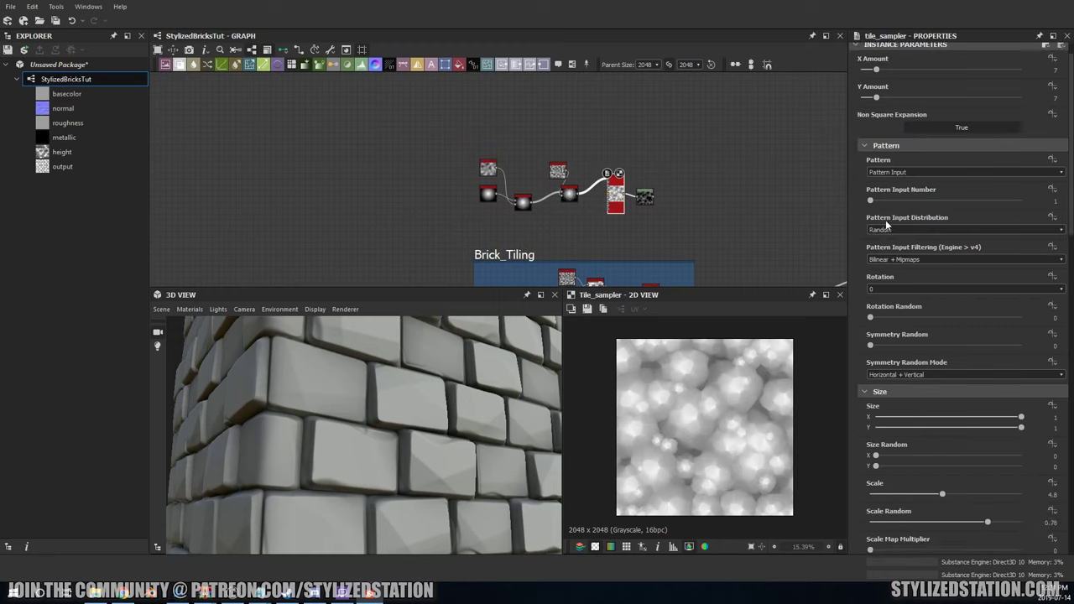
{"action": "double_click", "coordinate": [643, 196]}
{"action": "left_click", "coordinate": [616, 194]}
{"action": "scroll", "coordinate": [945, 336], "scroll_direction": "down", "scroll_amount": 5}
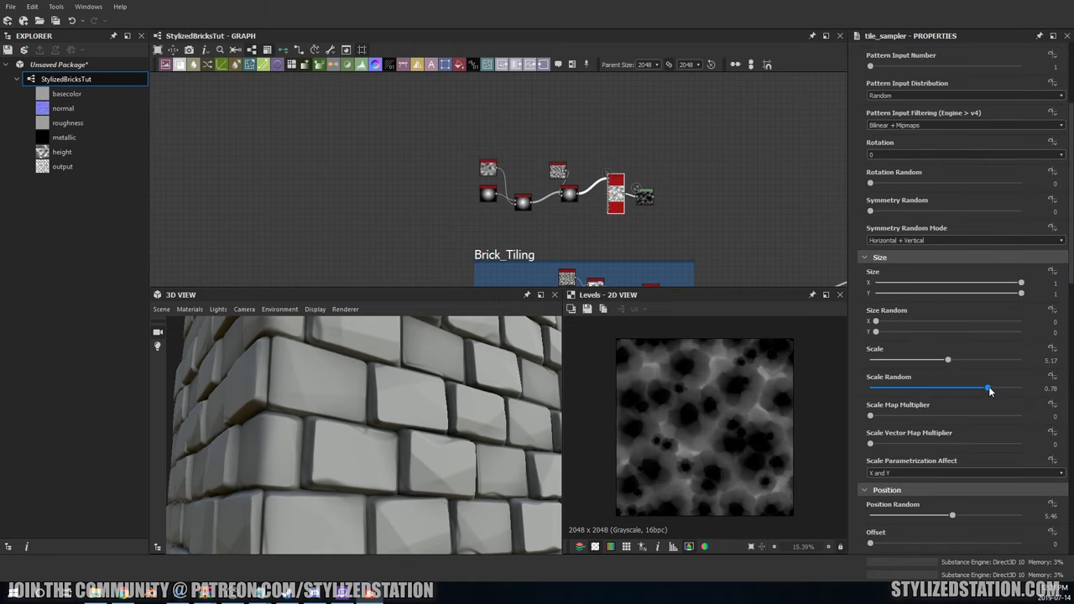
{"action": "mouse_move", "coordinate": [988, 388]}
{"action": "left_mouse_down"}
{"action": "mouse_move", "coordinate": [920, 390]}
{"action": "mouse_move", "coordinate": [962, 388]}
{"action": "left_mouse_up"}
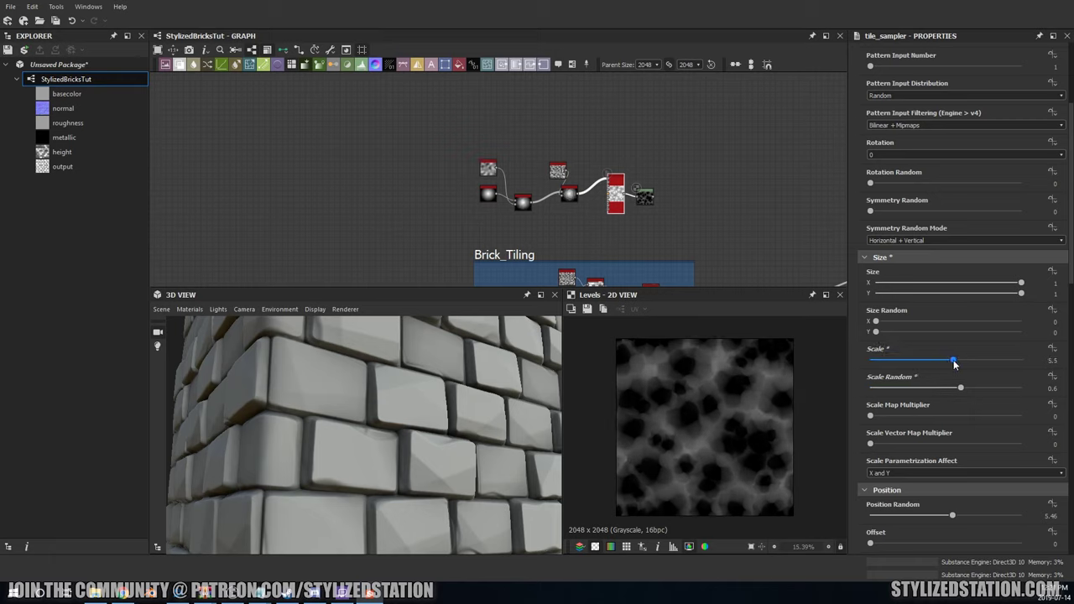
{"action": "left_click", "coordinate": [643, 195]}
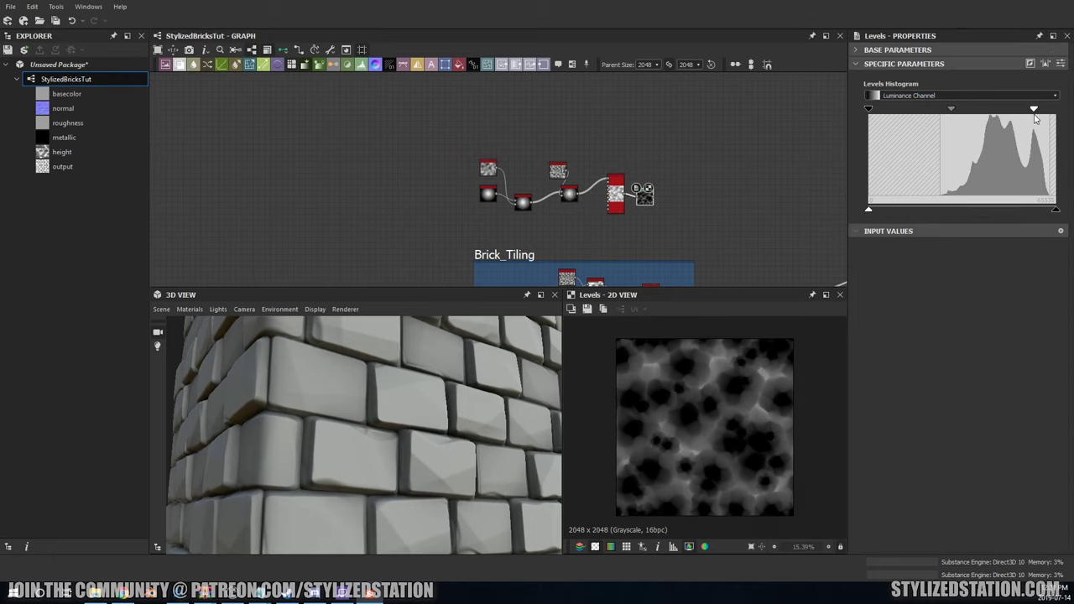
Step: Feed the grunge mask and brick chain into the Directional Warp at Intensity 13.59
{"action": "middle_click_drag", "start_coordinate": [773, 258], "coordinate": [612, 156]}
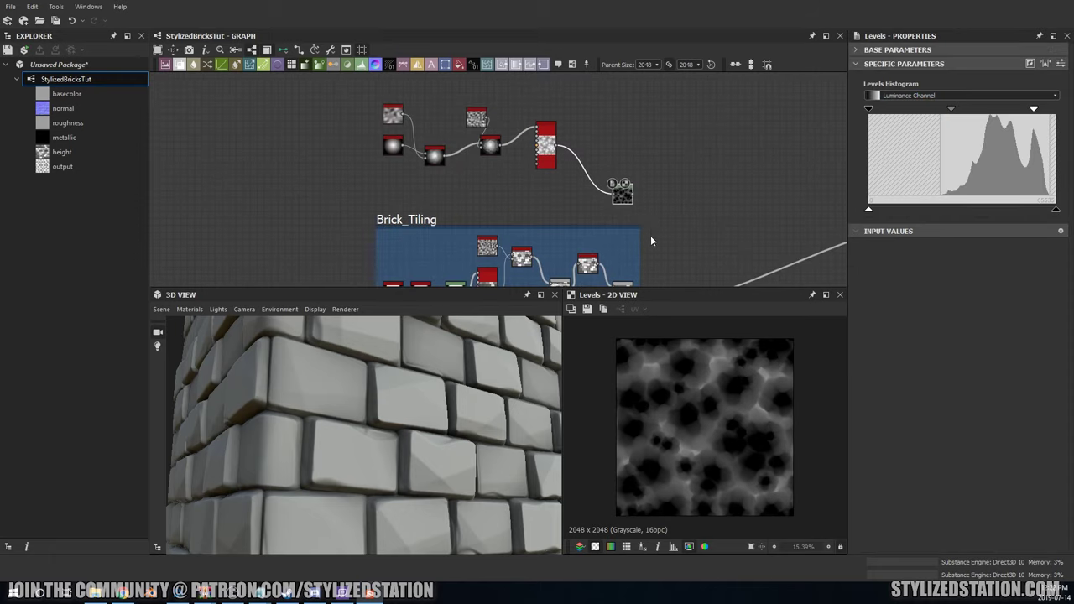
{"action": "left_click", "coordinate": [613, 158]}
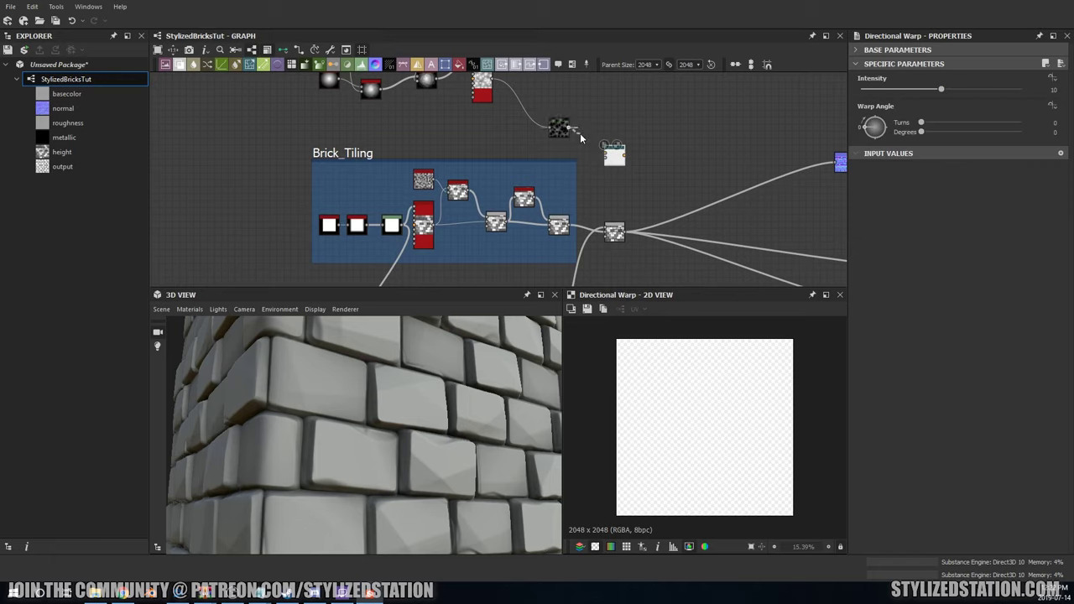
{"action": "left_click_drag", "start_coordinate": [574, 130], "coordinate": [630, 184]}
{"action": "left_click_drag", "start_coordinate": [626, 235], "coordinate": [634, 188]}
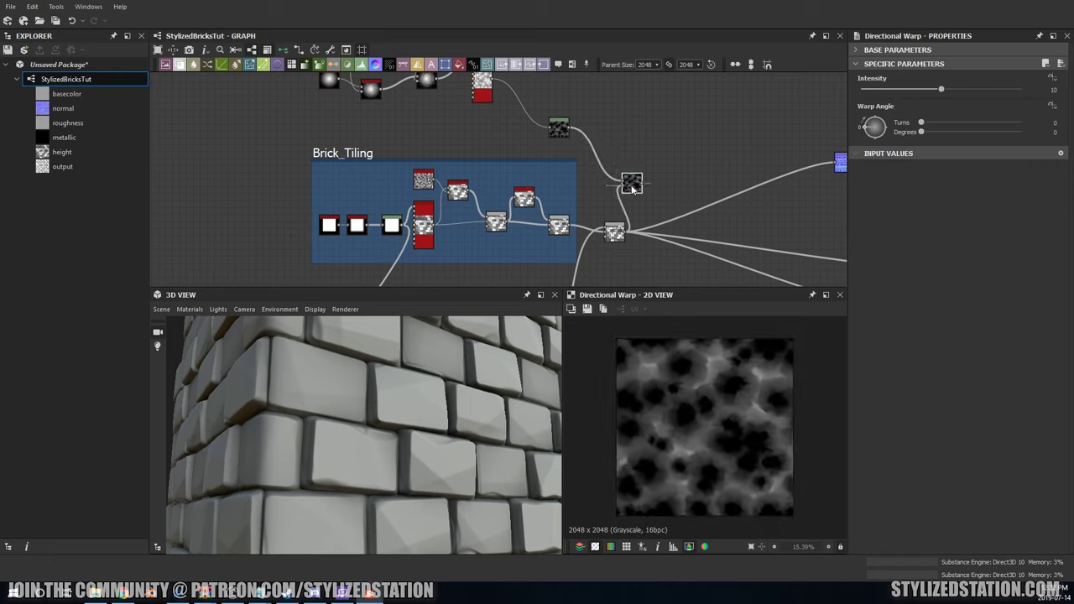
{"action": "left_click_drag", "start_coordinate": [941, 89], "coordinate": [970, 90]}
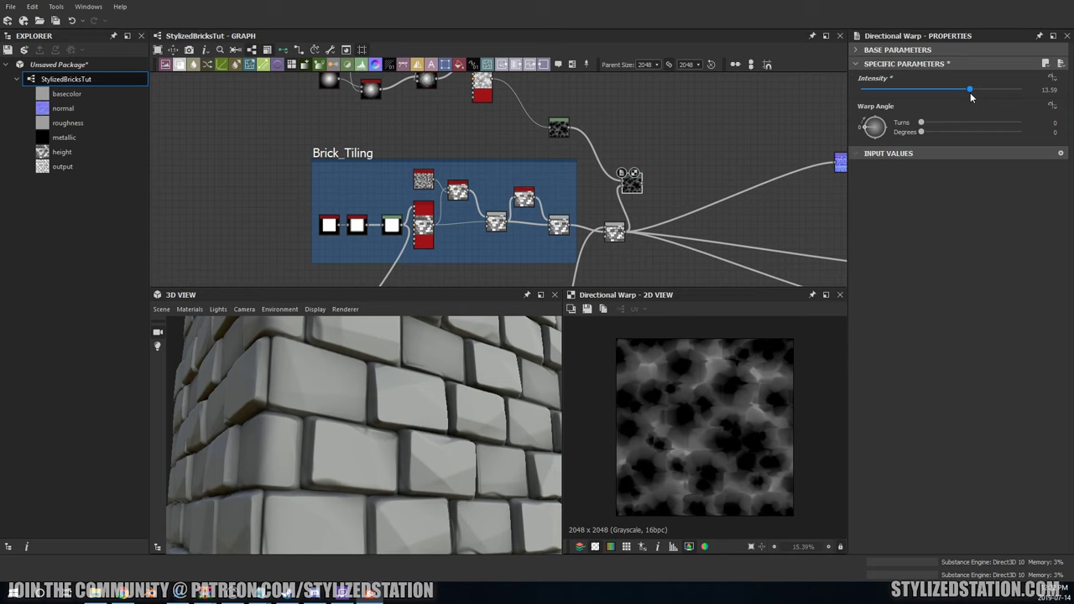
{"action": "scroll", "coordinate": [588, 202], "scroll_direction": "down", "scroll_amount": 2}
Step: Multiply the warped noise into the brick Blend node at 0.38 opacity
{"action": "left_click", "coordinate": [599, 202]}
{"action": "scroll", "coordinate": [599, 199], "scroll_direction": "up", "scroll_amount": 3}
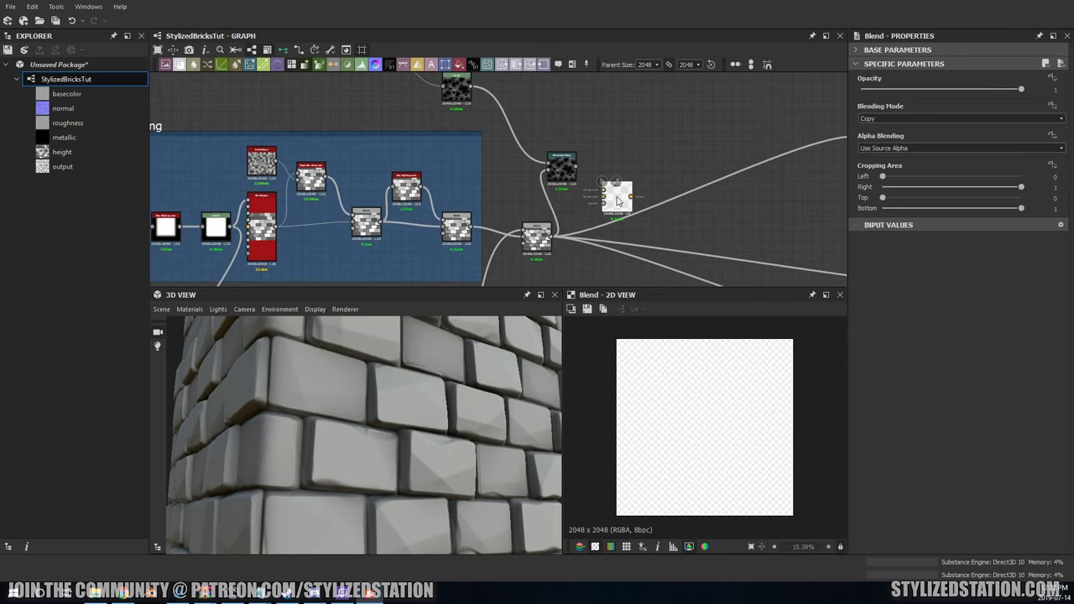
{"action": "left_click_drag", "start_coordinate": [581, 165], "coordinate": [603, 194]}
{"action": "scroll", "coordinate": [923, 119], "scroll_direction": "down", "scroll_amount": 3}
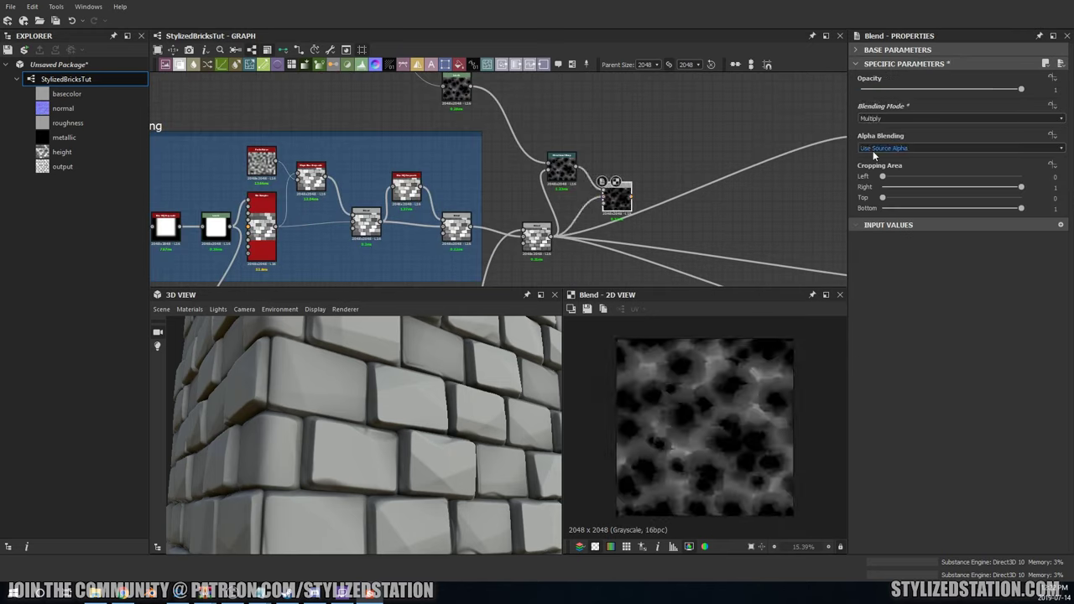
{"action": "left_click_drag", "start_coordinate": [1021, 89], "coordinate": [922, 89]}
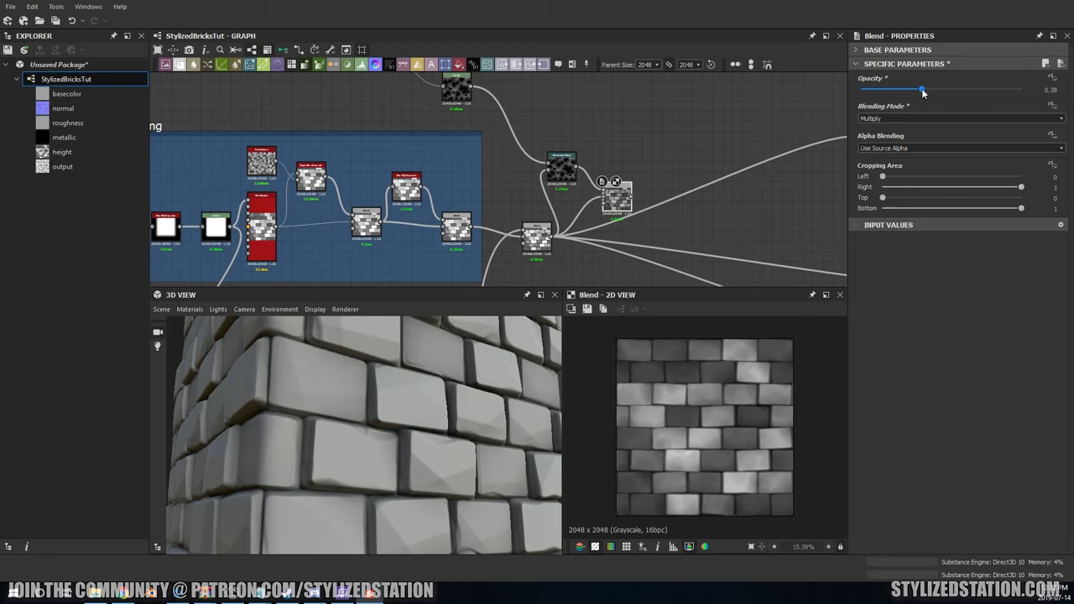
{"action": "scroll", "coordinate": [446, 218], "scroll_direction": "down", "scroll_amount": 2}
{"action": "middle_click_drag", "start_coordinate": [576, 208], "coordinate": [496, 165]}
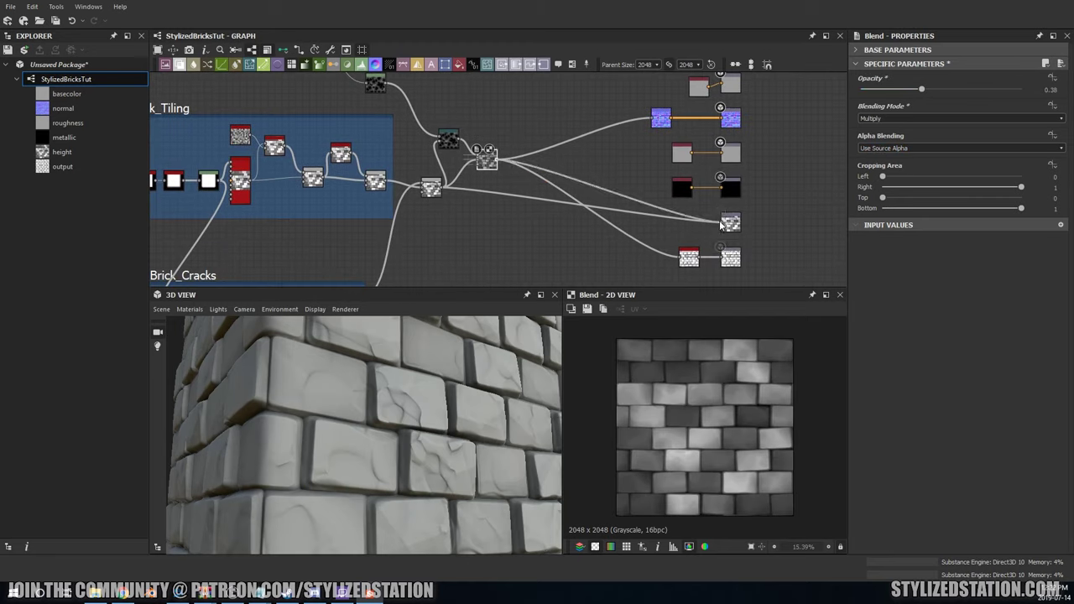
Step: Lower the crack Blend opacity to 0.15
{"action": "mouse_move", "coordinate": [319, 436]}
{"action": "left_mouse_down"}
{"action": "mouse_move", "coordinate": [443, 439]}
{"action": "mouse_move", "coordinate": [439, 455]}
{"action": "mouse_move", "coordinate": [362, 479]}
{"action": "mouse_move", "coordinate": [376, 456]}
{"action": "left_mouse_up"}
{"action": "scroll", "coordinate": [361, 446], "scroll_direction": "up", "scroll_amount": 2}
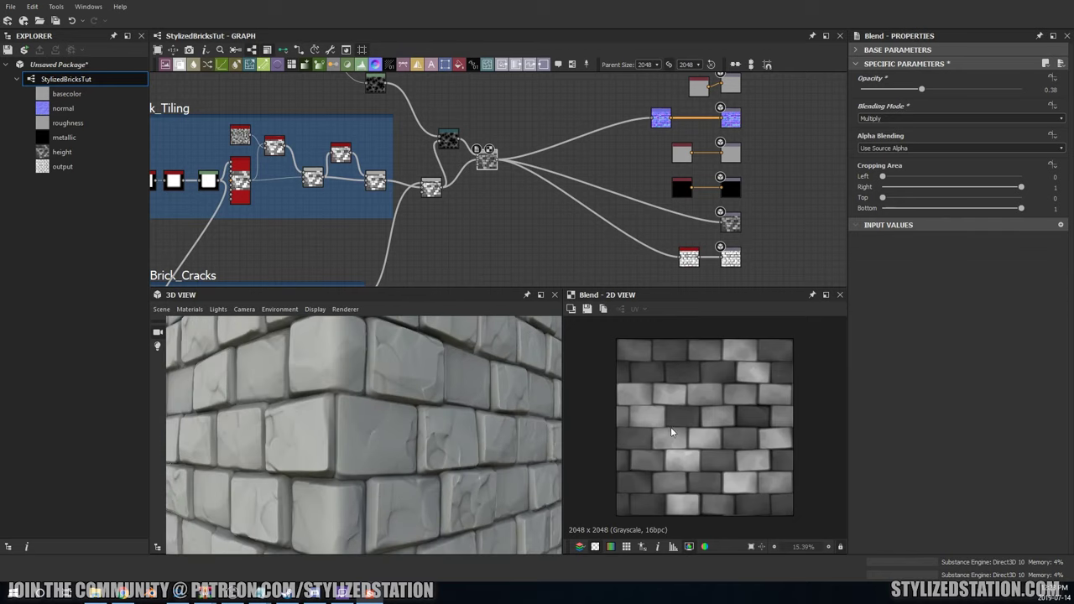
{"action": "scroll", "coordinate": [491, 201], "scroll_direction": "down", "scroll_amount": 3}
{"action": "middle_click_drag", "start_coordinate": [492, 201], "coordinate": [540, 250]}
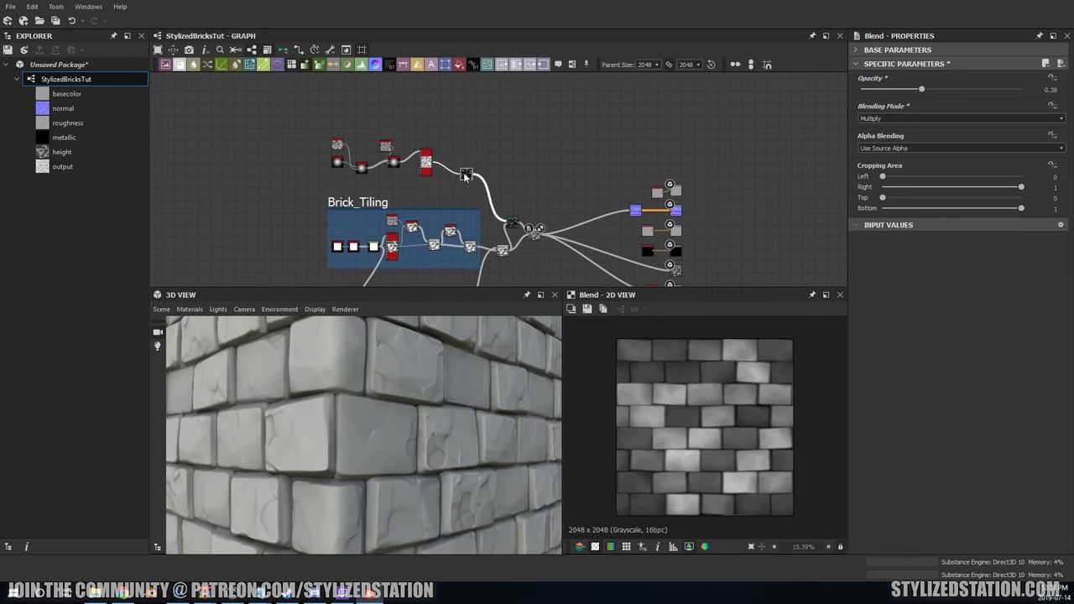
{"action": "left_click_drag", "start_coordinate": [540, 248], "coordinate": [553, 244]}
{"action": "left_click", "coordinate": [470, 251]}
{"action": "left_click_drag", "start_coordinate": [445, 335], "coordinate": [341, 415]}
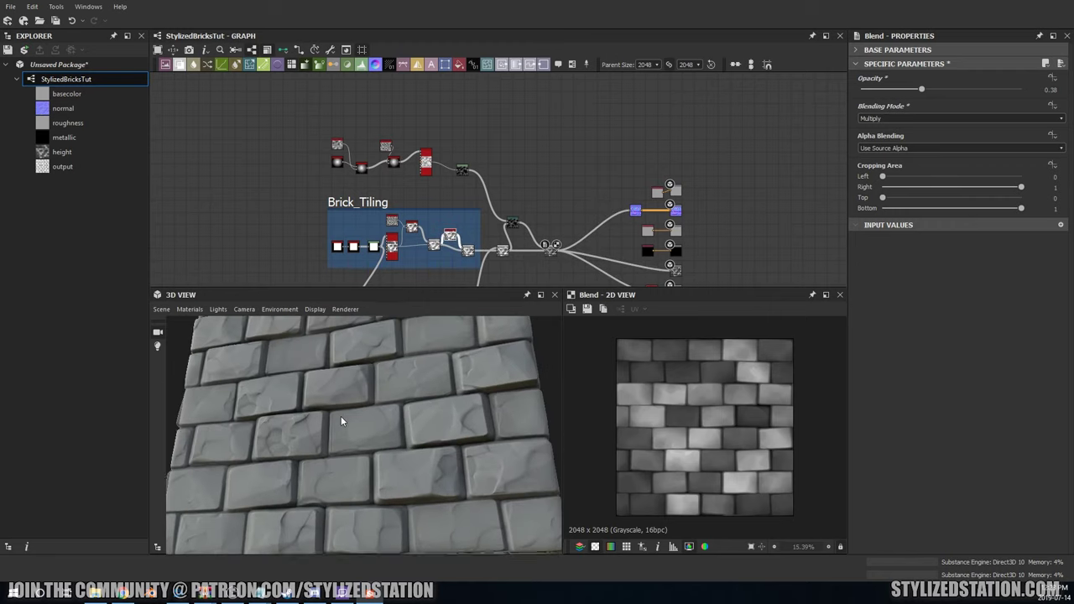
{"action": "left_click_drag", "start_coordinate": [922, 89], "coordinate": [885, 89]}
Step: Try another blending mode for the cracks, then revert to Multiply
{"action": "left_click", "coordinate": [872, 118]}
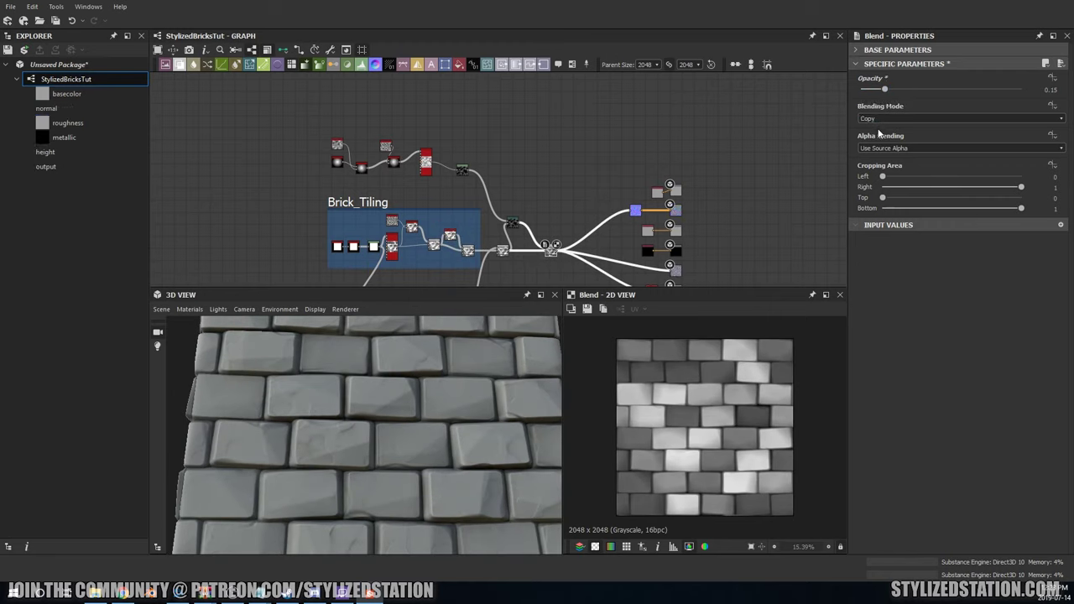
{"action": "left_click", "coordinate": [870, 134]}
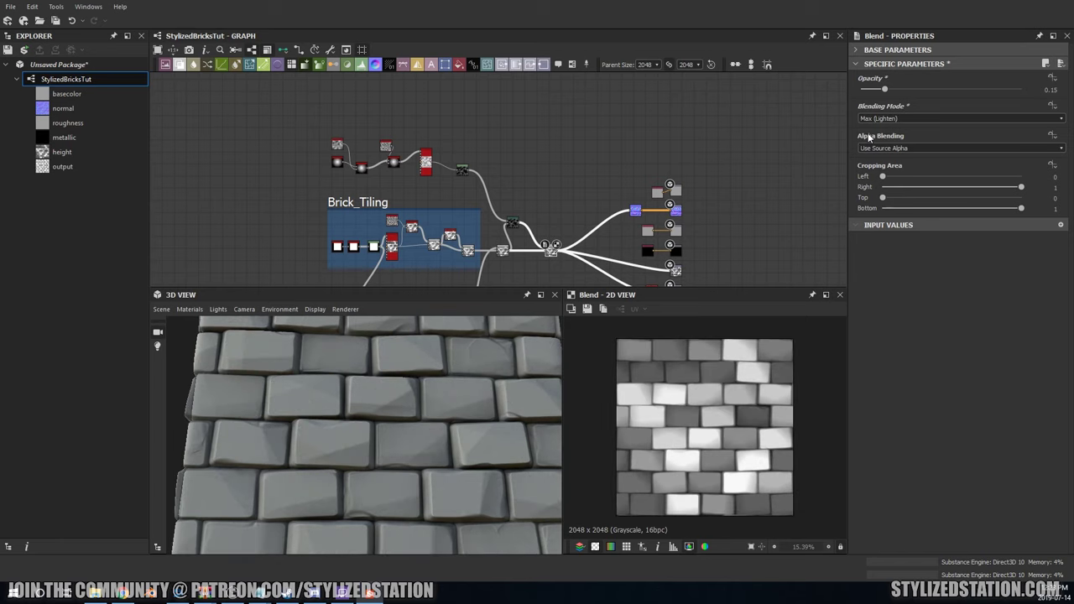
{"action": "key", "text": "ctrl+z"}
{"action": "scroll", "coordinate": [402, 239], "scroll_direction": "up", "scroll_amount": 3}
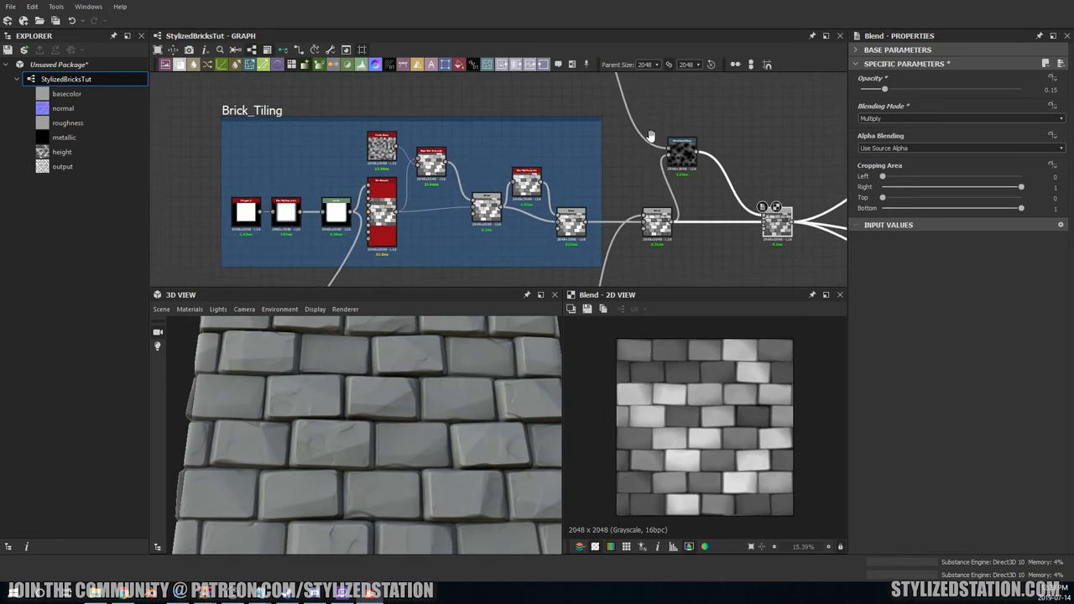
Step: Adjust the tile sampler's Rotation Random to vary the stone orientation
{"action": "middle_click_drag", "start_coordinate": [598, 93], "coordinate": [599, 252]}
{"action": "double_click", "coordinate": [438, 117]}
{"action": "left_click_drag", "start_coordinate": [394, 420], "coordinate": [473, 408]}
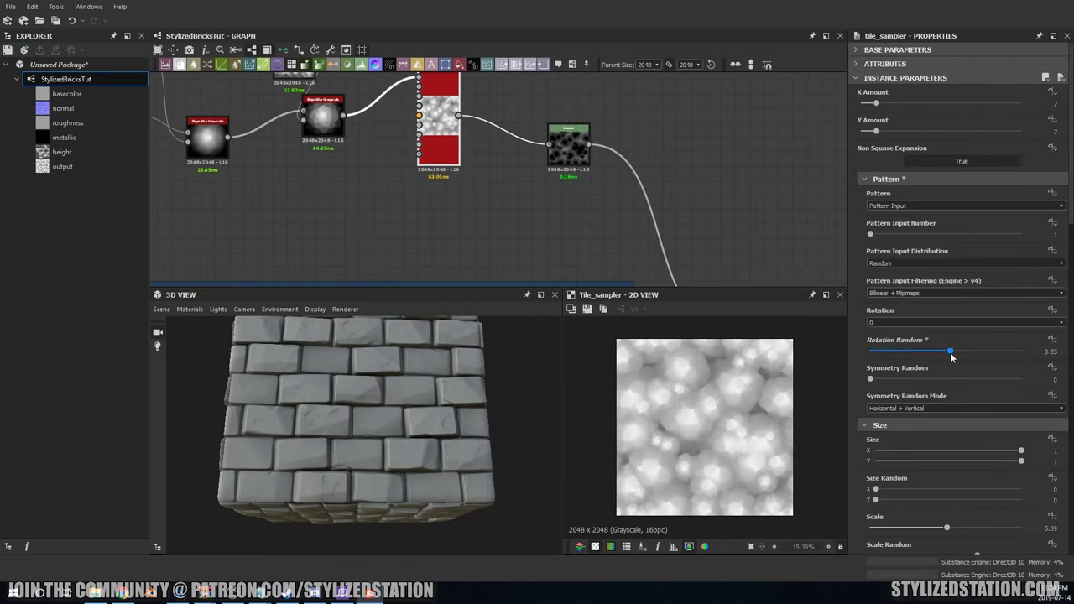
{"action": "scroll", "coordinate": [950, 352], "scroll_direction": "down", "scroll_amount": 4}
{"action": "left_click_drag", "start_coordinate": [946, 393], "coordinate": [979, 383]}
{"action": "scroll", "coordinate": [956, 394], "scroll_direction": "down", "scroll_amount": 5}
{"action": "mouse_move", "coordinate": [403, 419]}
{"action": "left_mouse_down"}
{"action": "mouse_move", "coordinate": [331, 416]}
{"action": "mouse_move", "coordinate": [503, 436]}
{"action": "left_mouse_up"}
{"action": "scroll", "coordinate": [865, 367], "scroll_direction": "down", "scroll_amount": 10}
{"action": "scroll", "coordinate": [897, 423], "scroll_direction": "down", "scroll_amount": 8}
{"action": "left_click_drag", "start_coordinate": [394, 420], "coordinate": [443, 423]}
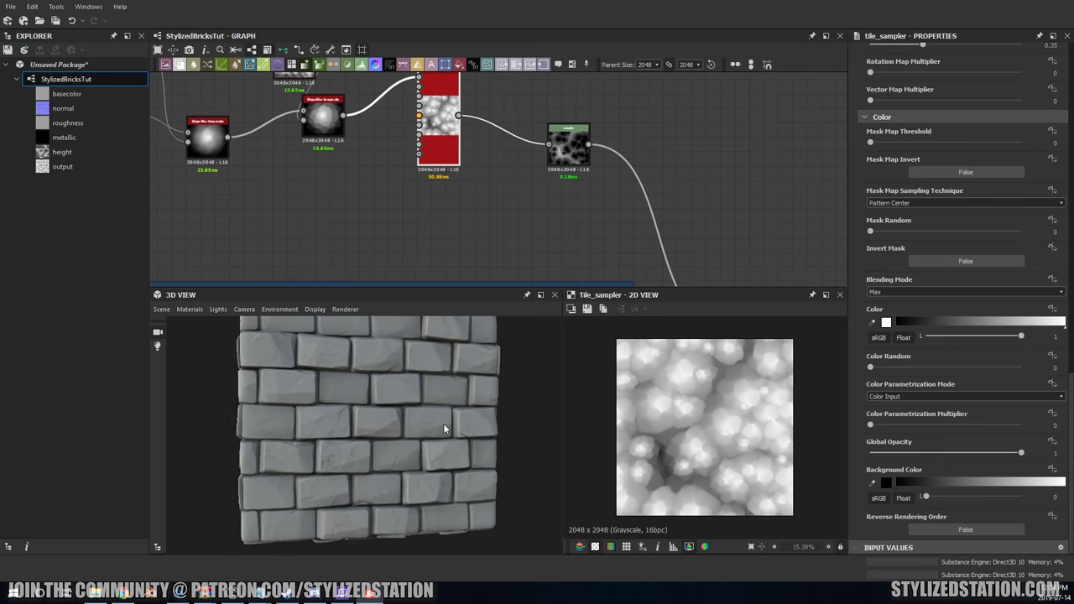
{"action": "scroll", "coordinate": [374, 202], "scroll_direction": "down", "scroll_amount": 3}
Step: Wrap the crack-generating nodes in a frame titled Brick_Cracks2
{"action": "left_click_drag", "start_coordinate": [277, 146], "coordinate": [524, 226]}
{"action": "key", "text": "ctrl+f"}
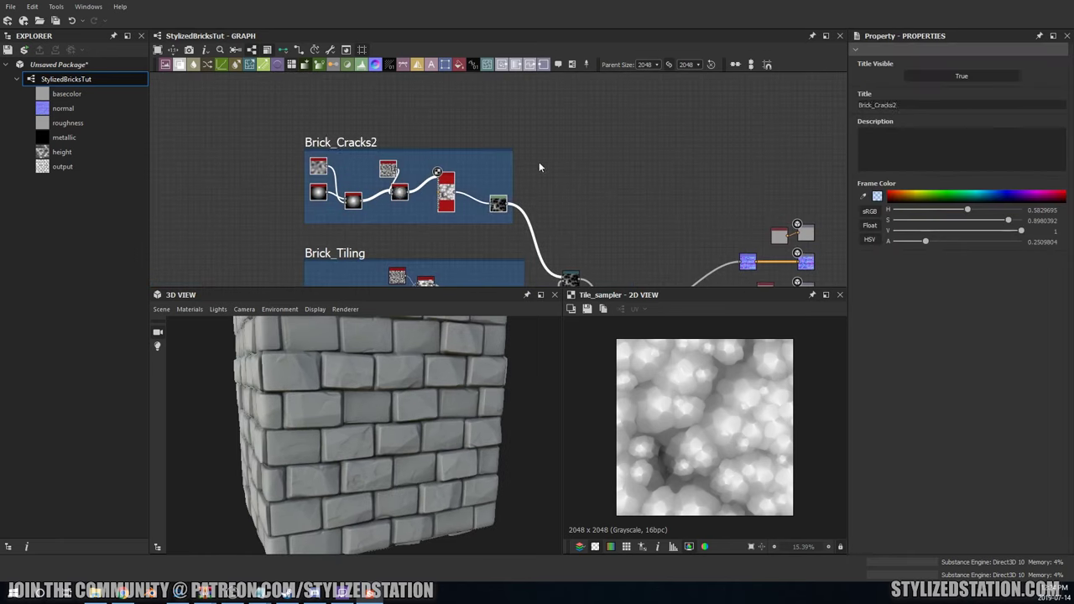
{"action": "scroll", "coordinate": [409, 116], "scroll_direction": "down", "scroll_amount": 3}
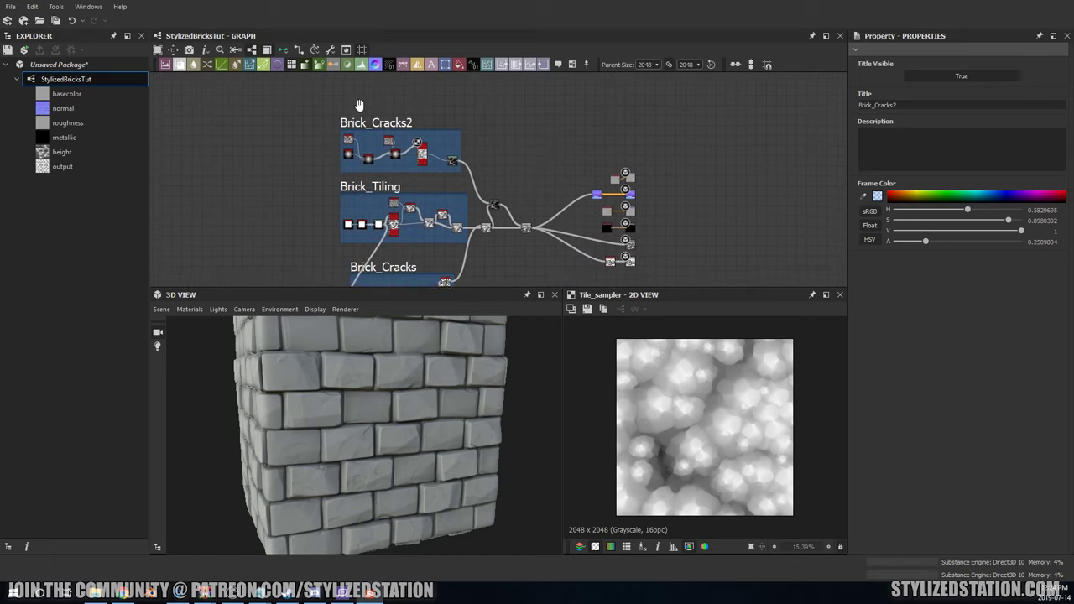
{"action": "middle_click_drag", "start_coordinate": [348, 99], "coordinate": [374, 152]}
Step: Add a soft-edged polygon disc and a Perlin noise node to the graph
{"action": "mouse_move", "coordinate": [948, 234]}
{"action": "left_mouse_down"}
{"action": "mouse_move", "coordinate": [1021, 234]}
{"action": "mouse_move", "coordinate": [868, 263]}
{"action": "mouse_move", "coordinate": [901, 263]}
{"action": "left_mouse_up"}
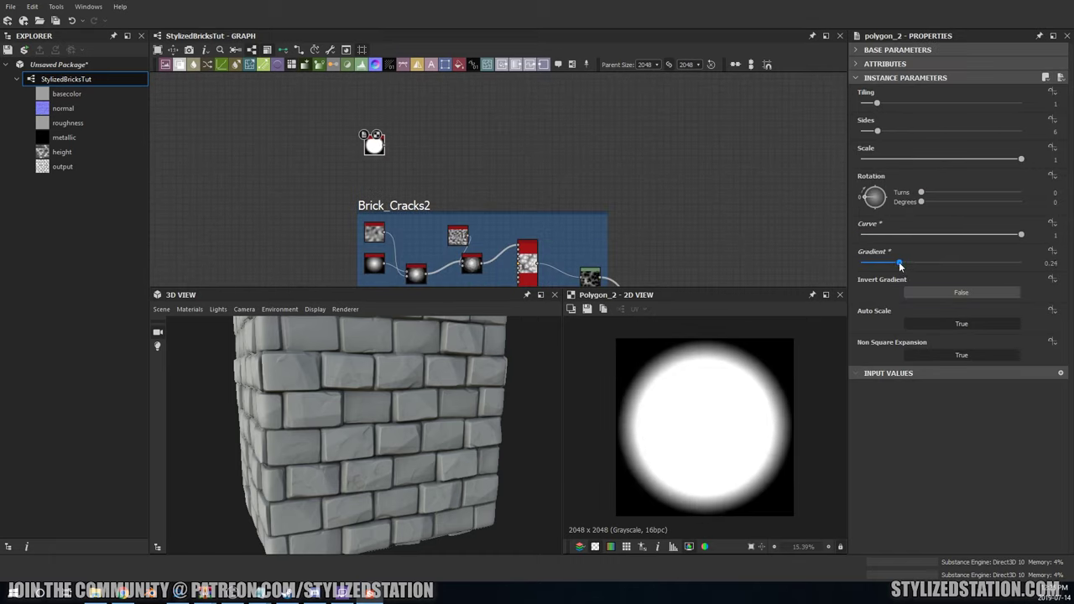
{"action": "key", "text": "ctrl+v"}
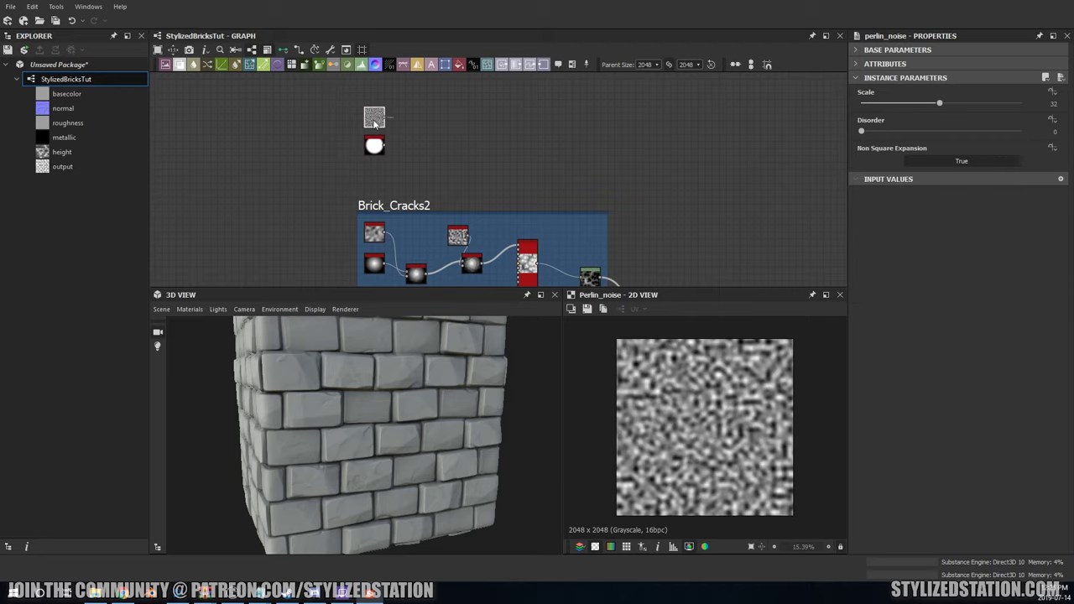
{"action": "left_click", "coordinate": [344, 113]}
{"action": "scroll", "coordinate": [330, 163], "scroll_direction": "down", "scroll_amount": 1}
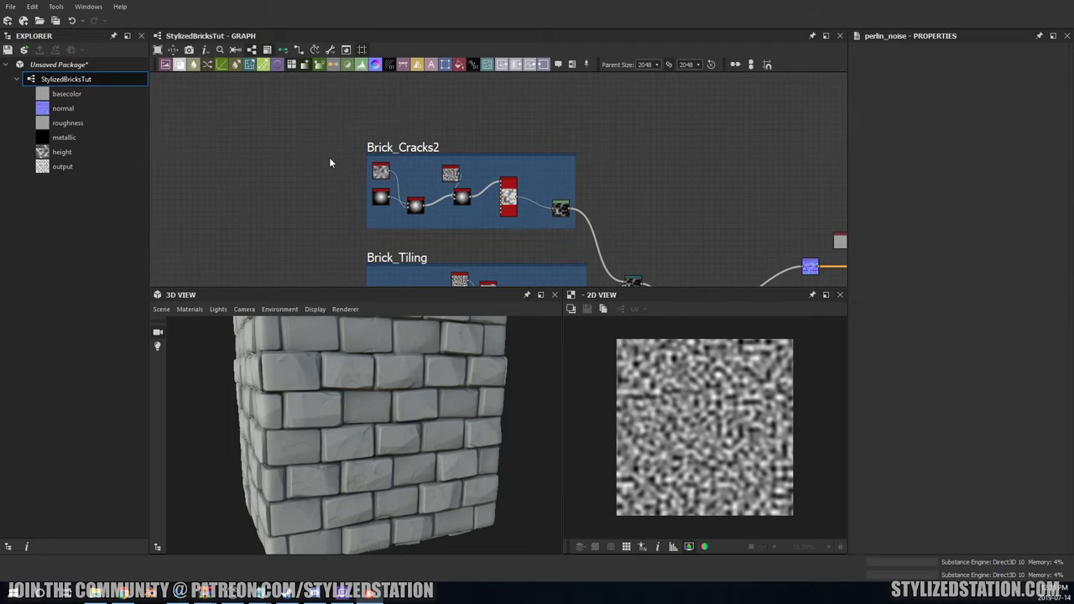
Step: Copy the Brick_Cracks2 nodes and paste the chain above the frame
{"action": "left_click_drag", "start_coordinate": [346, 160], "coordinate": [525, 221]}
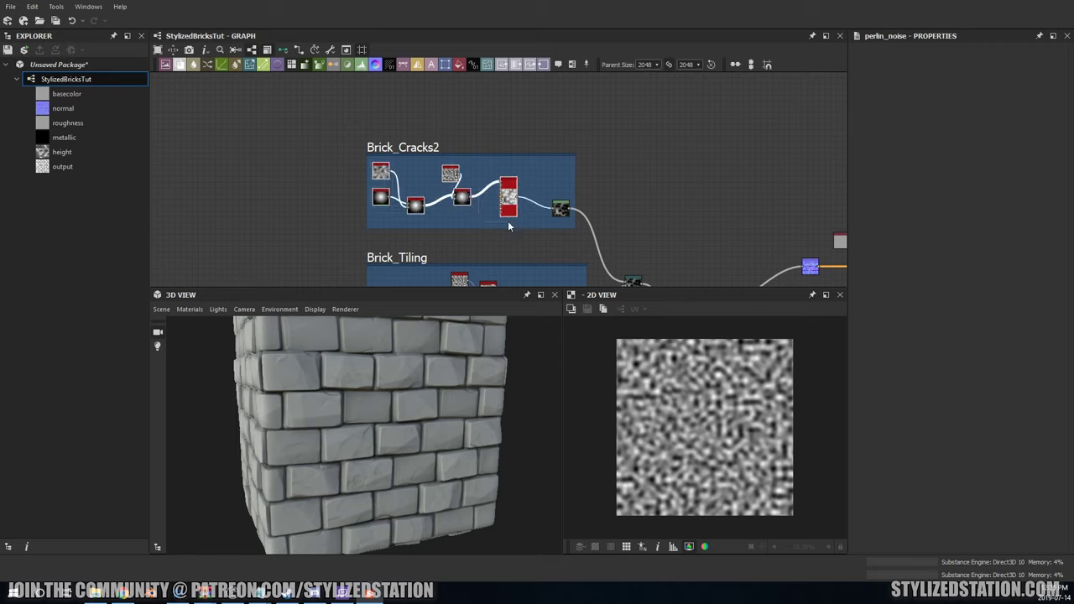
{"action": "key", "text": "ctrl+c"}
{"action": "key", "text": "ctrl+v"}
{"action": "scroll", "coordinate": [393, 128], "scroll_direction": "up", "scroll_amount": 2}
Step: Review the copied polygon and slope blur nodes and delete the pasted Tile Sampler
{"action": "double_click", "coordinate": [423, 165]}
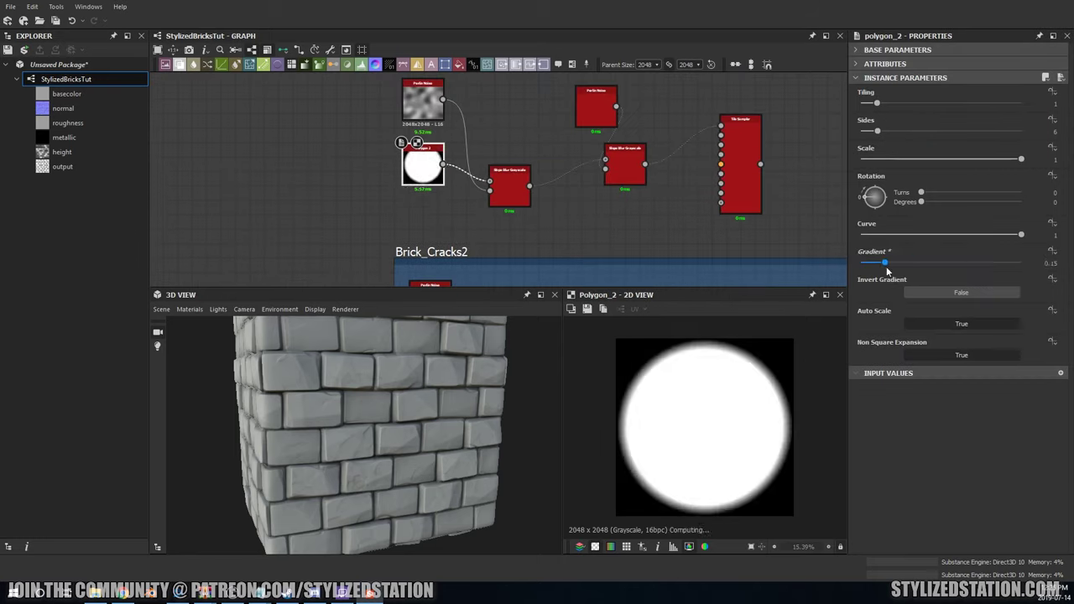
{"action": "double_click", "coordinate": [510, 186]}
{"action": "double_click", "coordinate": [625, 165]}
{"action": "middle_click_drag", "start_coordinate": [593, 211], "coordinate": [565, 212]}
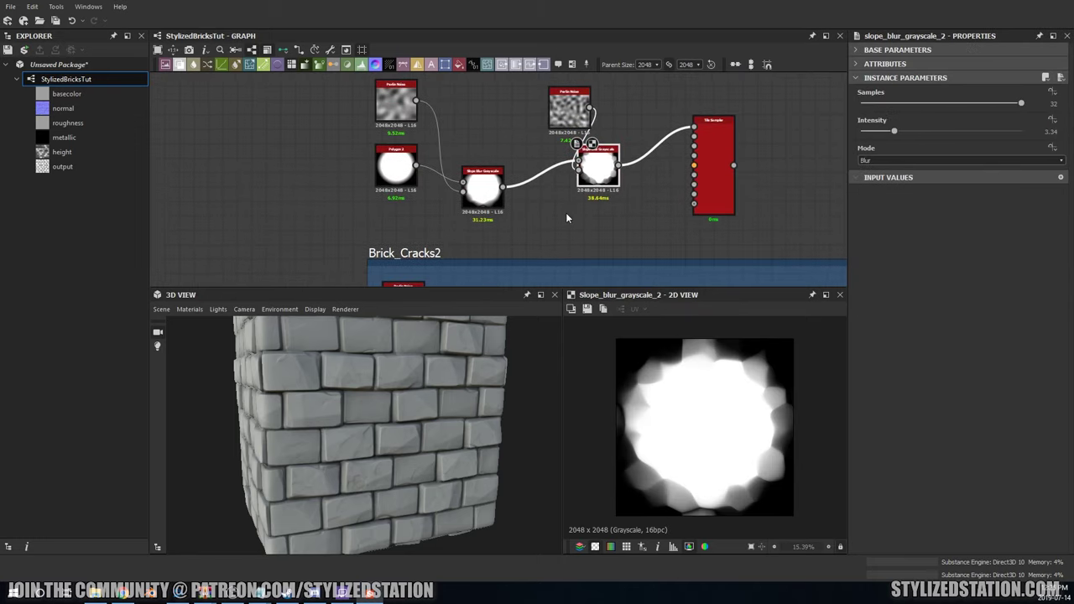
{"action": "double_click", "coordinate": [713, 193]}
{"action": "key", "text": "Delete"}
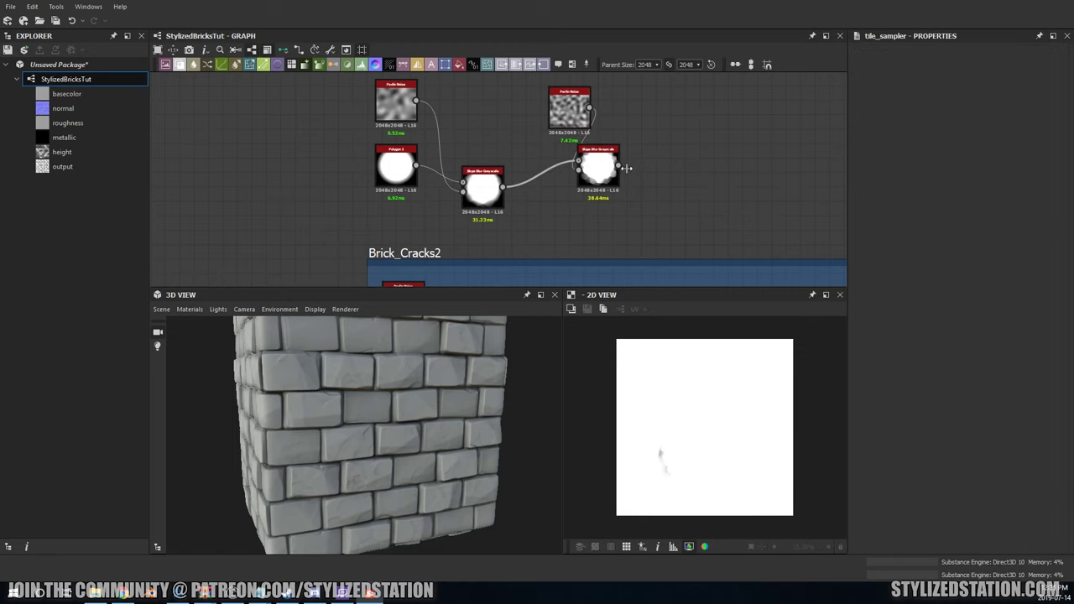
{"action": "scroll", "coordinate": [626, 168], "scroll_direction": "down", "scroll_amount": 1}
Step: Add a fresh Tile Sampler fed by the blurred disk, with 15 tiles at scale 0.65
{"action": "scroll", "coordinate": [647, 158], "scroll_direction": "down", "scroll_amount": 1}
{"action": "key", "text": "ctrl+z"}
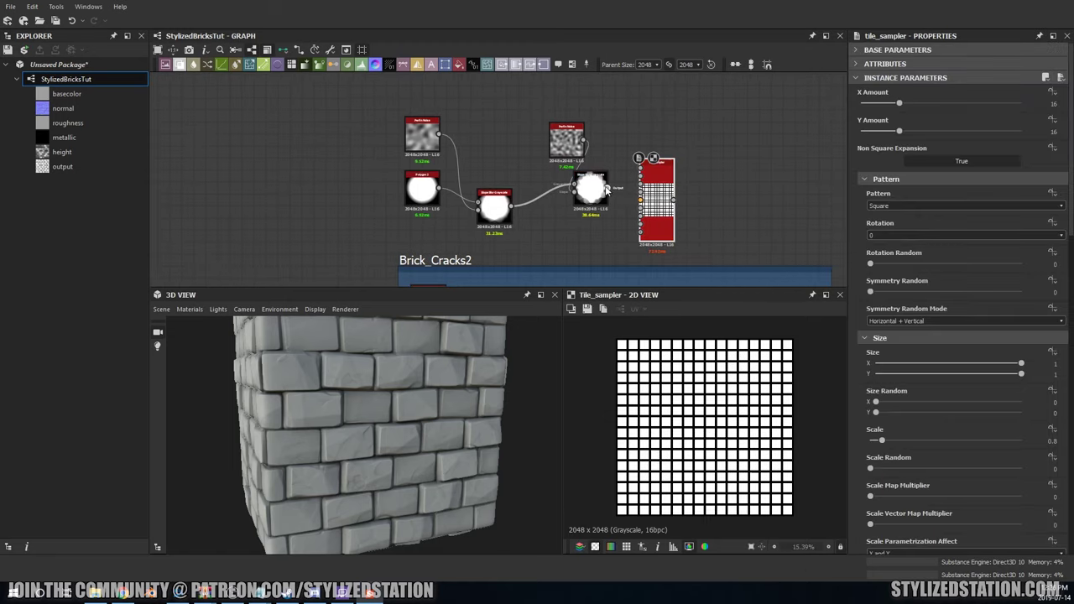
{"action": "left_click_drag", "start_coordinate": [605, 190], "coordinate": [640, 171]}
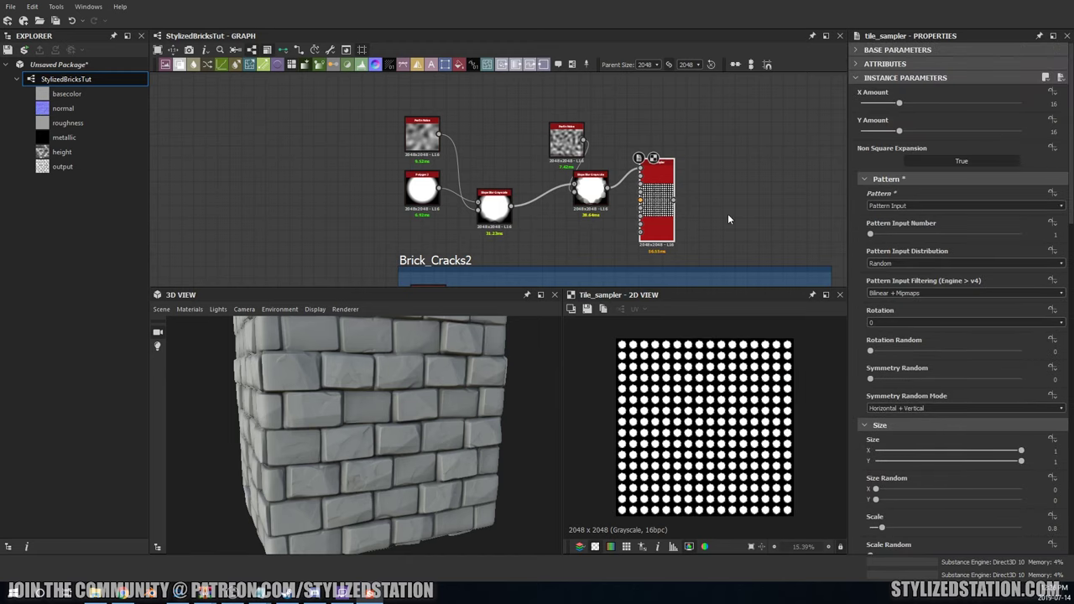
{"action": "left_click", "coordinate": [1053, 103]}
{"action": "type", "text": "15"}
{"action": "key", "text": "Tab"}
{"action": "type", "text": "15"}
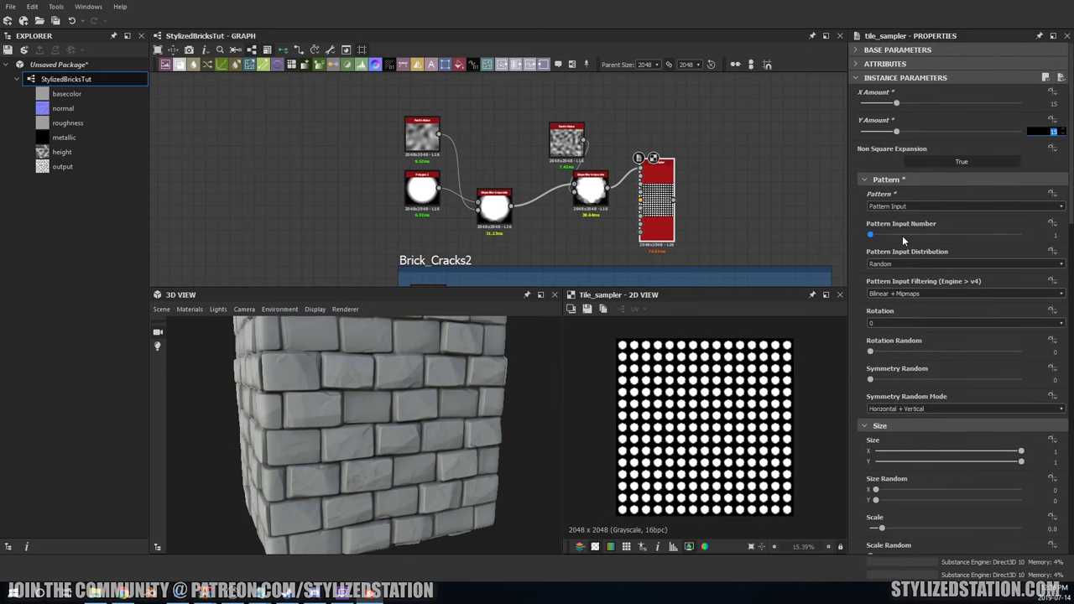
{"action": "scroll", "coordinate": [902, 235], "scroll_direction": "down", "scroll_amount": 3}
{"action": "left_click", "coordinate": [1048, 327]}
{"action": "type", "text": "0.65"}
{"action": "key", "text": "Return"}
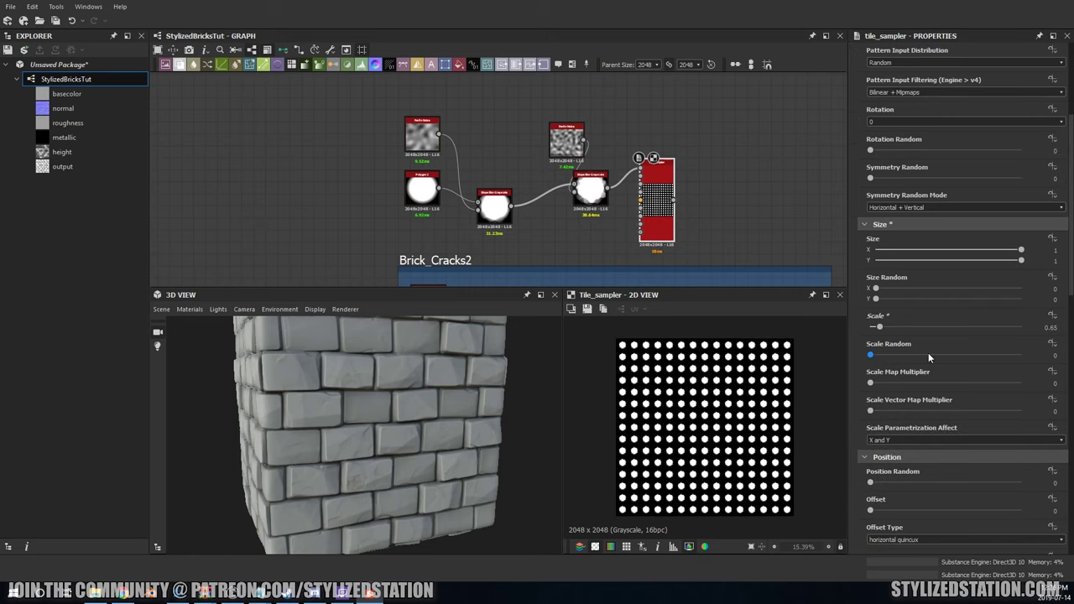
Step: Randomize dot size to 0.37, offset rows by 0.1, and drop out dots at about 0.68
{"action": "left_click", "coordinate": [926, 355]}
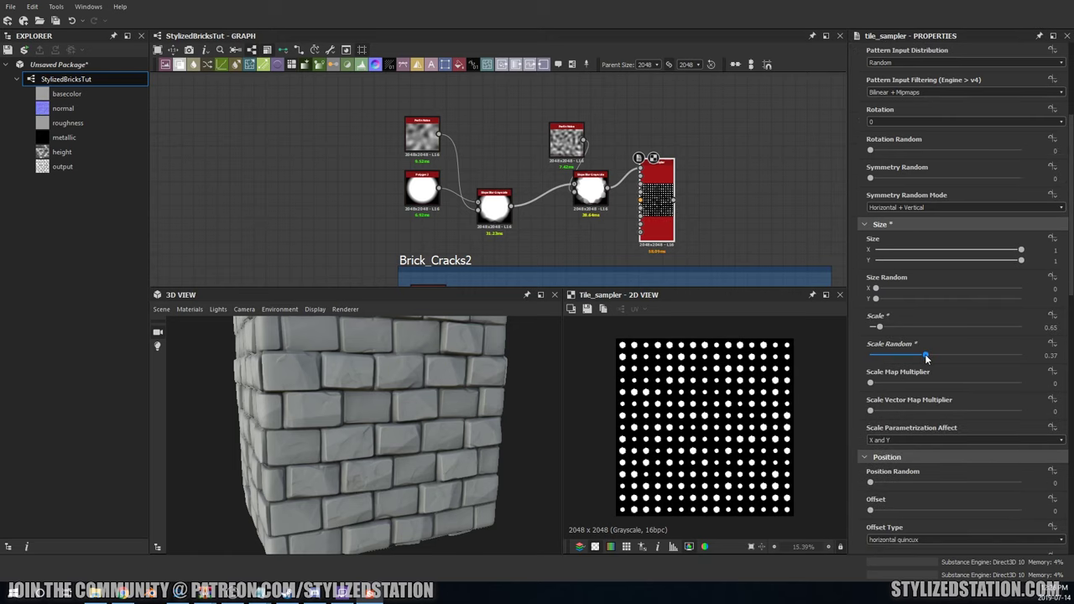
{"action": "scroll", "coordinate": [927, 358], "scroll_direction": "down", "scroll_amount": 2}
{"action": "left_click_drag", "start_coordinate": [870, 348], "coordinate": [976, 347]}
{"action": "left_click", "coordinate": [885, 377]}
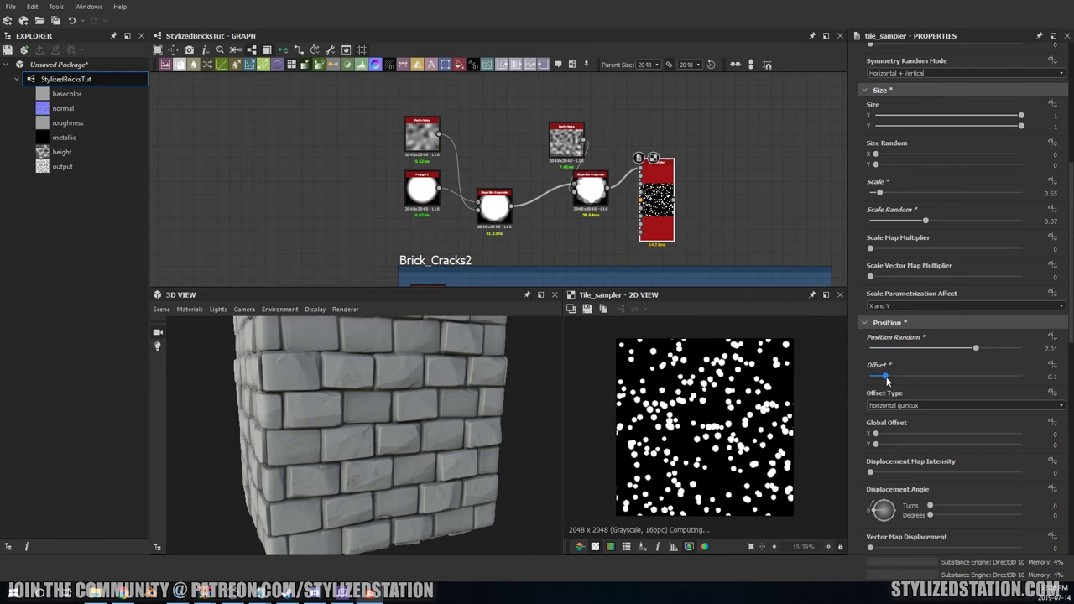
{"action": "scroll", "coordinate": [899, 382], "scroll_direction": "down", "scroll_amount": 5}
{"action": "scroll", "coordinate": [899, 381], "scroll_direction": "down", "scroll_amount": 6}
{"action": "scroll", "coordinate": [899, 382], "scroll_direction": "down", "scroll_amount": 2}
{"action": "left_click", "coordinate": [977, 354]}
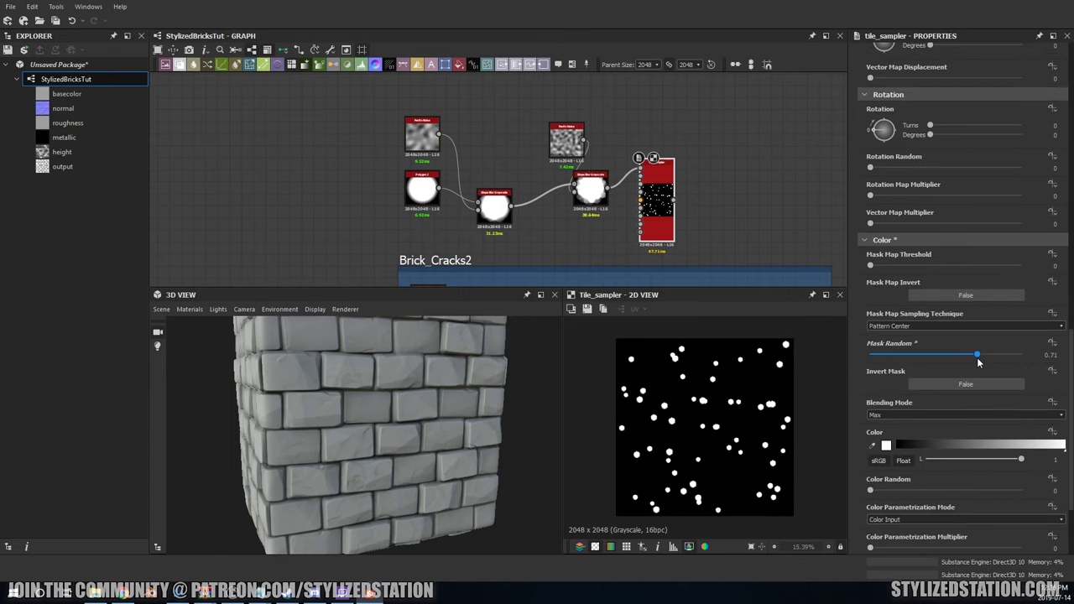
{"action": "left_click_drag", "start_coordinate": [977, 355], "coordinate": [995, 354]}
{"action": "scroll", "coordinate": [995, 360], "scroll_direction": "down", "scroll_amount": 1}
{"action": "left_click_drag", "start_coordinate": [990, 434], "coordinate": [1034, 443]}
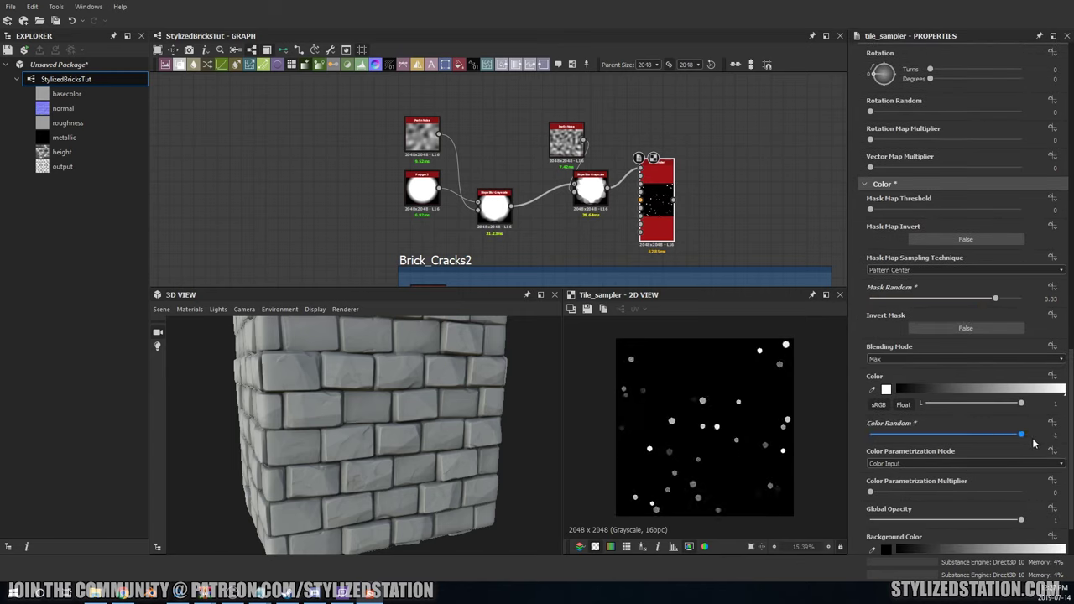
{"action": "left_click", "coordinate": [974, 299]}
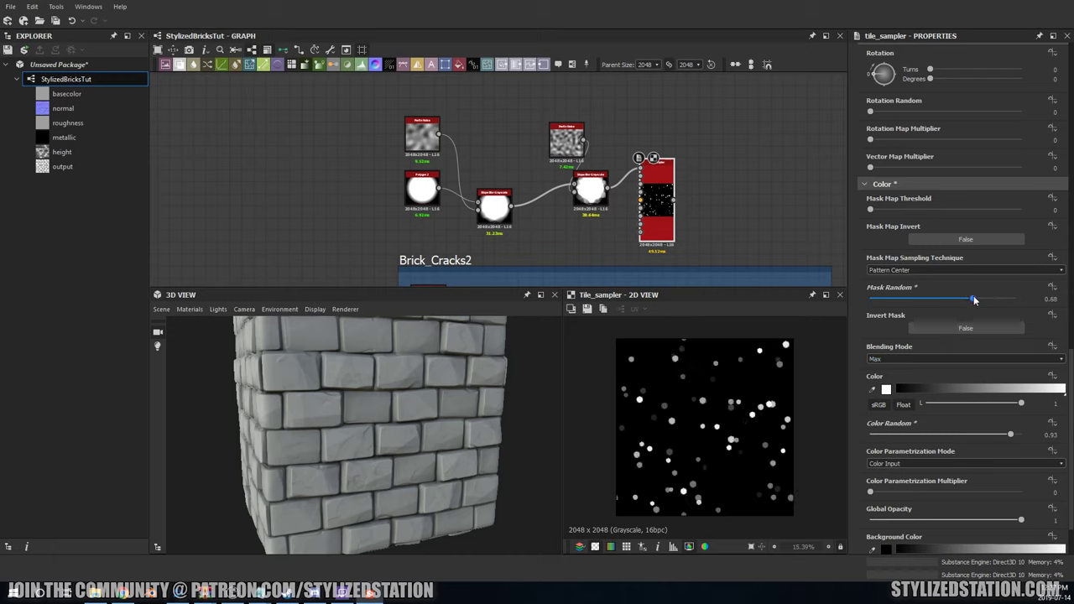
Step: Blur the dots at about 0.8 intensity and raise the tile sampler's Mask Random to 0.82
{"action": "double_click", "coordinate": [585, 205]}
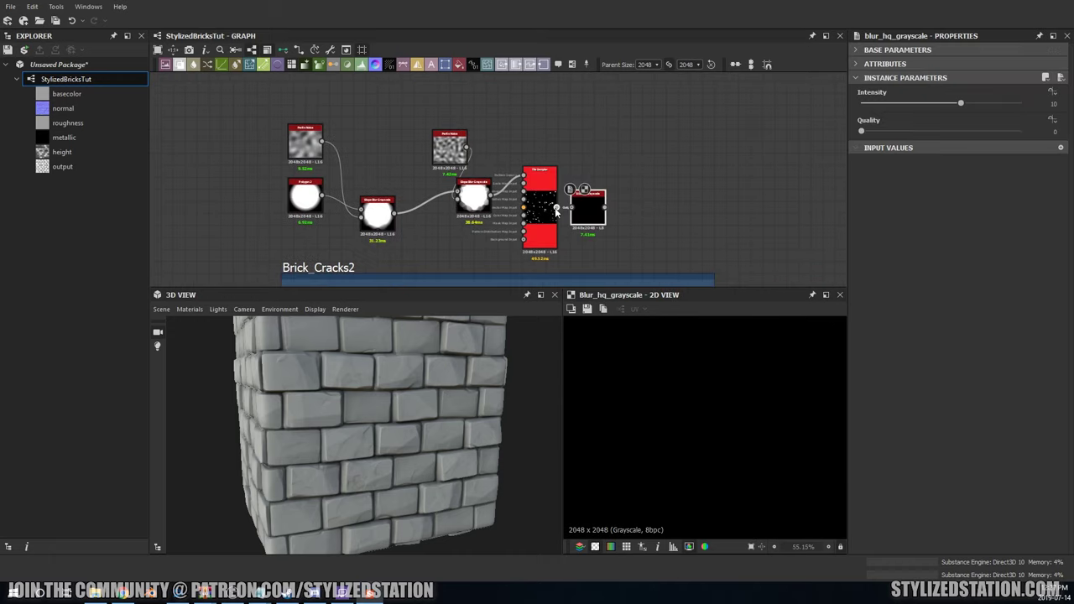
{"action": "left_click", "coordinate": [868, 102]}
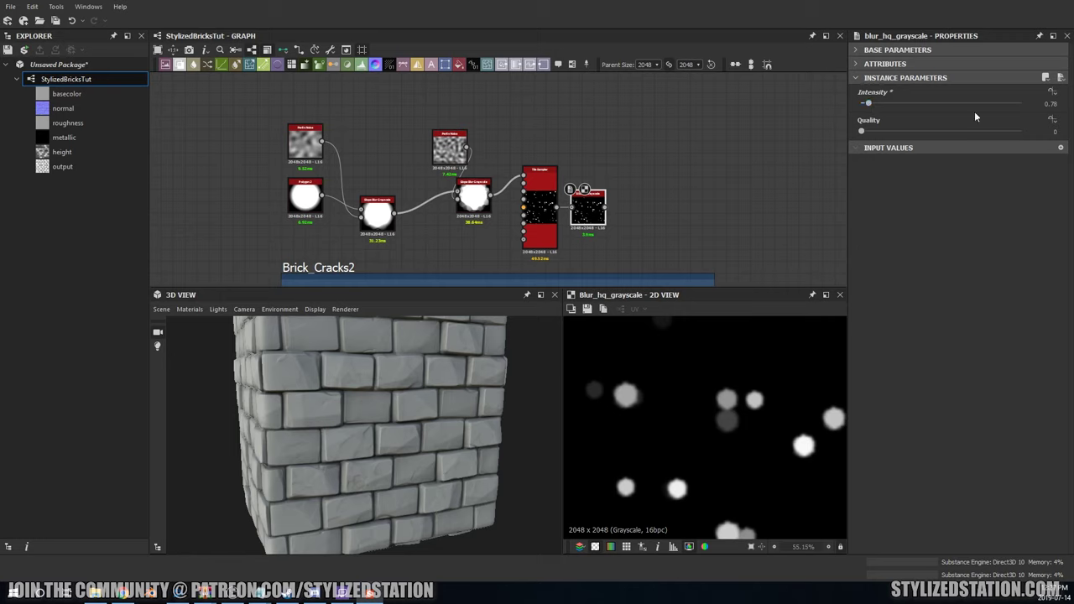
{"action": "double_click", "coordinate": [539, 206]}
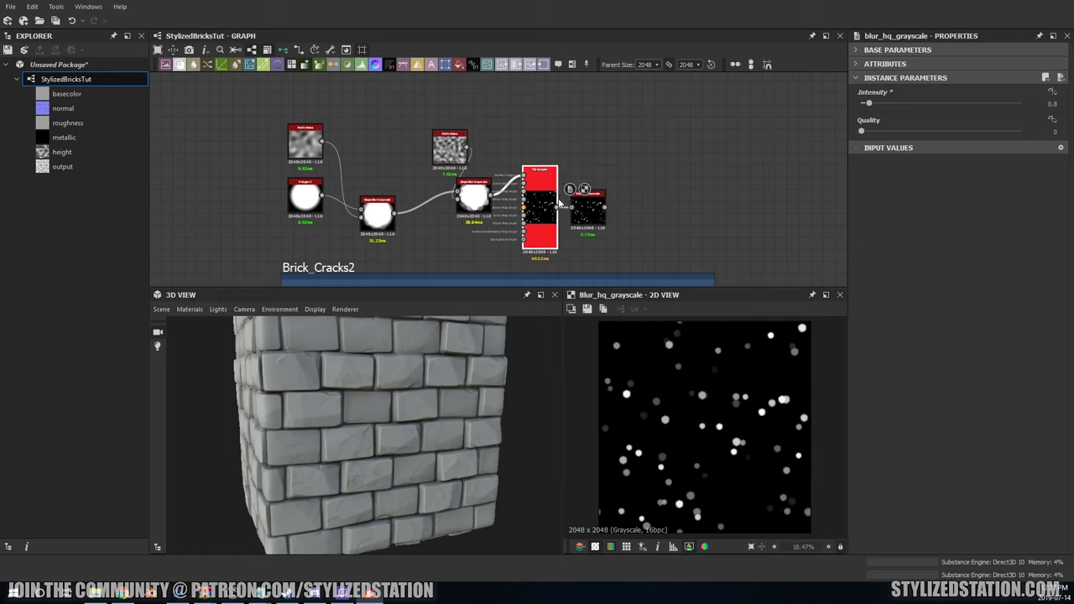
{"action": "scroll", "coordinate": [929, 363], "scroll_direction": "down", "scroll_amount": 10}
{"action": "left_click_drag", "start_coordinate": [972, 421], "coordinate": [995, 424]}
{"action": "scroll", "coordinate": [587, 210], "scroll_direction": "down", "scroll_amount": 3}
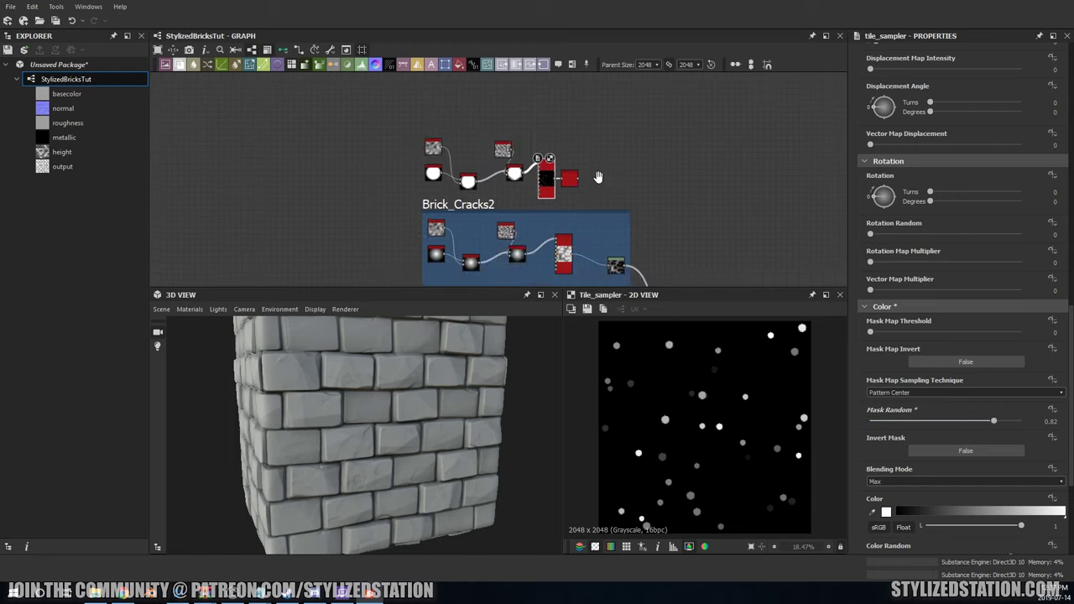
{"action": "middle_click_drag", "start_coordinate": [613, 212], "coordinate": [482, 114]}
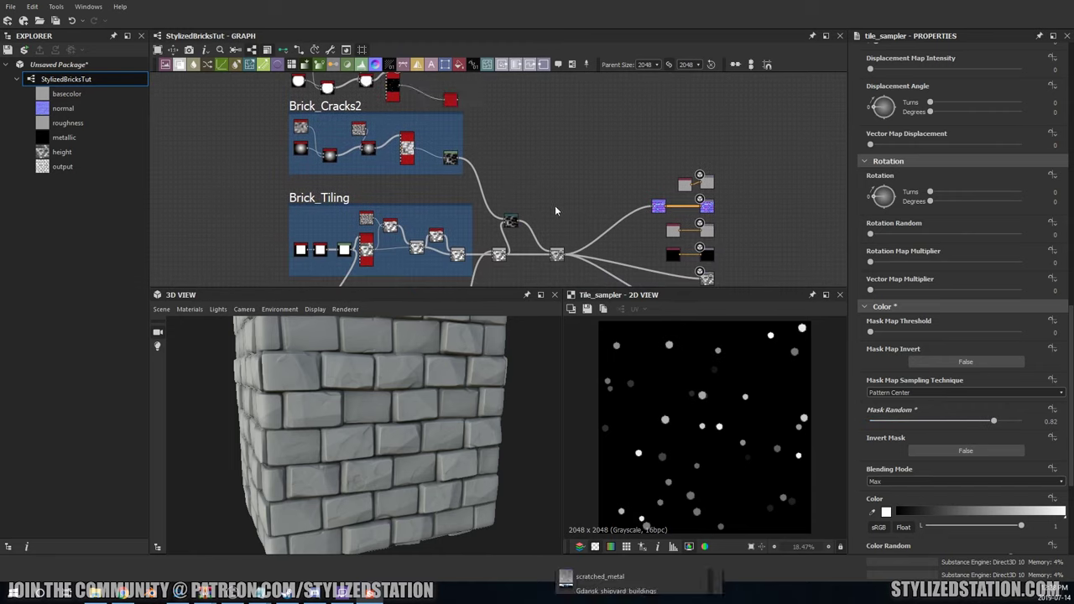
Step: Add a Directional Warp node after the blurred dot mask
{"action": "key", "text": "ctrl+v"}
{"action": "scroll", "coordinate": [444, 104], "scroll_direction": "up", "scroll_amount": 3}
{"action": "scroll", "coordinate": [518, 191], "scroll_direction": "down", "scroll_amount": 2}
{"action": "scroll", "coordinate": [517, 192], "scroll_direction": "up", "scroll_amount": 4}
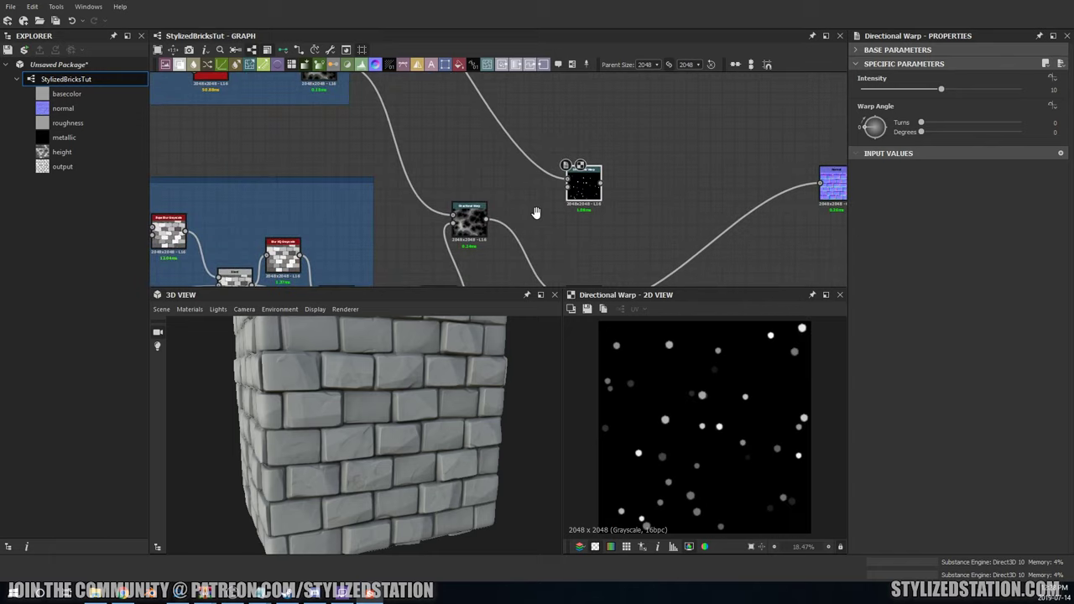
{"action": "middle_click_drag", "start_coordinate": [536, 211], "coordinate": [447, 131]}
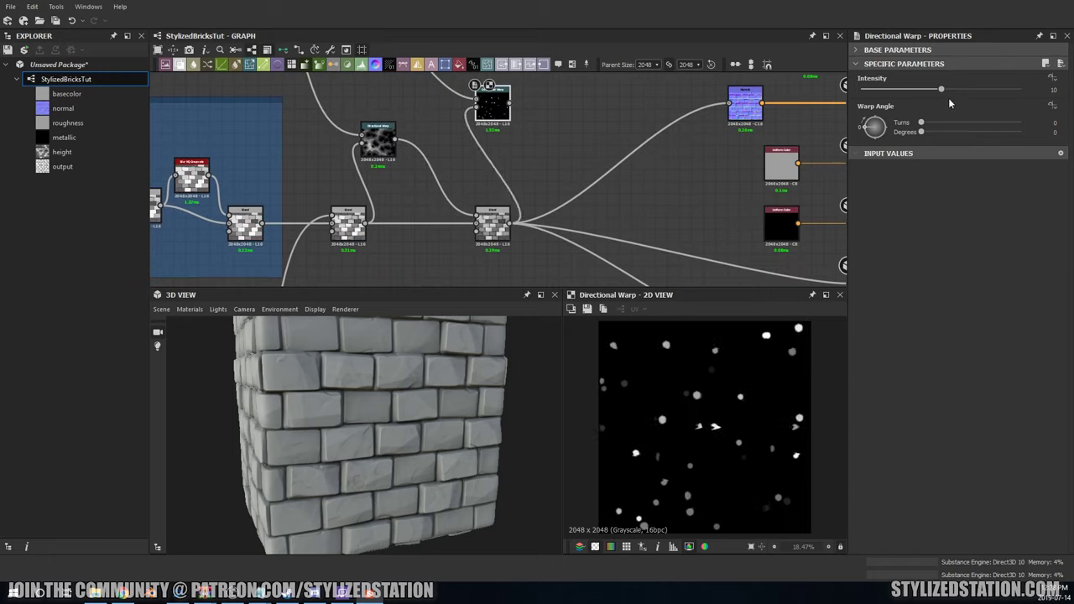
{"action": "double_click", "coordinate": [1054, 89]}
Step: Paste a Blend node and reroute the downstream output links through it
{"action": "key", "text": "ctrl+v"}
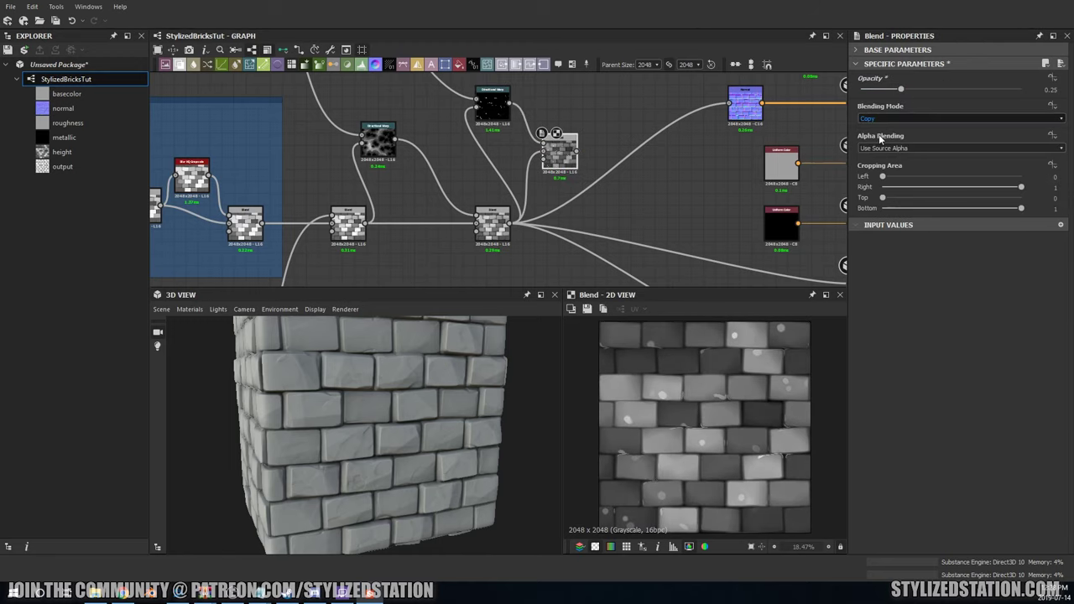
{"action": "left_click_drag", "start_coordinate": [511, 222], "coordinate": [578, 152], "text": "shift"}
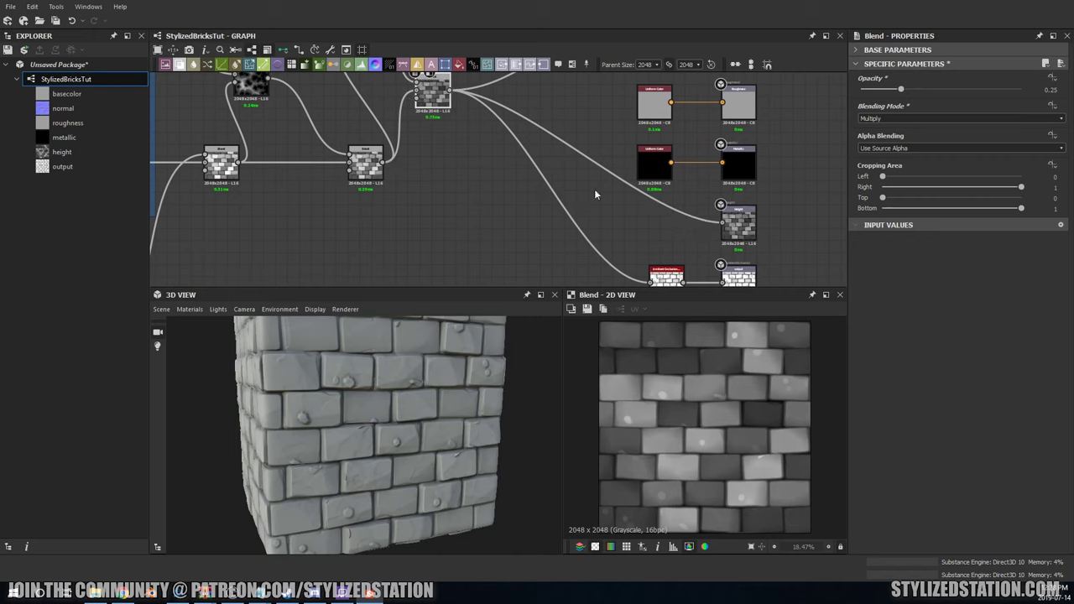
{"action": "scroll", "coordinate": [875, 118], "scroll_direction": "up", "scroll_amount": 1}
{"action": "double_click", "coordinate": [363, 103]}
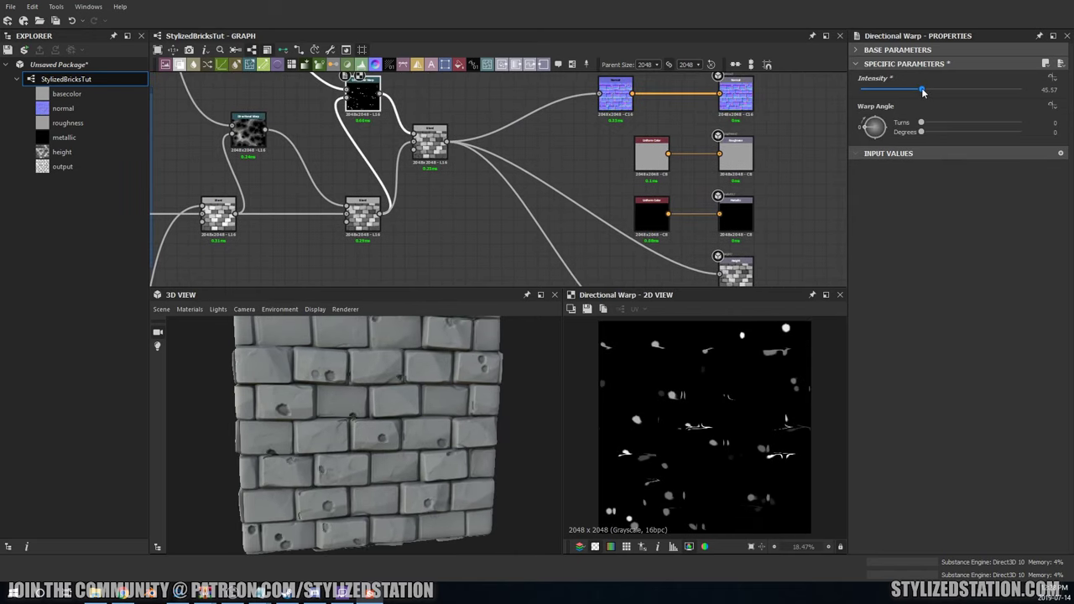
{"action": "middle_click_drag", "start_coordinate": [503, 168], "coordinate": [506, 271]}
{"action": "double_click", "coordinate": [414, 103]}
{"action": "middle_click_drag", "start_coordinate": [672, 168], "coordinate": [714, 242]}
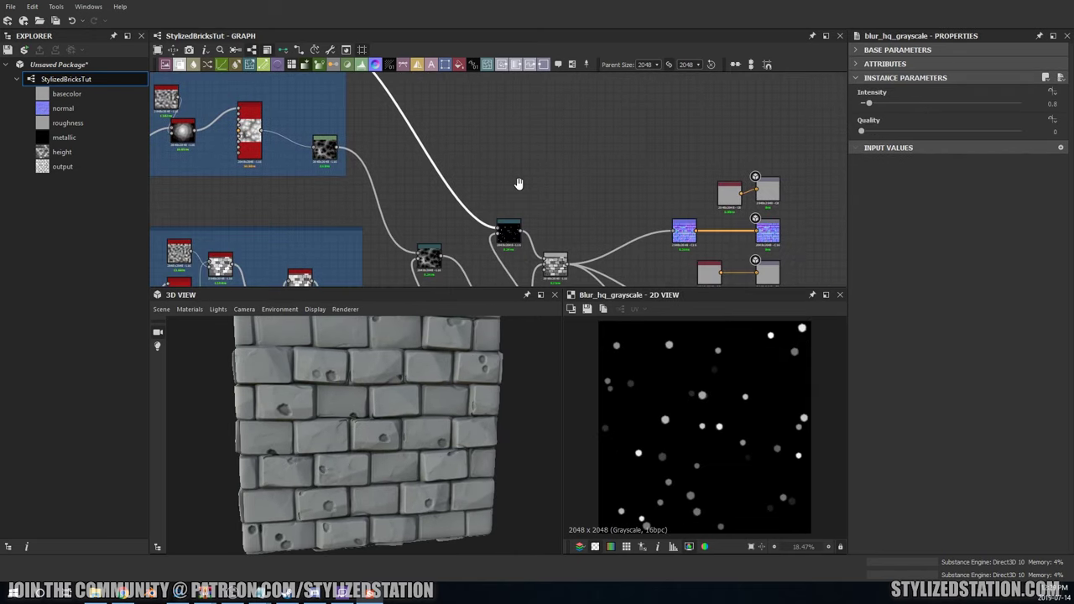
Step: Raise the dot blur slightly and set the Directional Warp intensity to 27.27
{"action": "mouse_move", "coordinate": [869, 103]}
{"action": "left_mouse_down"}
{"action": "mouse_move", "coordinate": [888, 104]}
{"action": "mouse_move", "coordinate": [870, 109]}
{"action": "left_mouse_up"}
{"action": "scroll", "coordinate": [285, 409], "scroll_direction": "up", "scroll_amount": 5}
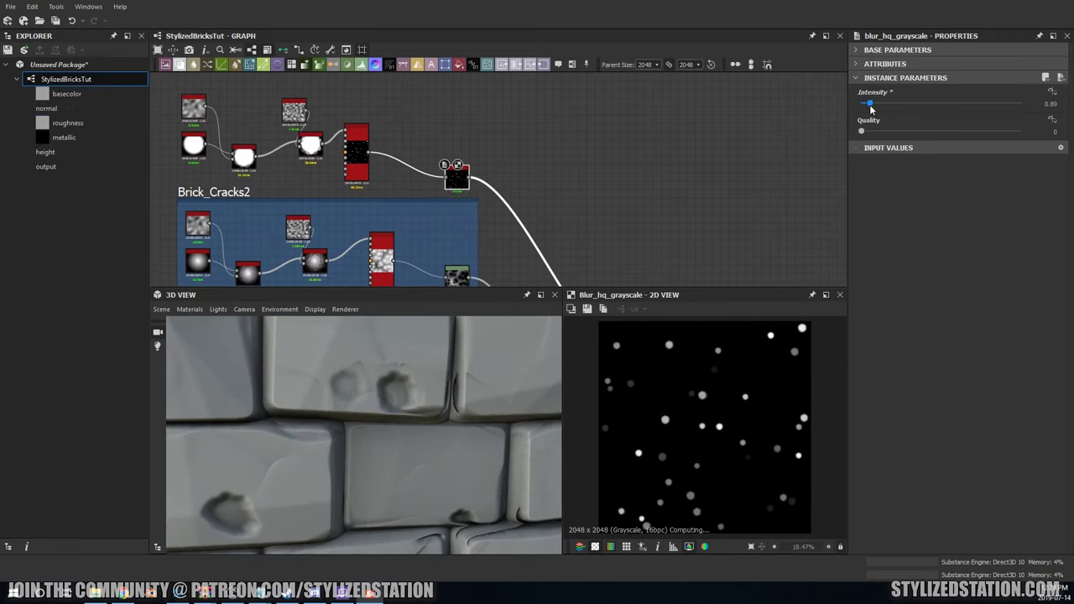
{"action": "middle_click_drag", "start_coordinate": [461, 183], "coordinate": [377, 109]}
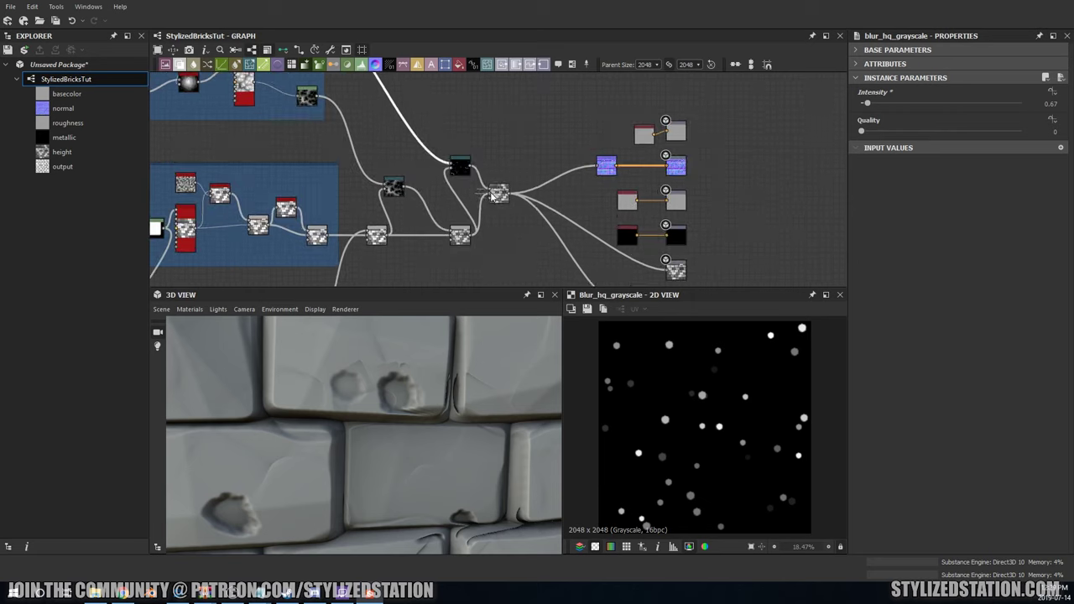
{"action": "left_click", "coordinate": [459, 165]}
{"action": "left_click_drag", "start_coordinate": [861, 88], "coordinate": [909, 104]}
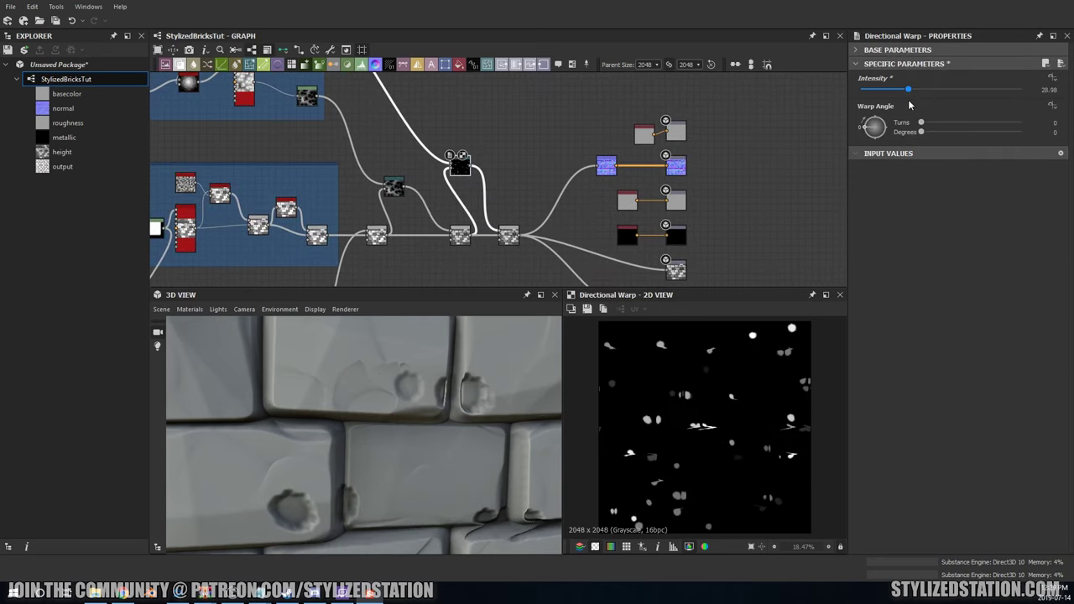
{"action": "left_click_drag", "start_coordinate": [909, 104], "coordinate": [906, 104]}
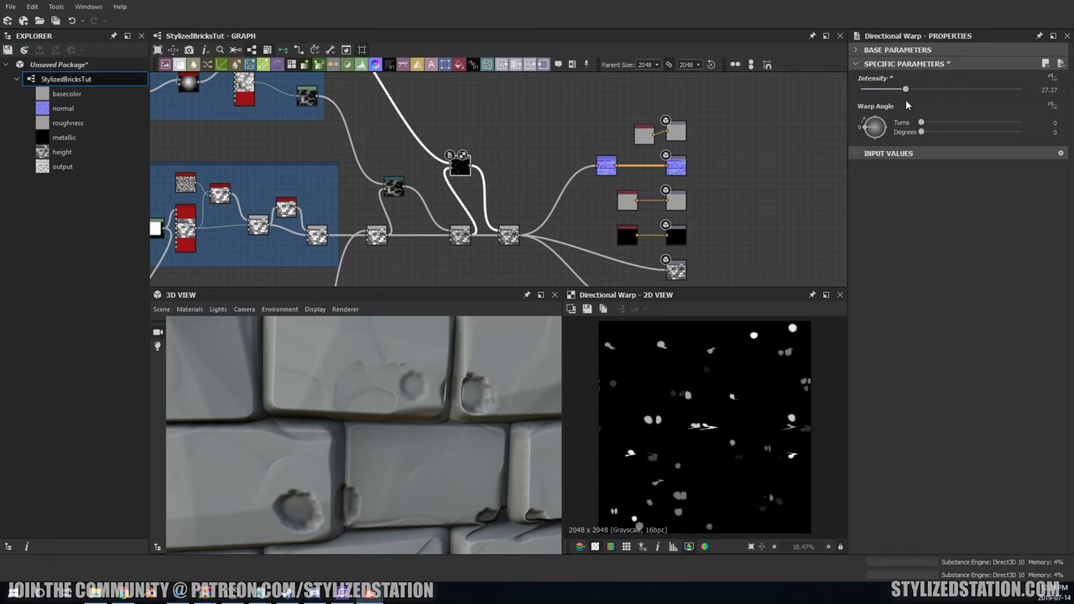
Step: Shift the output nodes further right to make room in the graph
{"action": "scroll", "coordinate": [476, 203], "scroll_direction": "down", "scroll_amount": 3}
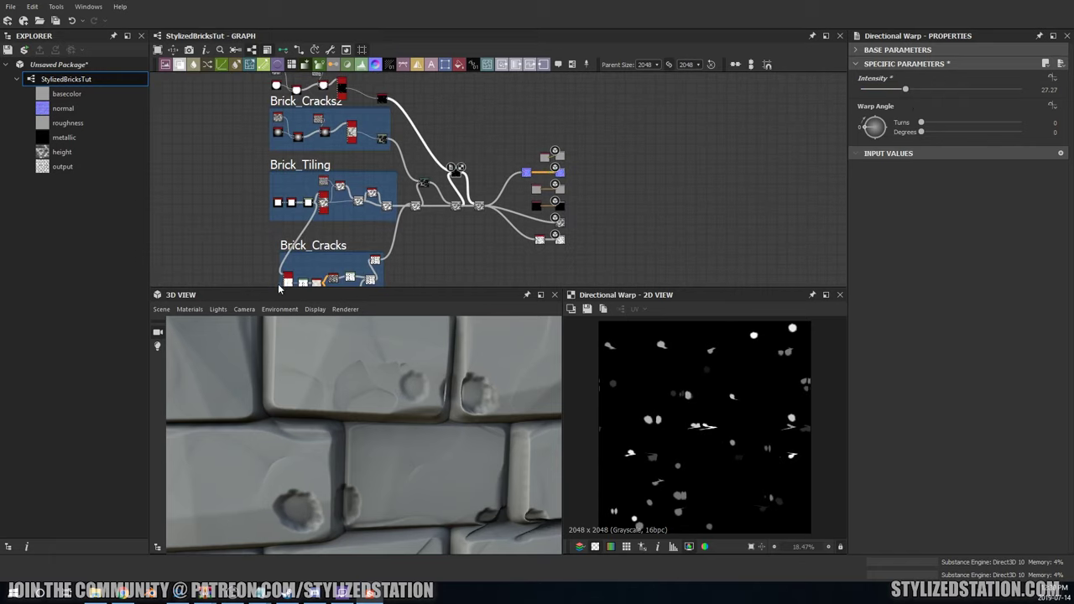
{"action": "scroll", "coordinate": [409, 425], "scroll_direction": "down", "scroll_amount": 5}
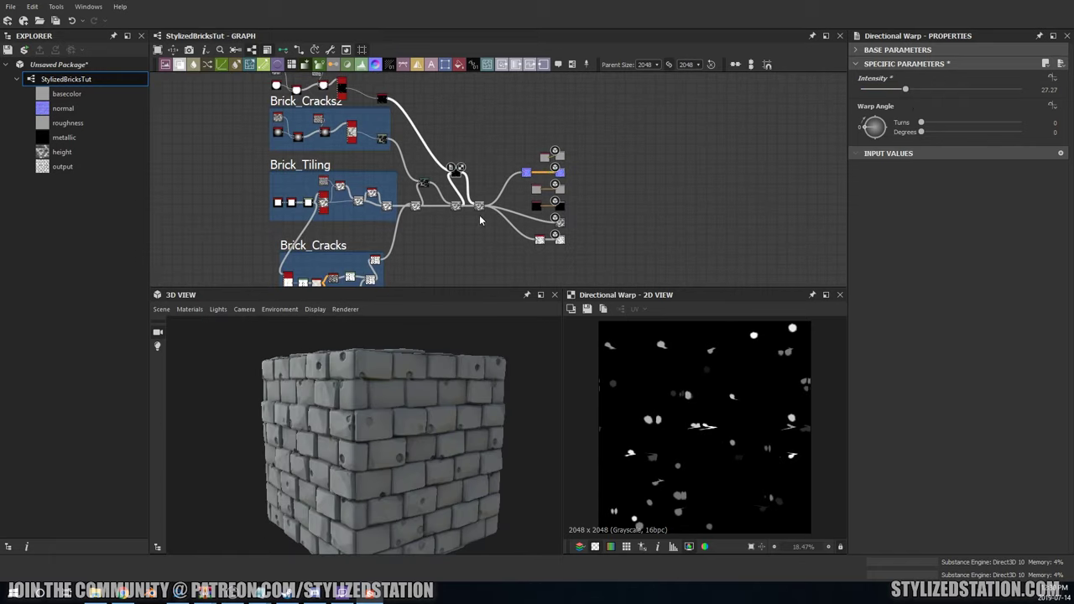
{"action": "left_click_drag", "start_coordinate": [579, 142], "coordinate": [521, 247]}
{"action": "left_click_drag", "start_coordinate": [560, 205], "coordinate": [590, 206]}
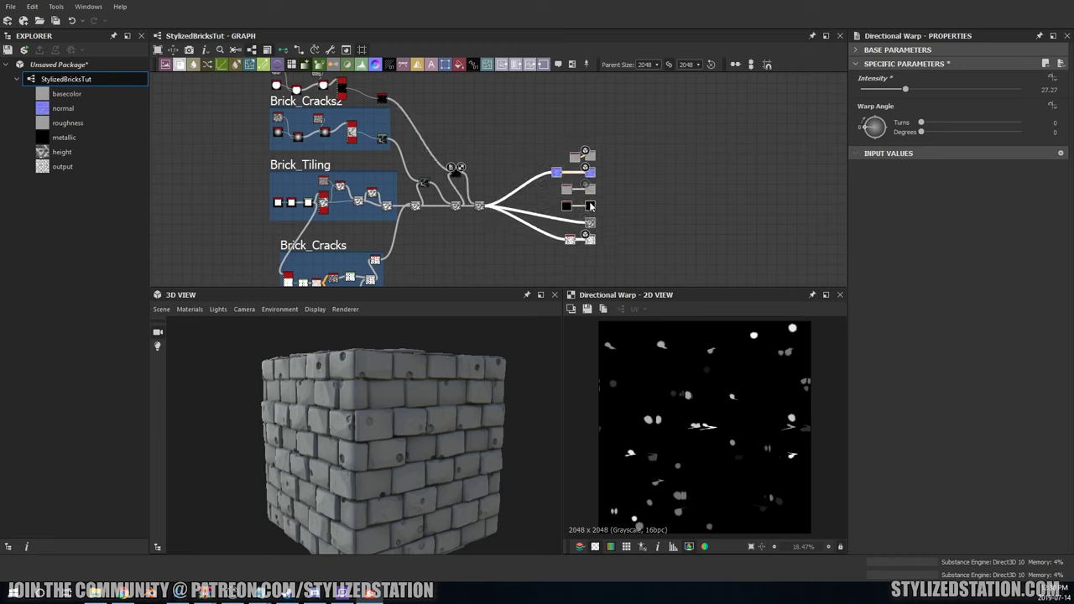
{"action": "scroll", "coordinate": [502, 216], "scroll_direction": "up", "scroll_amount": 3}
Step: Add a Levels node feeding the outputs and adjust its midtones
{"action": "key", "text": "ctrl+l"}
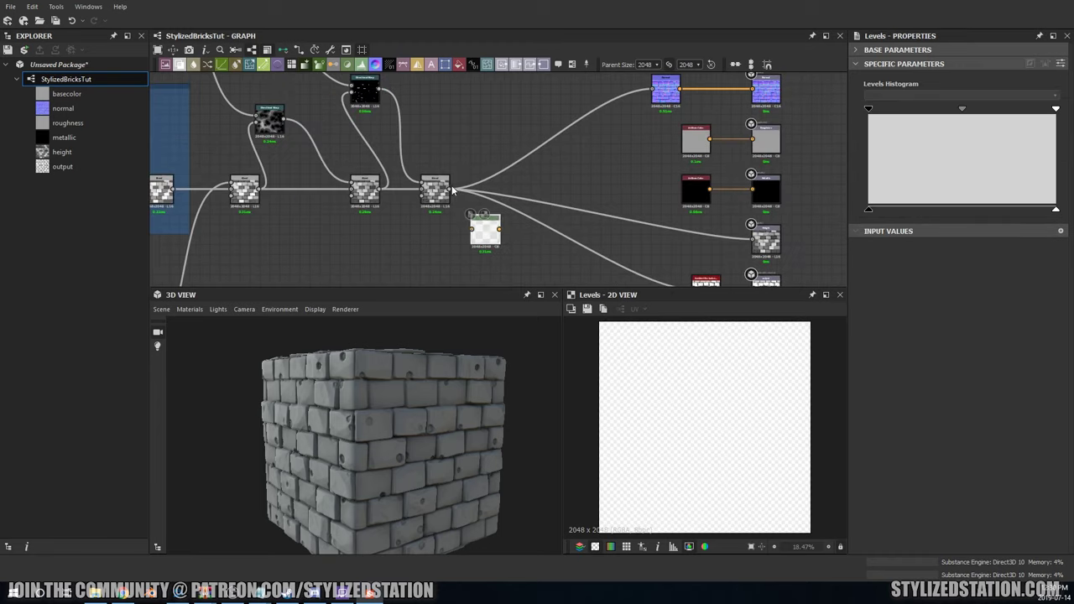
{"action": "left_click_drag", "start_coordinate": [450, 190], "coordinate": [502, 227], "text": "shift"}
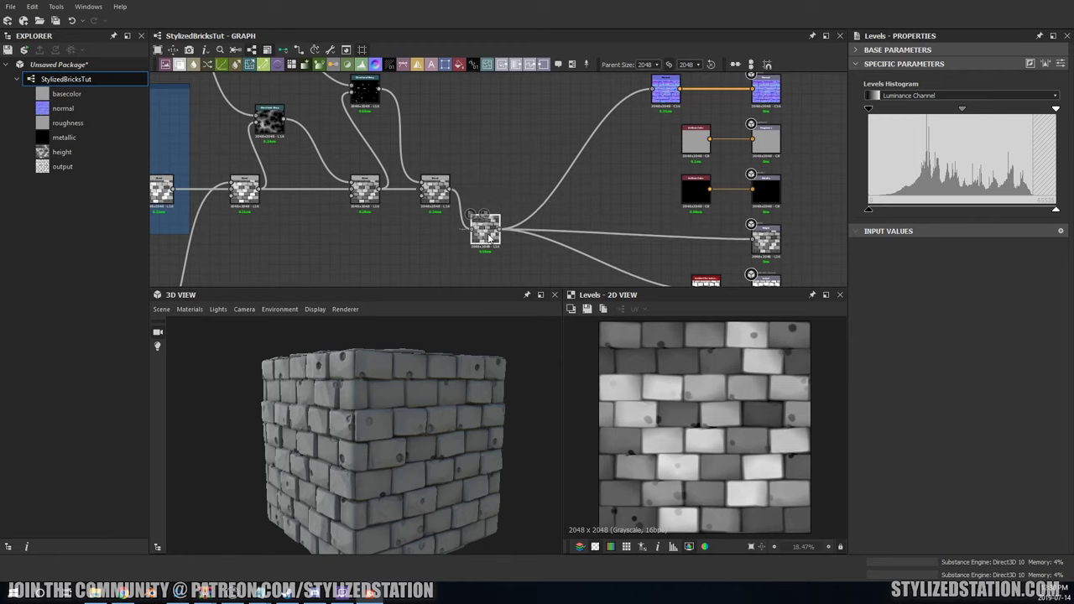
{"action": "left_click_drag", "start_coordinate": [962, 108], "coordinate": [955, 109]}
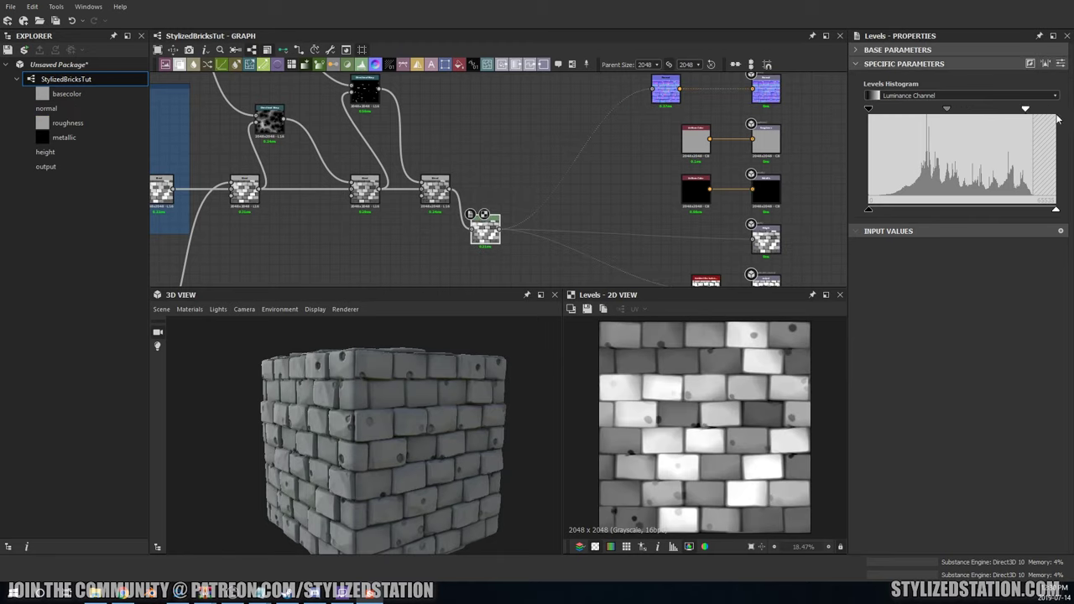
Step: Lower the dot tile sampler's Color Random to 0.89
{"action": "middle_click_drag", "start_coordinate": [420, 101], "coordinate": [534, 273]}
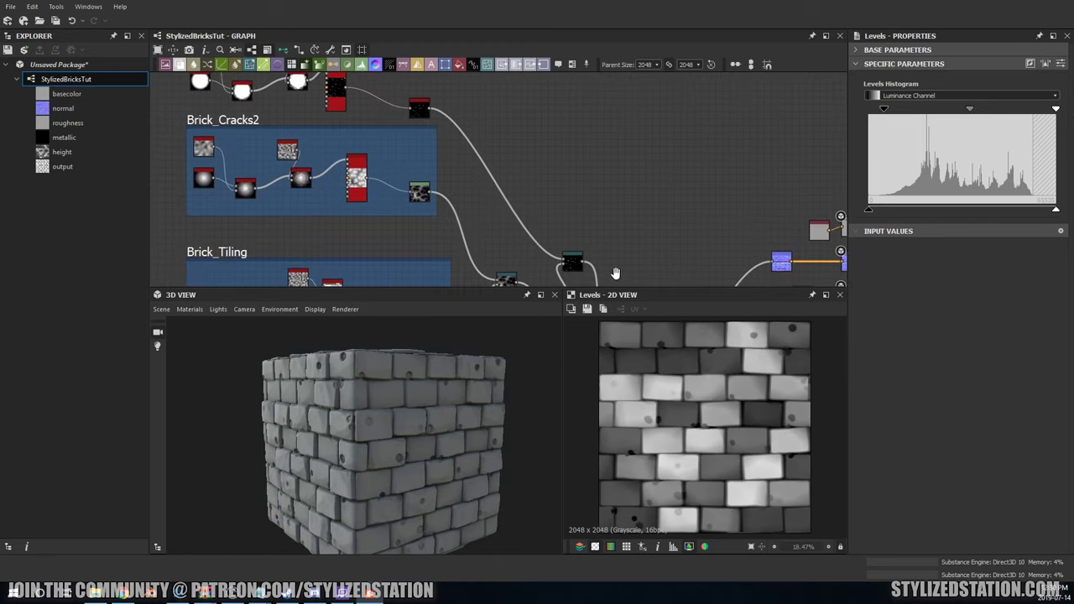
{"action": "double_click", "coordinate": [417, 107]}
{"action": "left_click", "coordinate": [334, 91]}
{"action": "scroll", "coordinate": [947, 286], "scroll_direction": "down", "scroll_amount": 5}
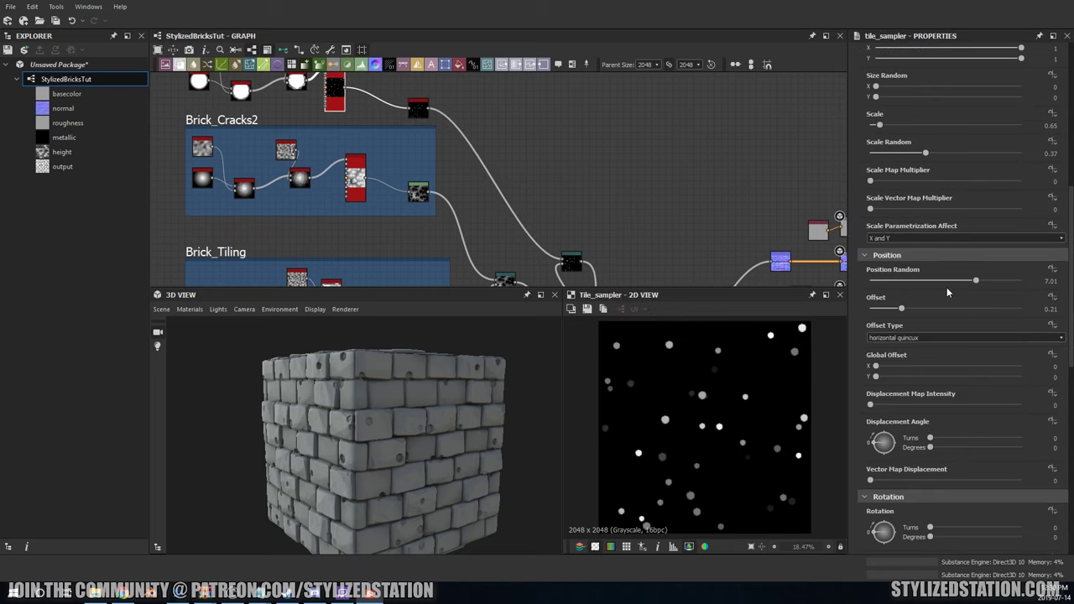
{"action": "scroll", "coordinate": [947, 287], "scroll_direction": "down", "scroll_amount": 5}
{"action": "scroll", "coordinate": [917, 358], "scroll_direction": "down", "scroll_amount": 5}
{"action": "left_click_drag", "start_coordinate": [1010, 367], "coordinate": [1004, 366]}
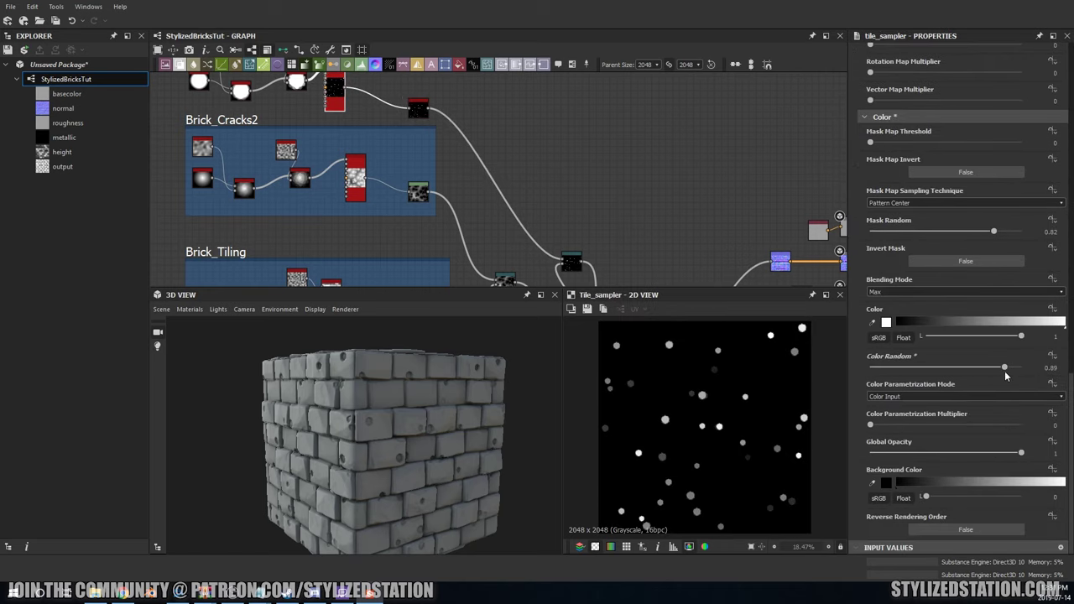
{"action": "scroll", "coordinate": [369, 428], "scroll_direction": "up", "scroll_amount": 5}
{"action": "scroll", "coordinate": [422, 201], "scroll_direction": "up", "scroll_amount": 2}
Step: Insert a Levels node after the blurred dots and shift its handles to darken them
{"action": "left_click", "coordinate": [503, 270]}
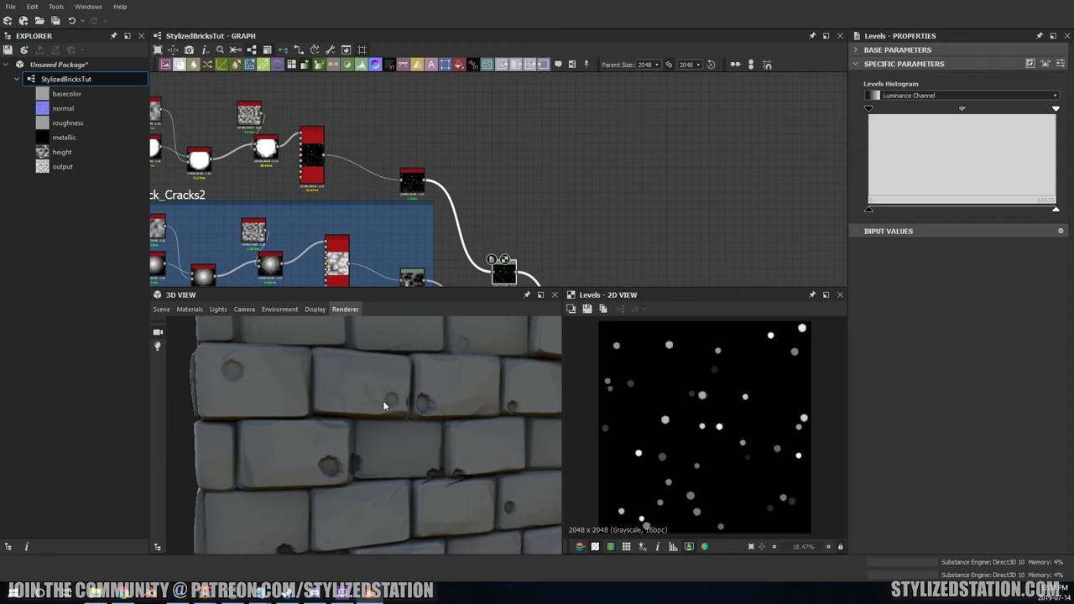
{"action": "scroll", "coordinate": [382, 424], "scroll_direction": "down", "scroll_amount": 5}
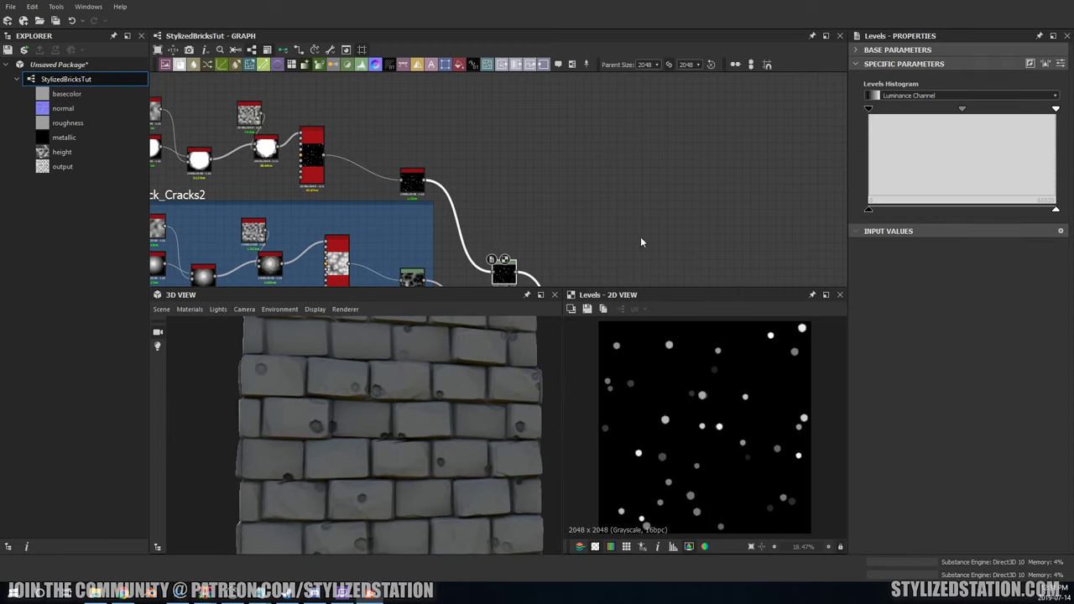
{"action": "middle_click_drag", "start_coordinate": [640, 241], "coordinate": [641, 215]}
{"action": "left_click_drag", "start_coordinate": [868, 108], "coordinate": [887, 108]}
{"action": "mouse_move", "coordinate": [1055, 108]}
{"action": "left_mouse_down"}
{"action": "mouse_move", "coordinate": [1040, 111]}
{"action": "mouse_move", "coordinate": [1055, 109]}
{"action": "left_mouse_up"}
{"action": "left_click_drag", "start_coordinate": [971, 109], "coordinate": [985, 111]}
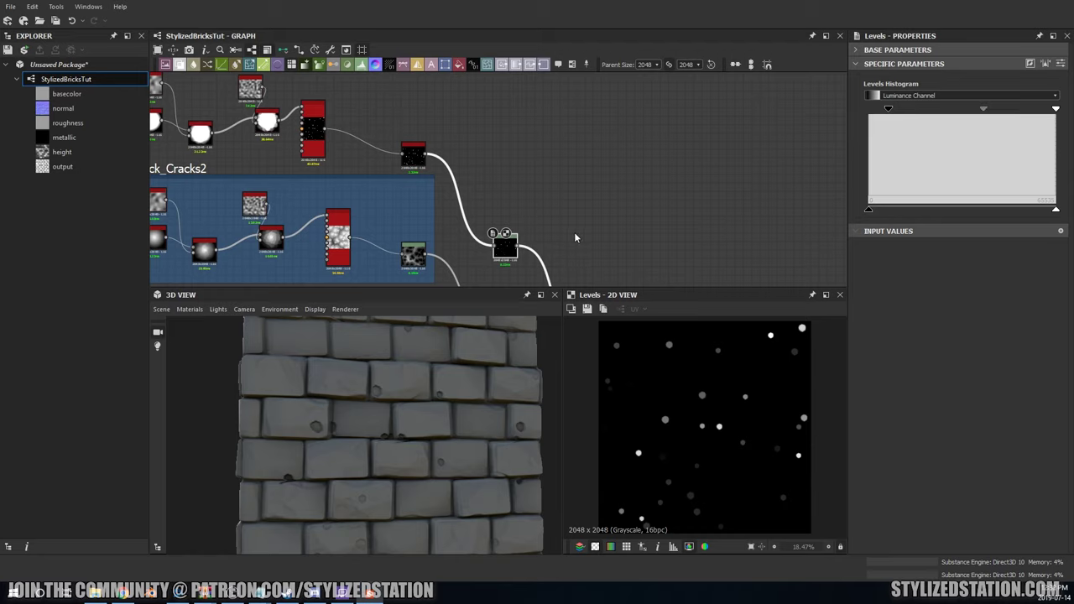
{"action": "scroll", "coordinate": [554, 230], "scroll_direction": "down", "scroll_amount": 3}
{"action": "scroll", "coordinate": [451, 232], "scroll_direction": "up", "scroll_amount": 3}
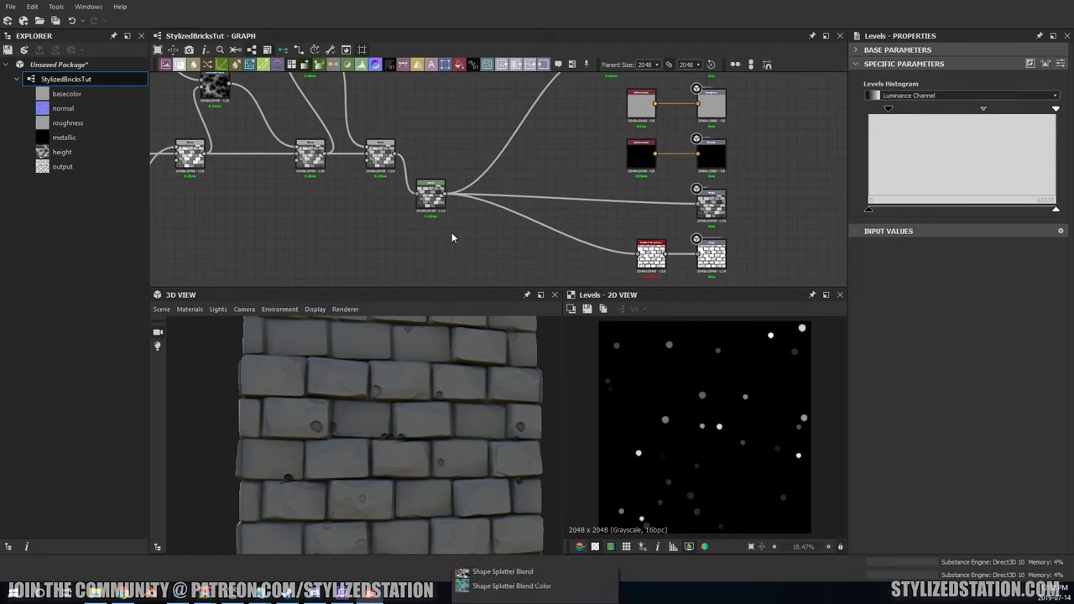
Step: Add a Blend into the height chain in Screen mode at 0.06 opacity
{"action": "key", "text": "Return"}
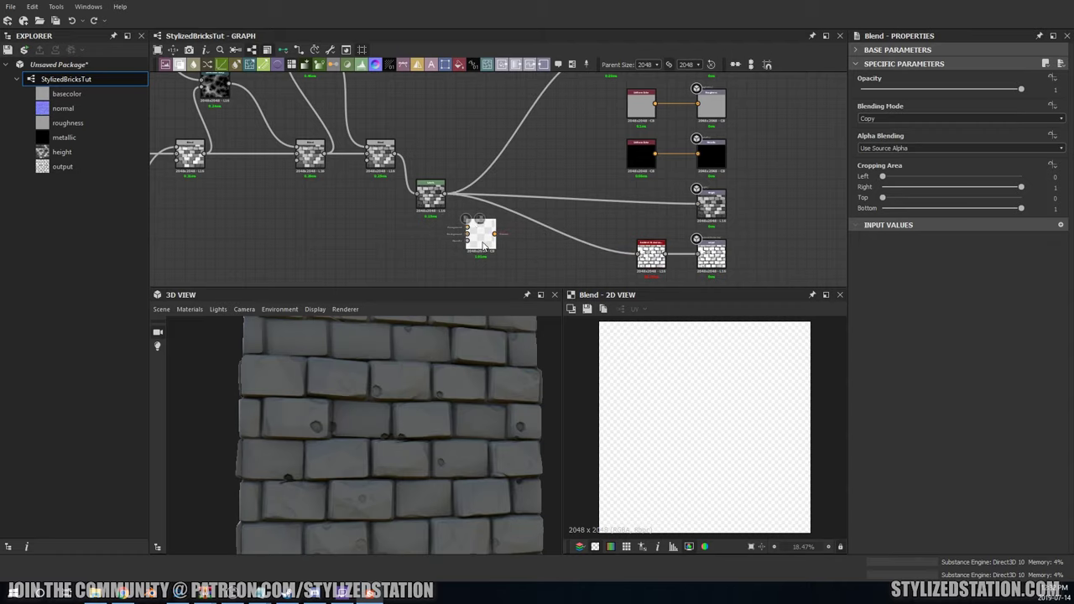
{"action": "mouse_move", "coordinate": [445, 195]}
{"action": "left_mouse_down"}
{"action": "mouse_move", "coordinate": [467, 229]}
{"action": "mouse_move", "coordinate": [495, 233]}
{"action": "mouse_move", "coordinate": [500, 186]}
{"action": "left_mouse_up"}
{"action": "left_click", "coordinate": [871, 89]}
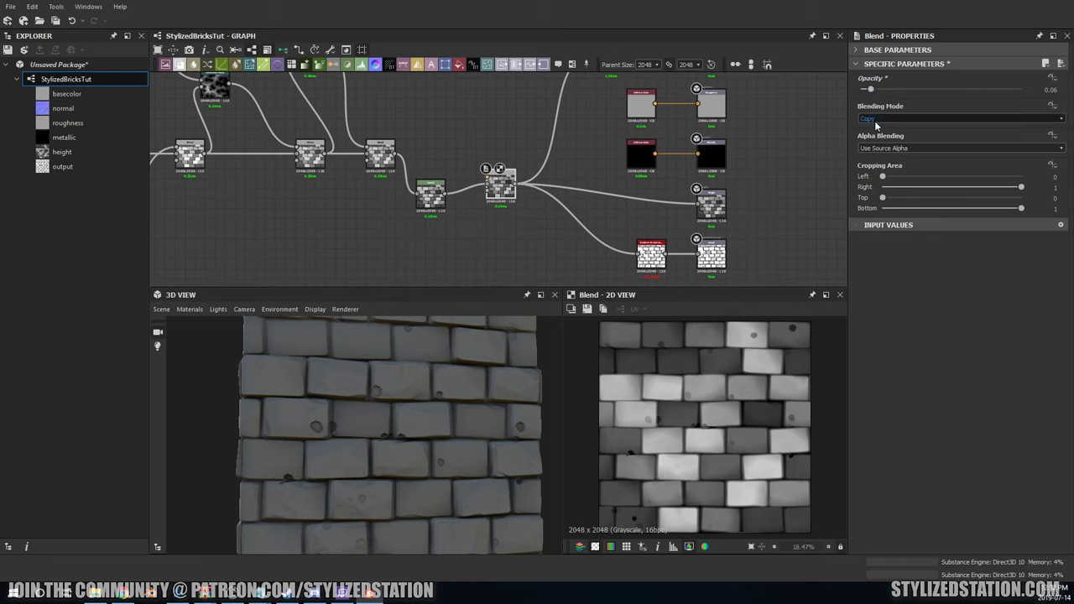
{"action": "left_click_drag", "start_coordinate": [335, 419], "coordinate": [386, 419]}
{"action": "left_click", "coordinate": [865, 89]}
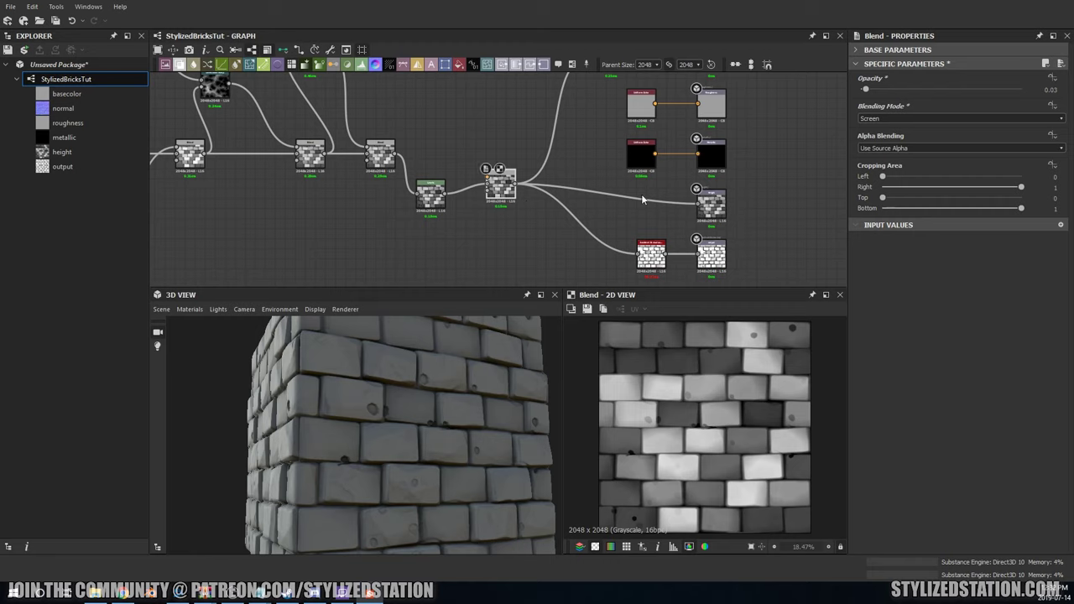
{"action": "scroll", "coordinate": [641, 193], "scroll_direction": "down", "scroll_amount": 2}
Step: Add a Curvature Smooth fed by the normal map, then a Gradient Map on the brick chain
{"action": "key", "text": "ctrl+v"}
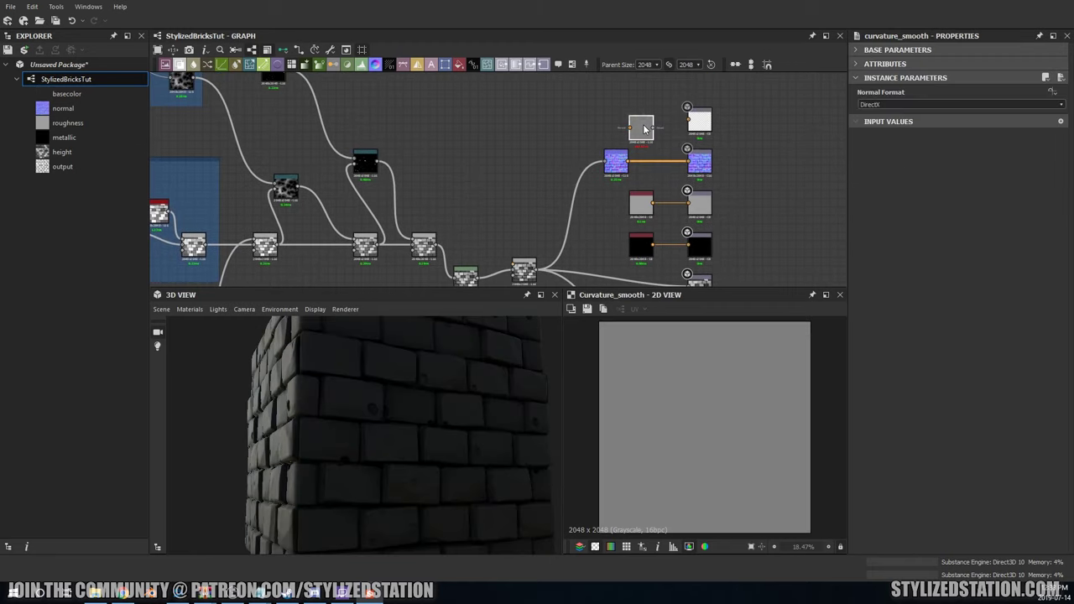
{"action": "left_click_drag", "start_coordinate": [628, 161], "coordinate": [630, 116]}
{"action": "left_click_drag", "start_coordinate": [472, 389], "coordinate": [532, 412]}
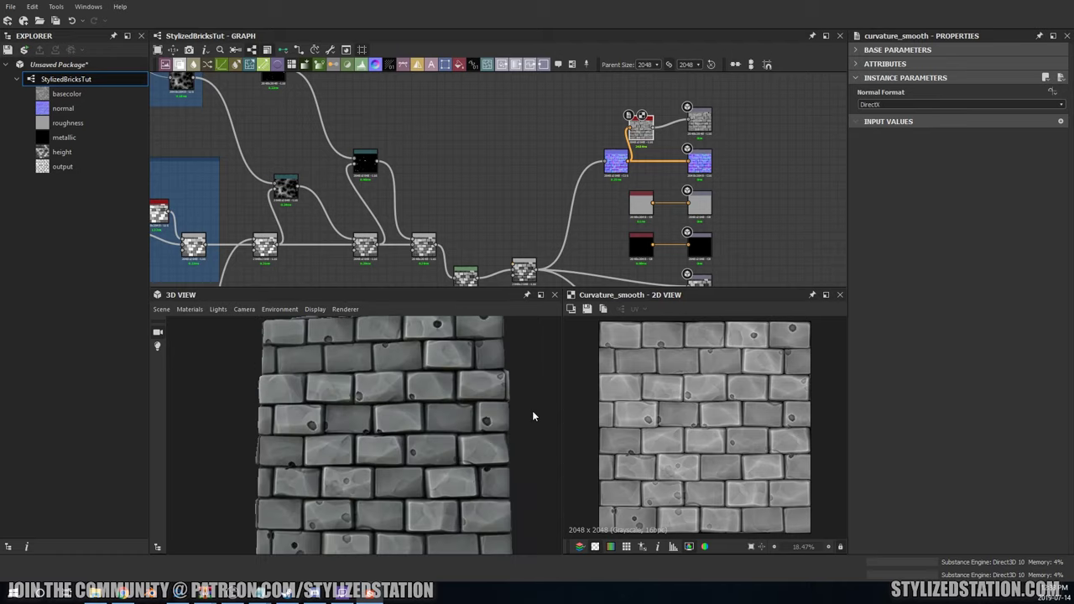
{"action": "mouse_move", "coordinate": [640, 127]}
{"action": "left_mouse_down"}
{"action": "mouse_move", "coordinate": [657, 121]}
{"action": "mouse_move", "coordinate": [610, 123]}
{"action": "left_mouse_up"}
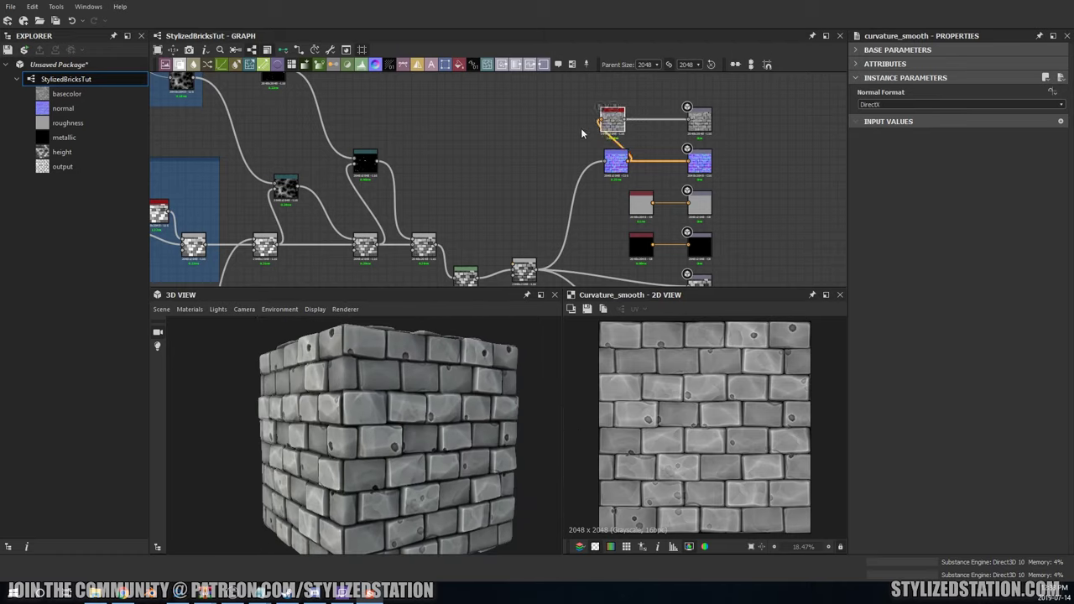
{"action": "scroll", "coordinate": [581, 128], "scroll_direction": "down", "scroll_amount": 1}
{"action": "left_click_drag", "start_coordinate": [541, 256], "coordinate": [537, 195]}
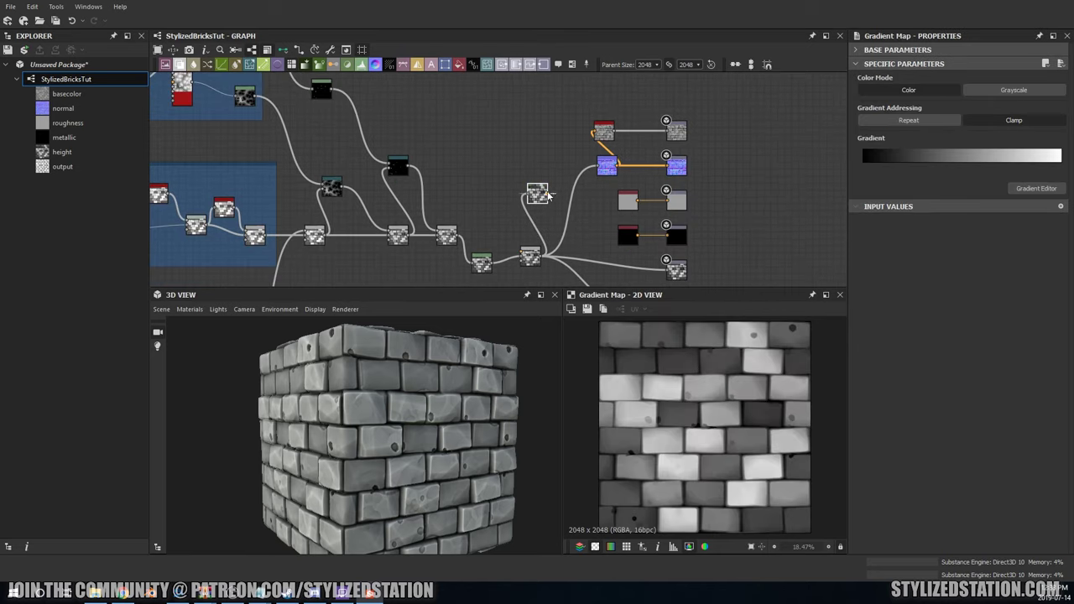
Step: Sample light-to-dark blue shades into the Gradient Map's gradient
{"action": "left_click_drag", "start_coordinate": [873, 163], "coordinate": [968, 167]}
{"action": "left_click_drag", "start_coordinate": [348, 270], "coordinate": [266, 253]}
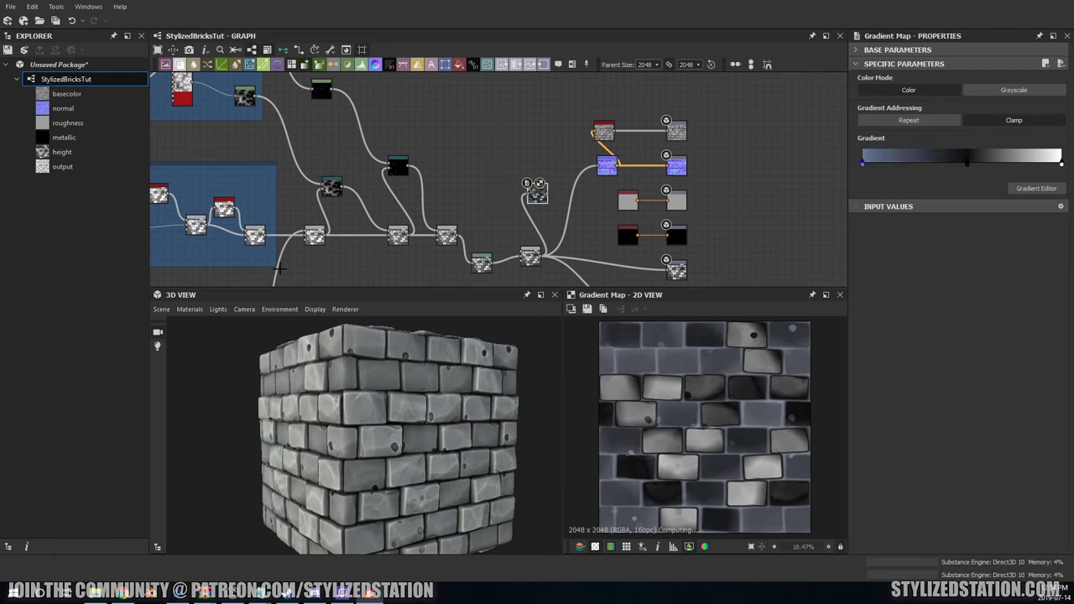
{"action": "left_click_drag", "start_coordinate": [373, 144], "coordinate": [309, 250]}
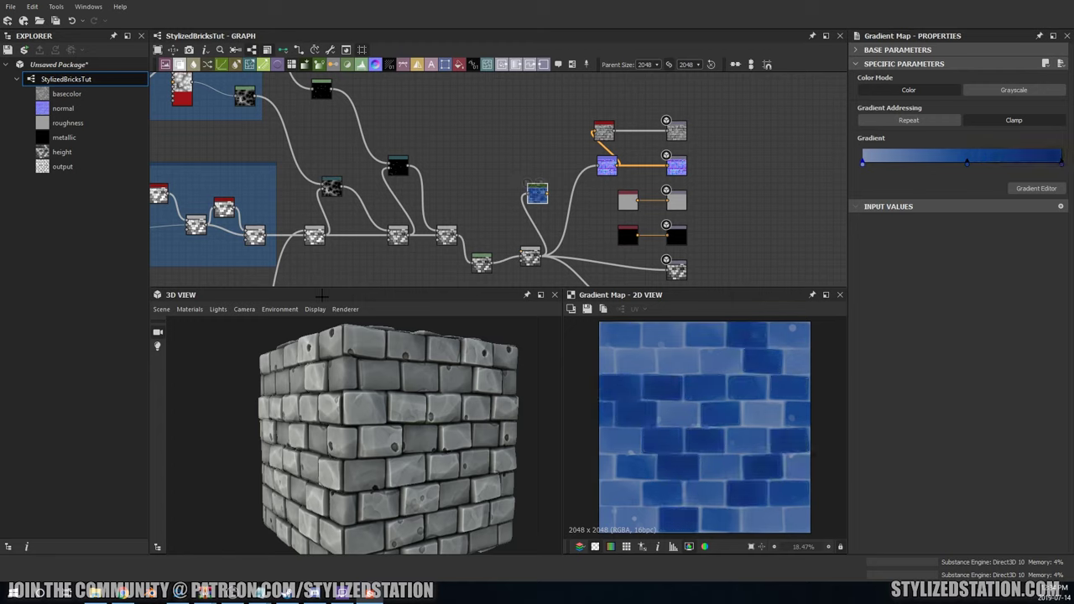
Step: Wire the blue Gradient Map between Curvature Smooth and the basecolor output
{"action": "left_click_drag", "start_coordinate": [547, 194], "coordinate": [667, 131]}
{"action": "key", "text": "ctrl+z"}
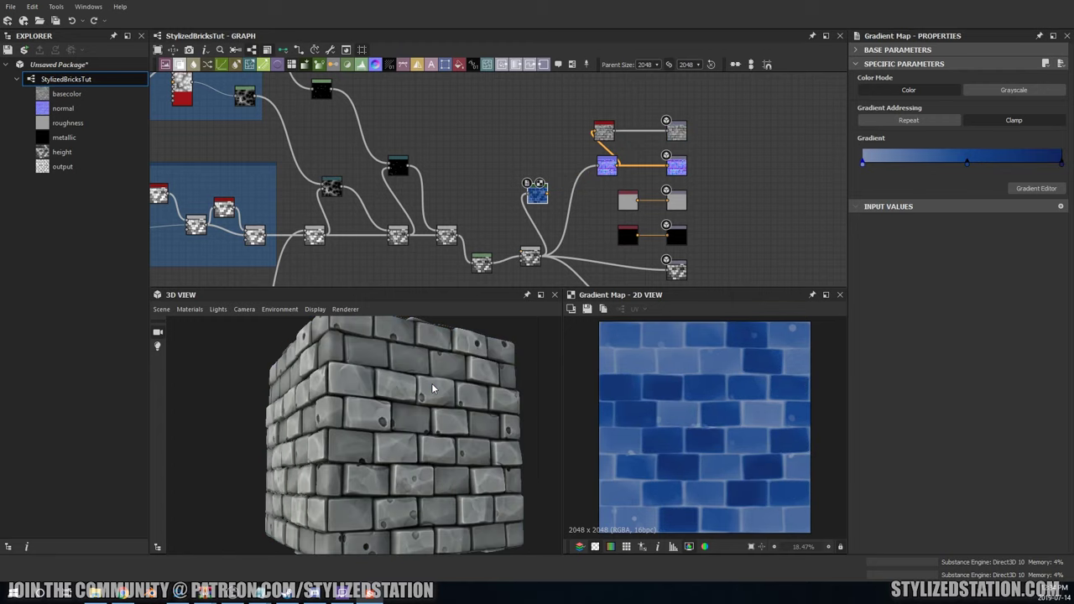
{"action": "left_click_drag", "start_coordinate": [537, 198], "coordinate": [544, 169]}
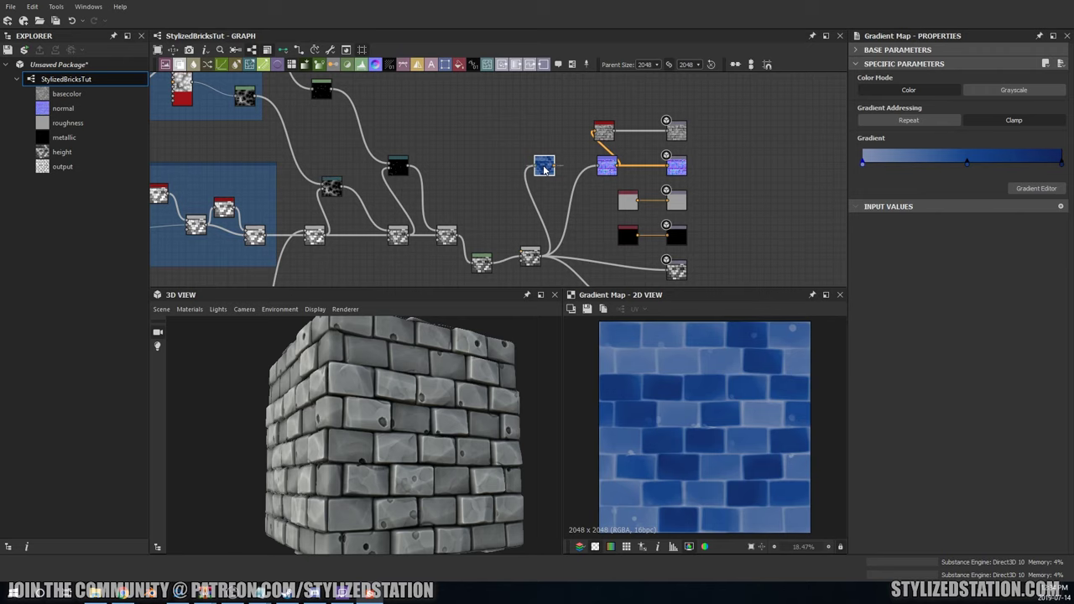
{"action": "scroll", "coordinate": [544, 169], "scroll_direction": "up", "scroll_amount": 2}
{"action": "scroll", "coordinate": [544, 170], "scroll_direction": "up", "scroll_amount": 1}
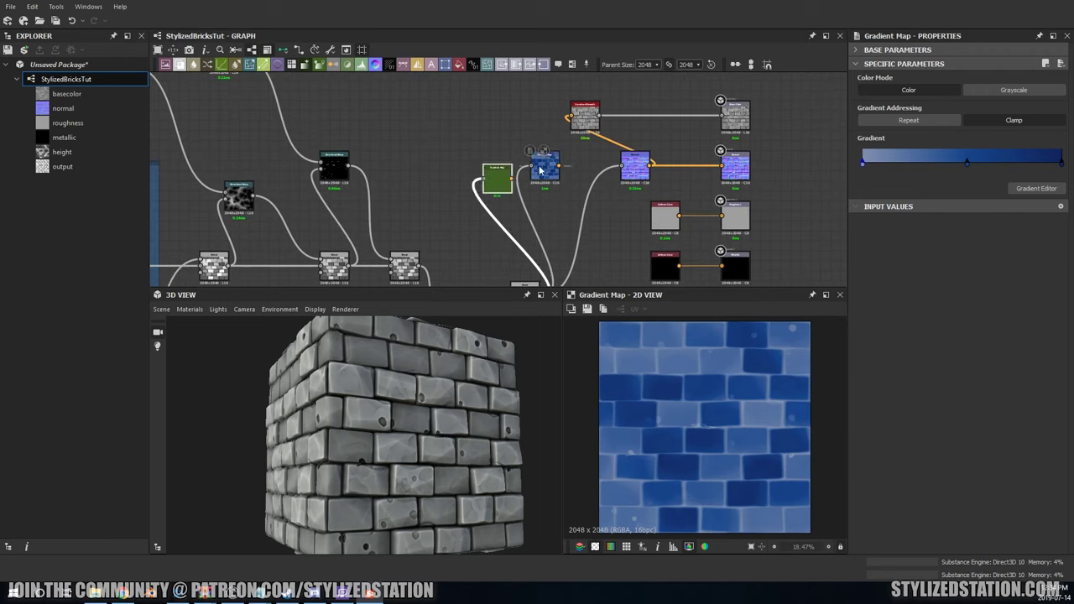
{"action": "scroll", "coordinate": [539, 170], "scroll_direction": "down", "scroll_amount": 2}
{"action": "left_click_drag", "start_coordinate": [507, 178], "coordinate": [613, 113]}
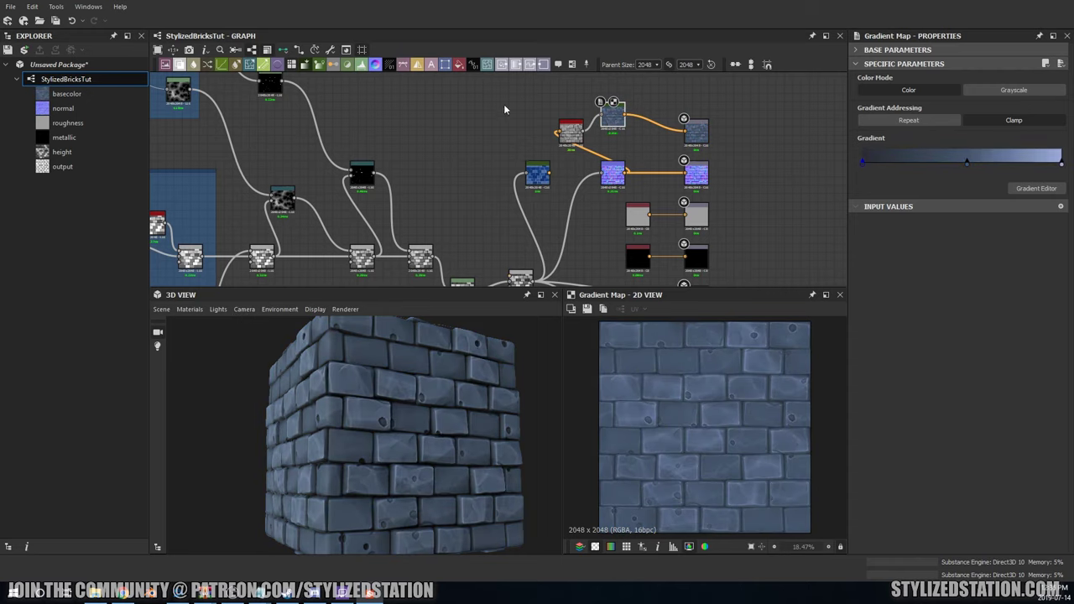
{"action": "left_click_drag", "start_coordinate": [562, 138], "coordinate": [553, 120]}
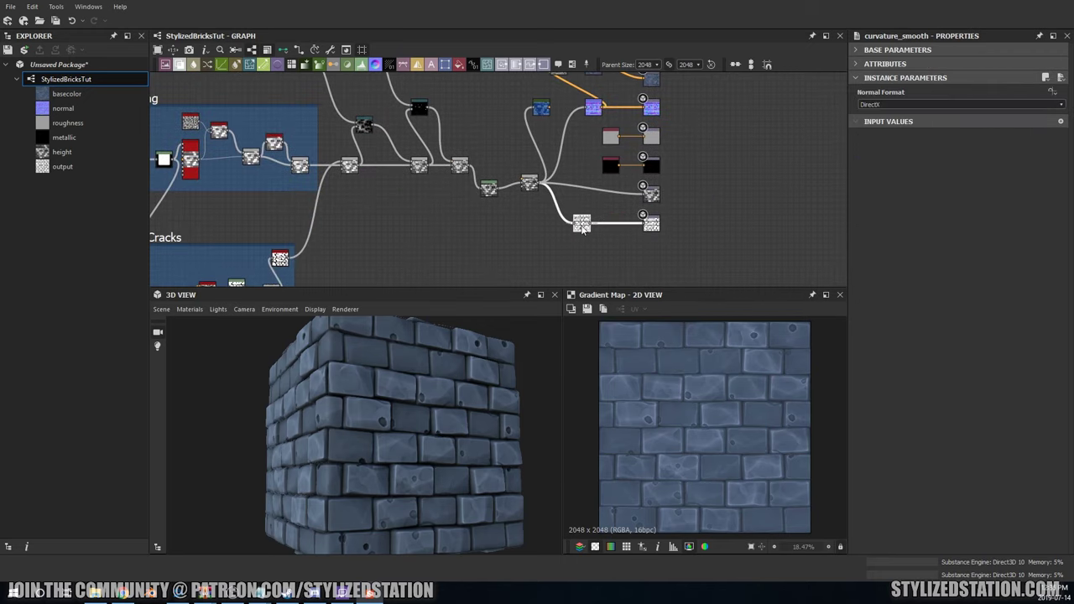
Step: Place the Levels node beside the ambient occlusion node and link the AO output into it
{"action": "left_click_drag", "start_coordinate": [574, 205], "coordinate": [583, 199]}
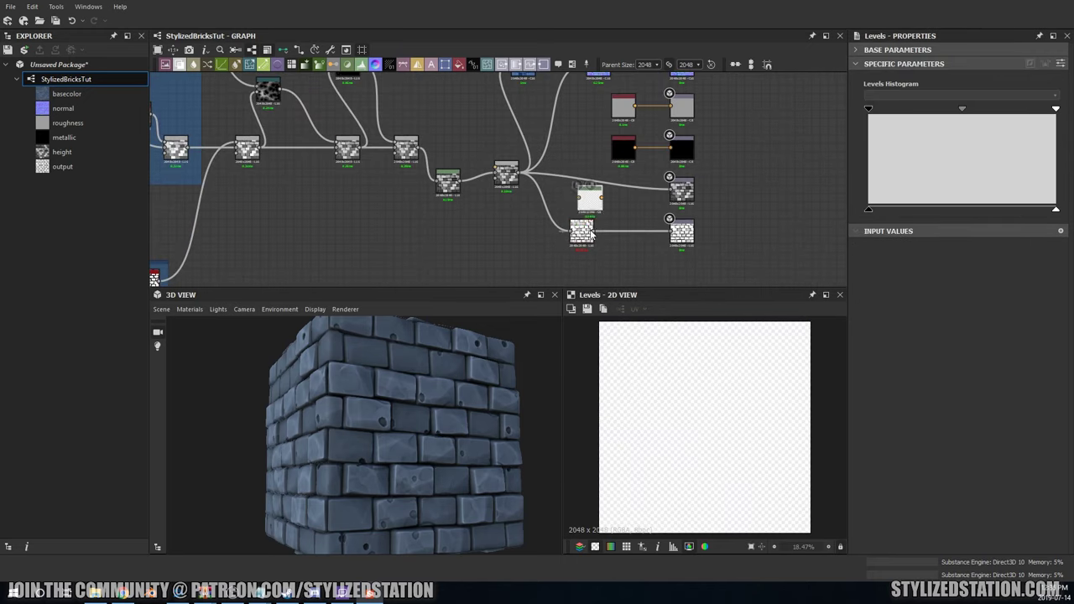
{"action": "scroll", "coordinate": [585, 204], "scroll_direction": "up", "scroll_amount": 3}
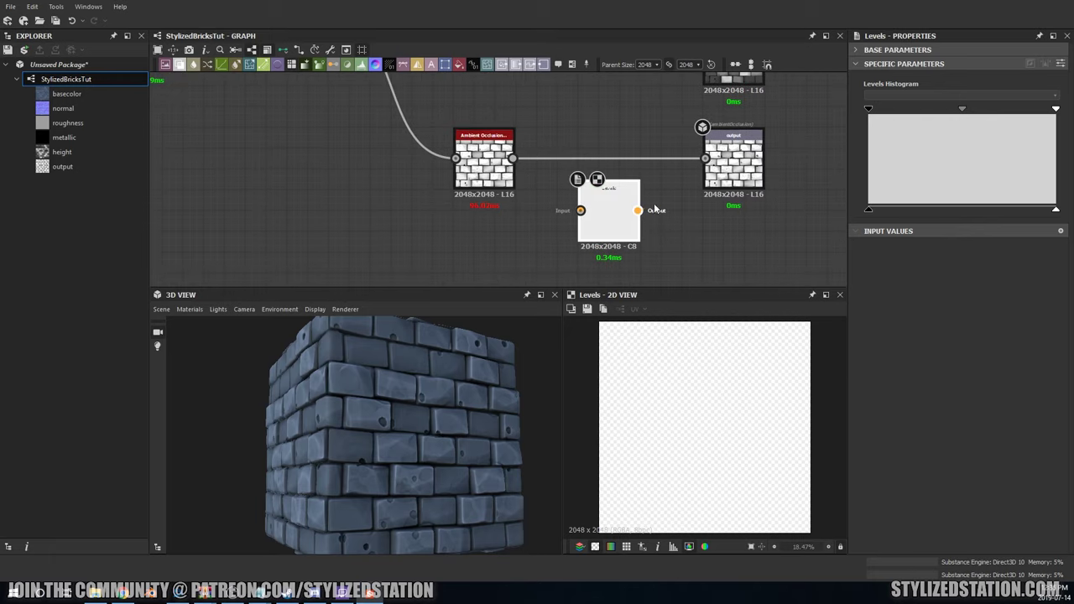
{"action": "scroll", "coordinate": [656, 209], "scroll_direction": "down", "scroll_amount": 2}
{"action": "double_click", "coordinate": [537, 178]}
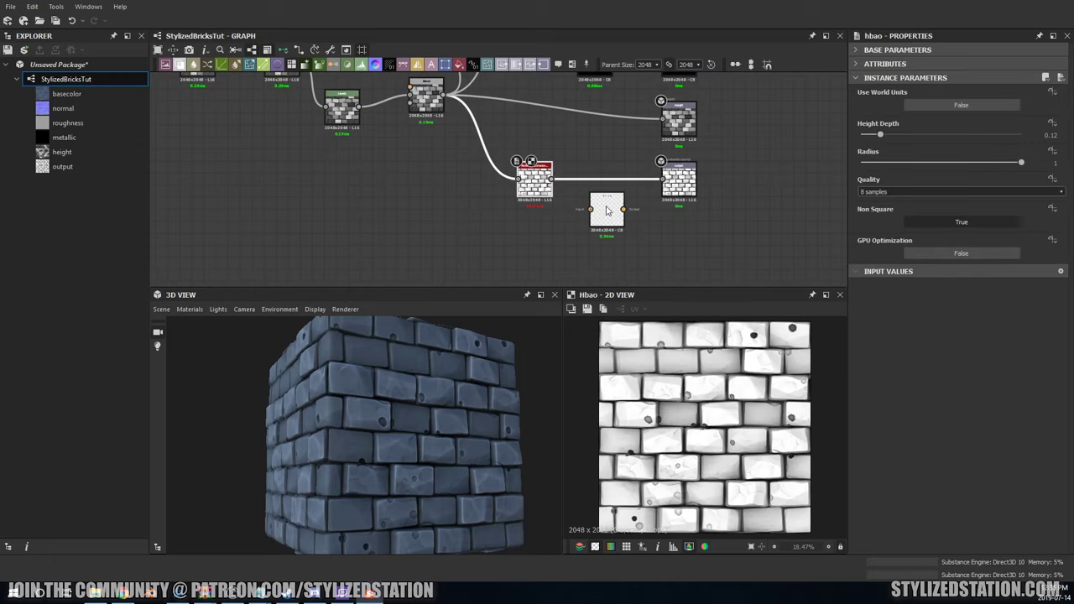
{"action": "left_click", "coordinate": [537, 178]}
{"action": "scroll", "coordinate": [563, 205], "scroll_direction": "up", "scroll_amount": 2}
{"action": "left_click_drag", "start_coordinate": [541, 154], "coordinate": [629, 217]}
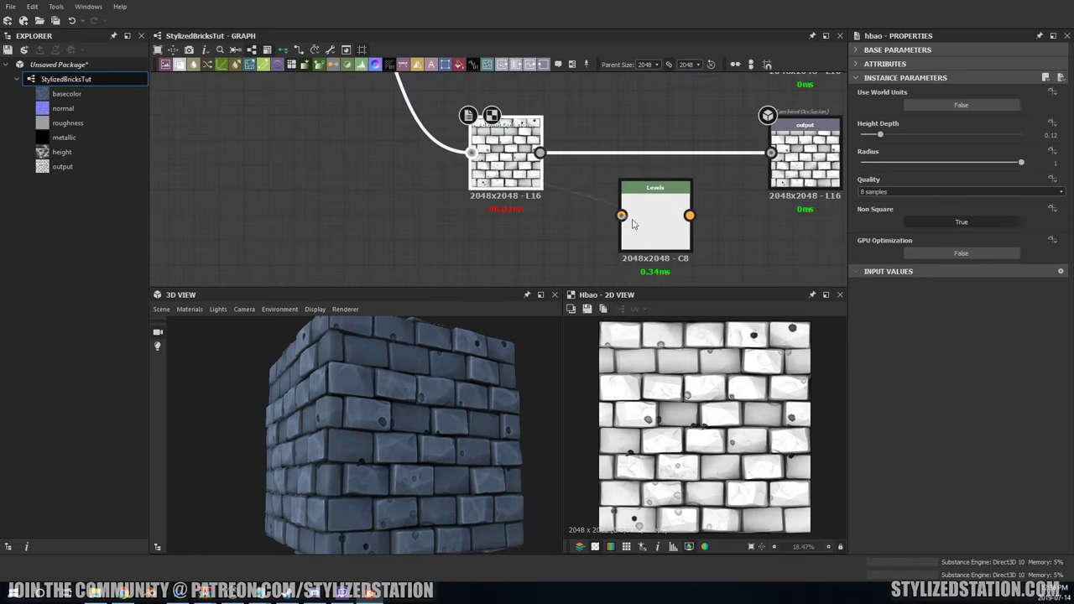
{"action": "scroll", "coordinate": [633, 224], "scroll_direction": "down", "scroll_amount": 4}
{"action": "middle_click_drag", "start_coordinate": [576, 176], "coordinate": [576, 227]}
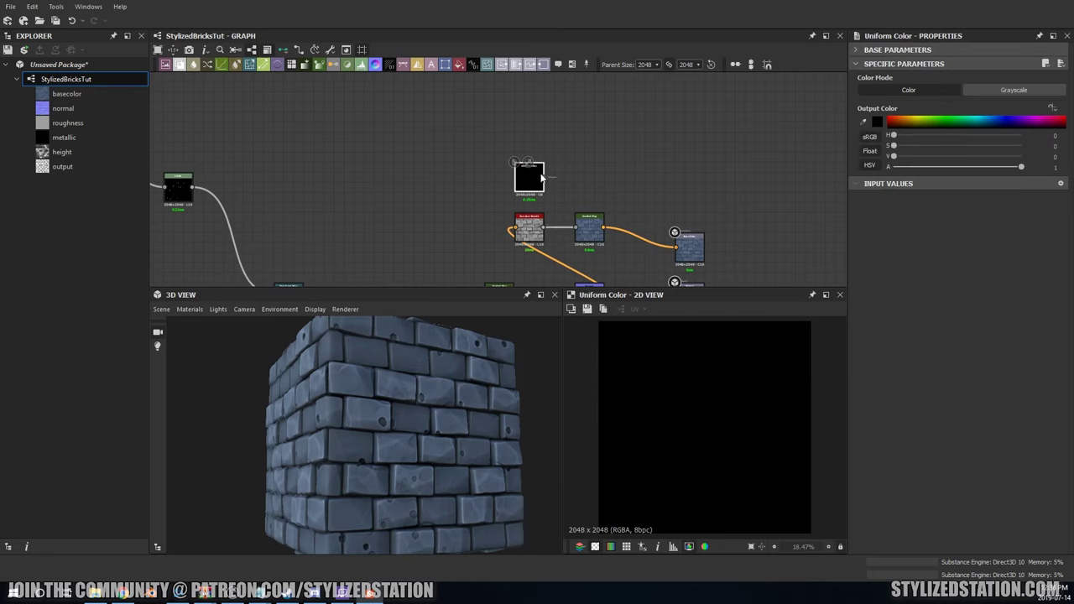
Step: Blend the orange Uniform Color into the base colour link at 0.39 opacity
{"action": "scroll", "coordinate": [554, 176], "scroll_direction": "down", "scroll_amount": 3}
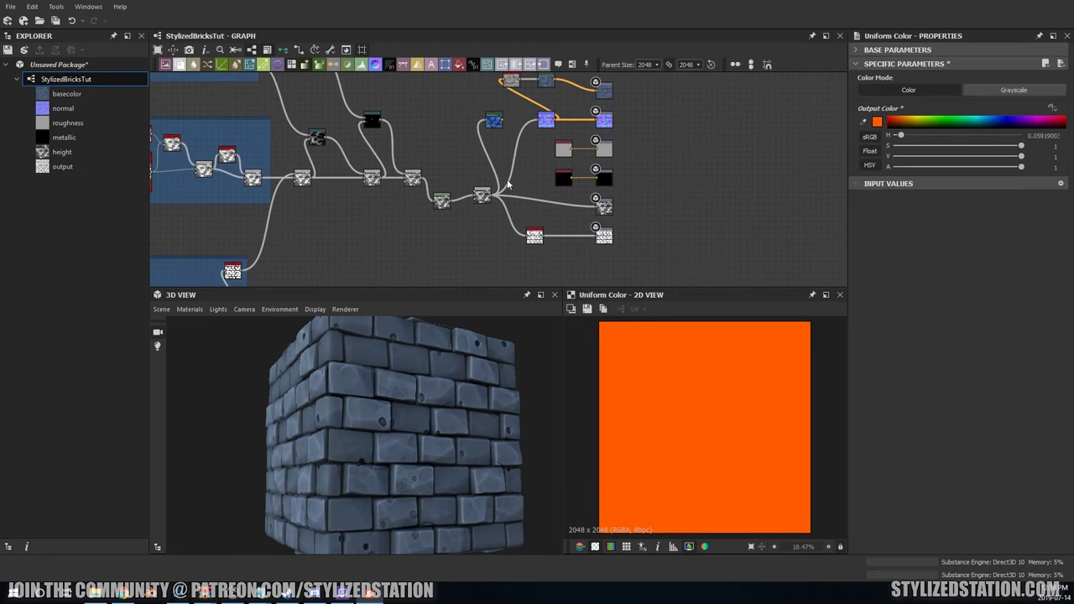
{"action": "mouse_move", "coordinate": [553, 210]}
{"action": "middle_mouse_down"}
{"action": "mouse_move", "coordinate": [516, 159]}
{"action": "mouse_move", "coordinate": [520, 182]}
{"action": "middle_mouse_up"}
{"action": "scroll", "coordinate": [516, 159], "scroll_direction": "up", "scroll_amount": 3}
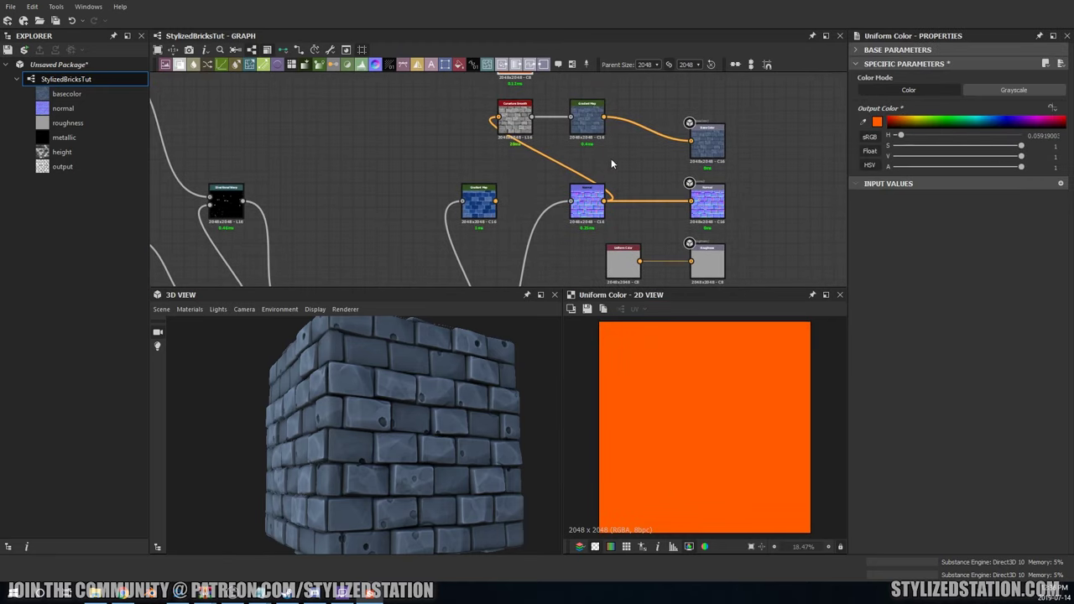
{"action": "scroll", "coordinate": [611, 163], "scroll_direction": "down", "scroll_amount": 3}
{"action": "scroll", "coordinate": [503, 168], "scroll_direction": "up", "scroll_amount": 3}
{"action": "left_click_drag", "start_coordinate": [504, 180], "coordinate": [472, 172]}
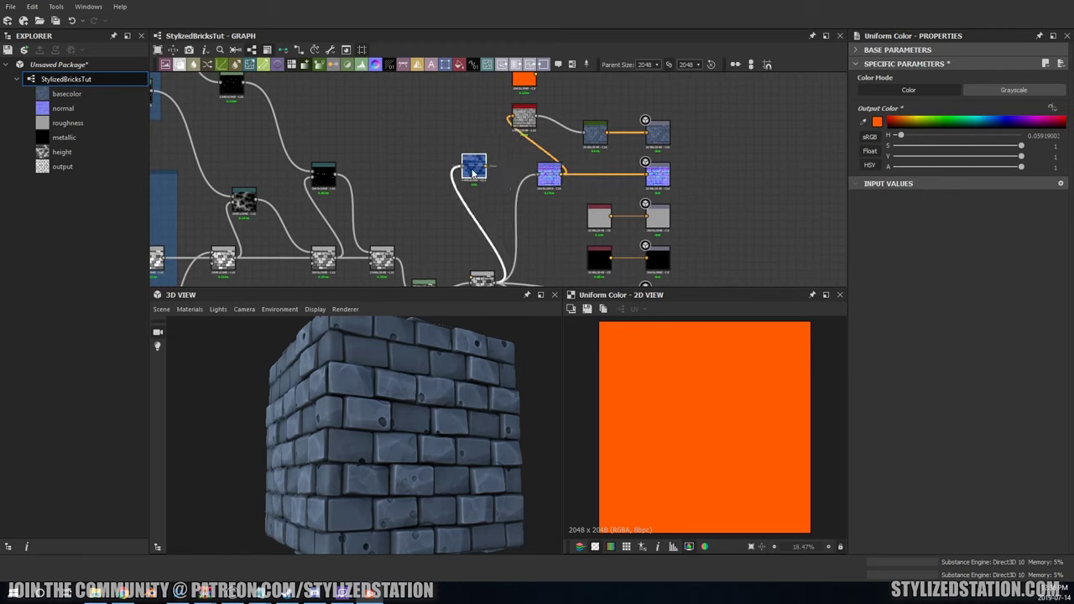
{"action": "middle_click_drag", "start_coordinate": [498, 127], "coordinate": [575, 154]}
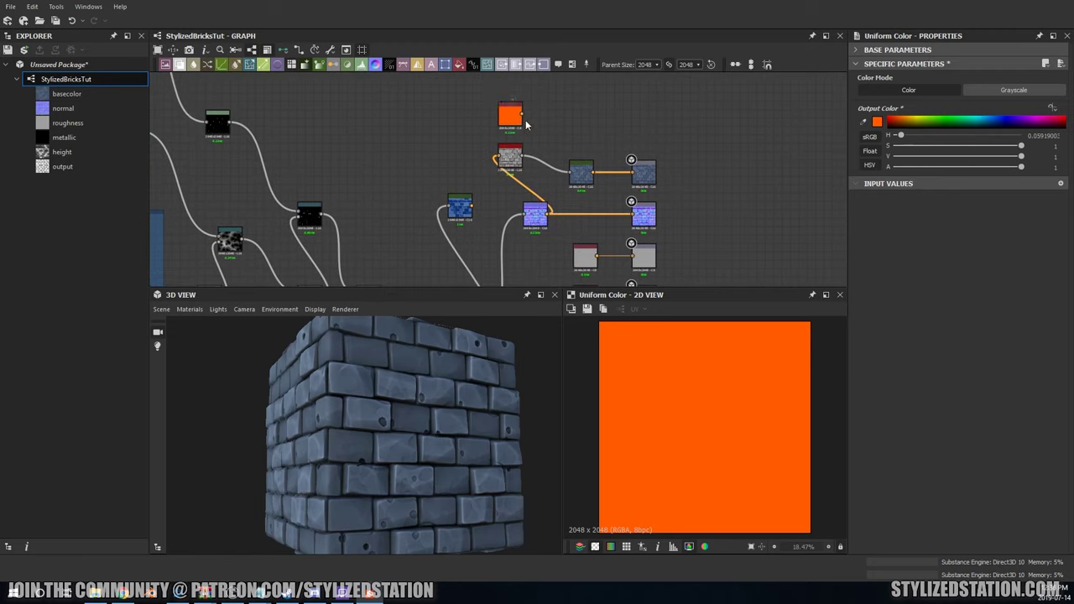
{"action": "mouse_move", "coordinate": [549, 122]}
{"action": "left_mouse_down"}
{"action": "mouse_move", "coordinate": [590, 165]}
{"action": "mouse_move", "coordinate": [605, 163]}
{"action": "mouse_move", "coordinate": [521, 114]}
{"action": "left_mouse_up"}
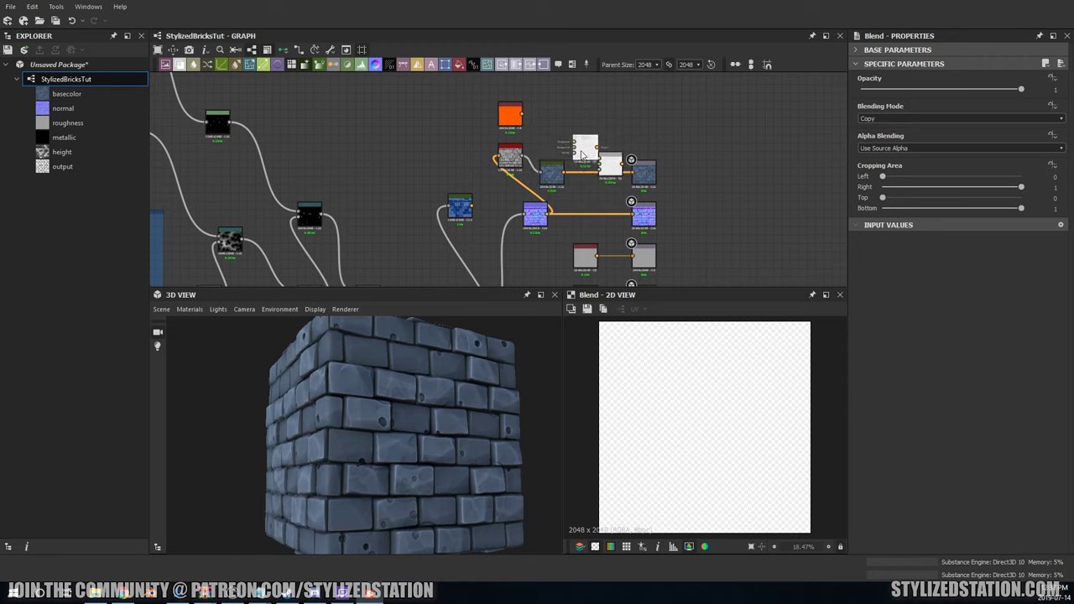
{"action": "scroll", "coordinate": [544, 176], "scroll_direction": "up", "scroll_amount": 3}
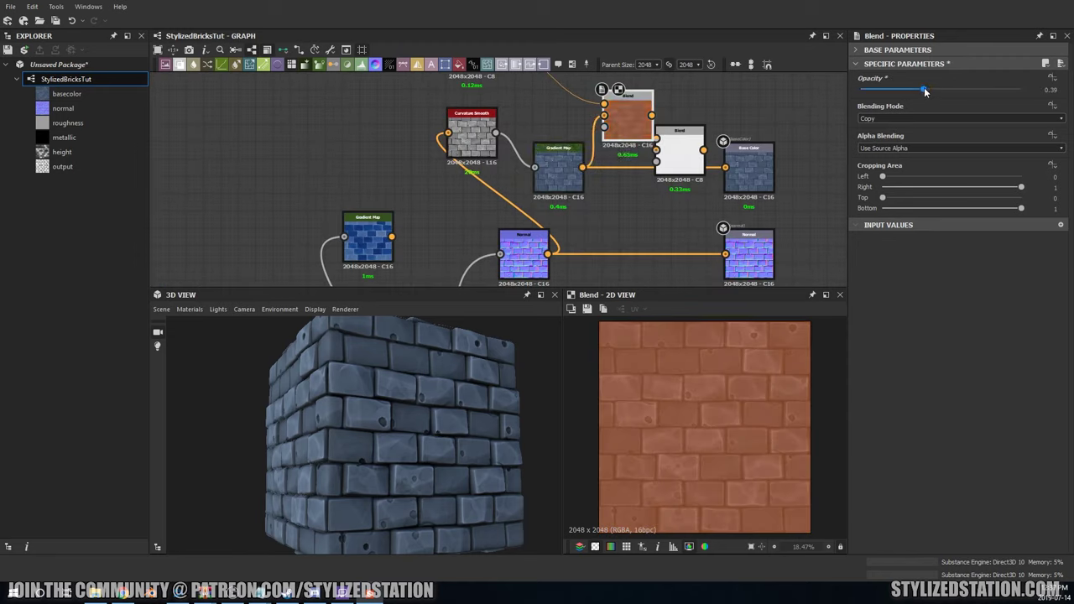
{"action": "scroll", "coordinate": [597, 167], "scroll_direction": "down", "scroll_amount": 3}
{"action": "middle_click_drag", "start_coordinate": [602, 209], "coordinate": [453, 175]}
Step: Raise the ambient occlusion Height Depth to 0.31 and check the normal output
{"action": "scroll", "coordinate": [477, 258], "scroll_direction": "down", "scroll_amount": 2}
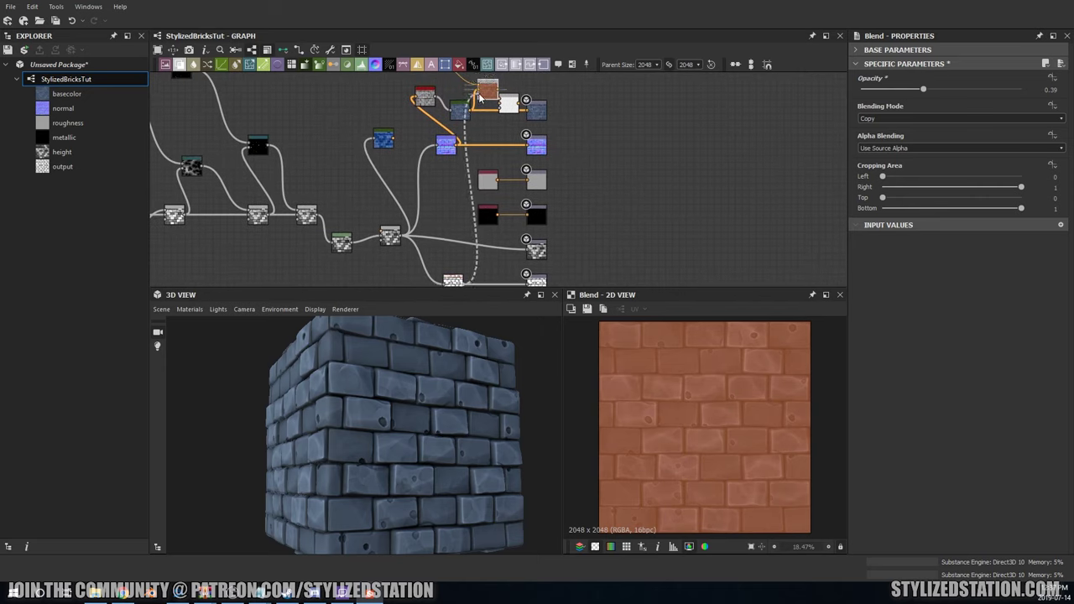
{"action": "double_click", "coordinate": [453, 279]}
{"action": "left_click_drag", "start_coordinate": [894, 134], "coordinate": [910, 134]}
{"action": "middle_click_drag", "start_coordinate": [544, 253], "coordinate": [586, 179]}
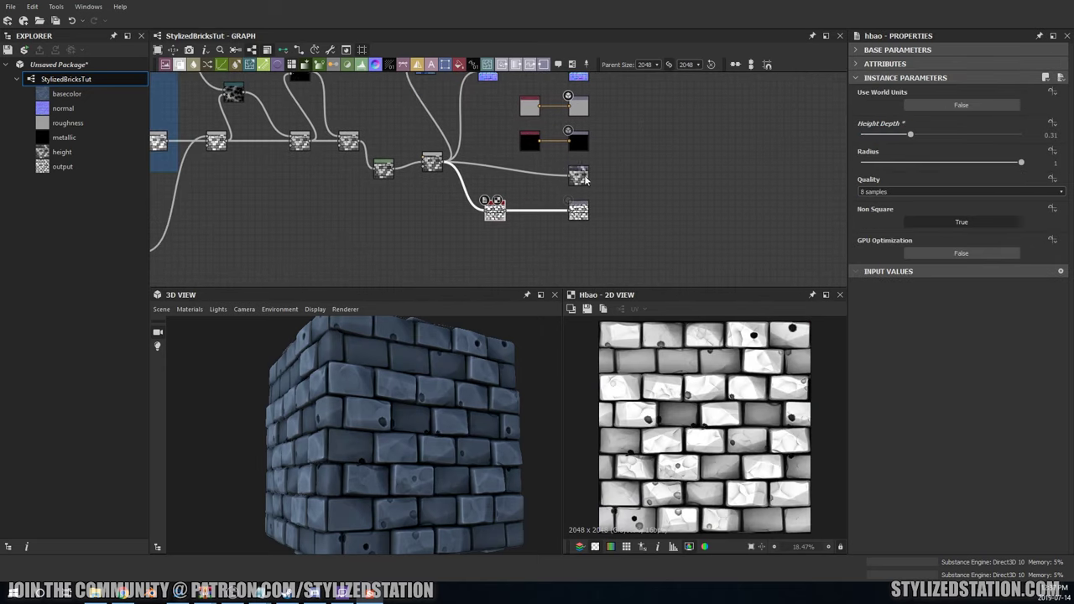
{"action": "double_click", "coordinate": [585, 178]}
{"action": "scroll", "coordinate": [581, 151], "scroll_direction": "up", "scroll_amount": 2}
{"action": "scroll", "coordinate": [578, 134], "scroll_direction": "up", "scroll_amount": 2}
Step: Delete the orange colour and its Blend, then set the remaining Blend to Multiply at 0.39
{"action": "scroll", "coordinate": [576, 123], "scroll_direction": "up", "scroll_amount": 1}
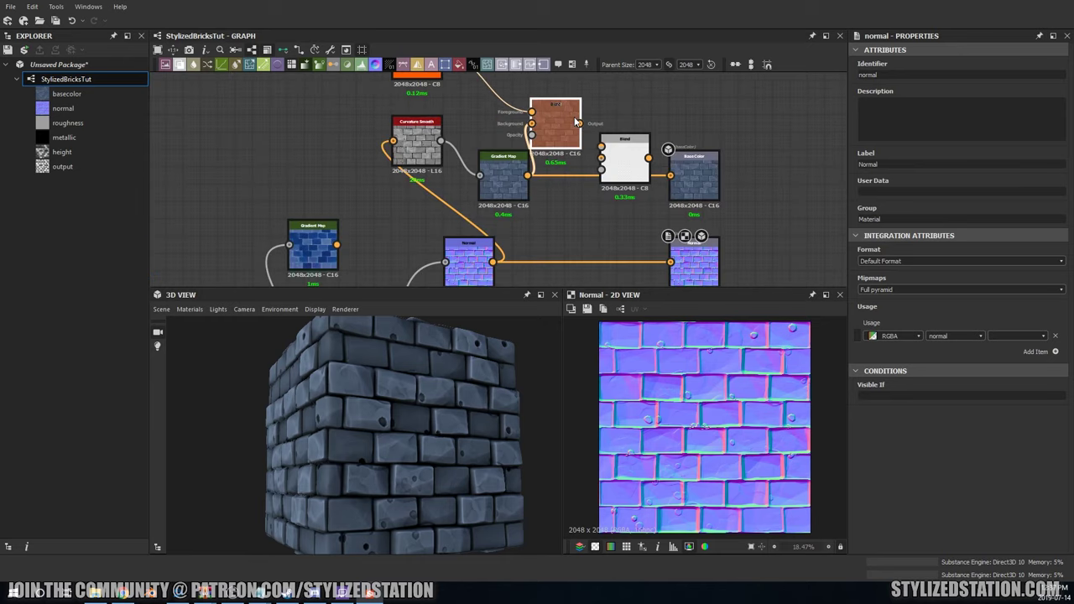
{"action": "scroll", "coordinate": [576, 122], "scroll_direction": "down", "scroll_amount": 2}
{"action": "key", "text": "Delete"}
{"action": "left_click_drag", "start_coordinate": [584, 142], "coordinate": [590, 144]}
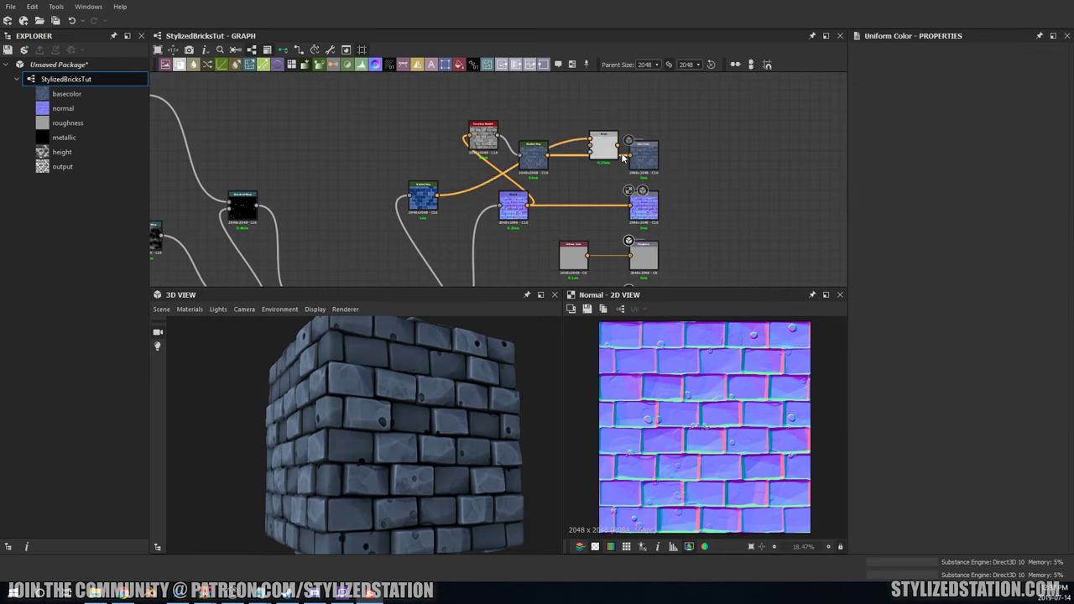
{"action": "double_click", "coordinate": [603, 144]}
{"action": "left_click", "coordinate": [915, 89]}
{"action": "scroll", "coordinate": [923, 118], "scroll_direction": "down", "scroll_amount": 3}
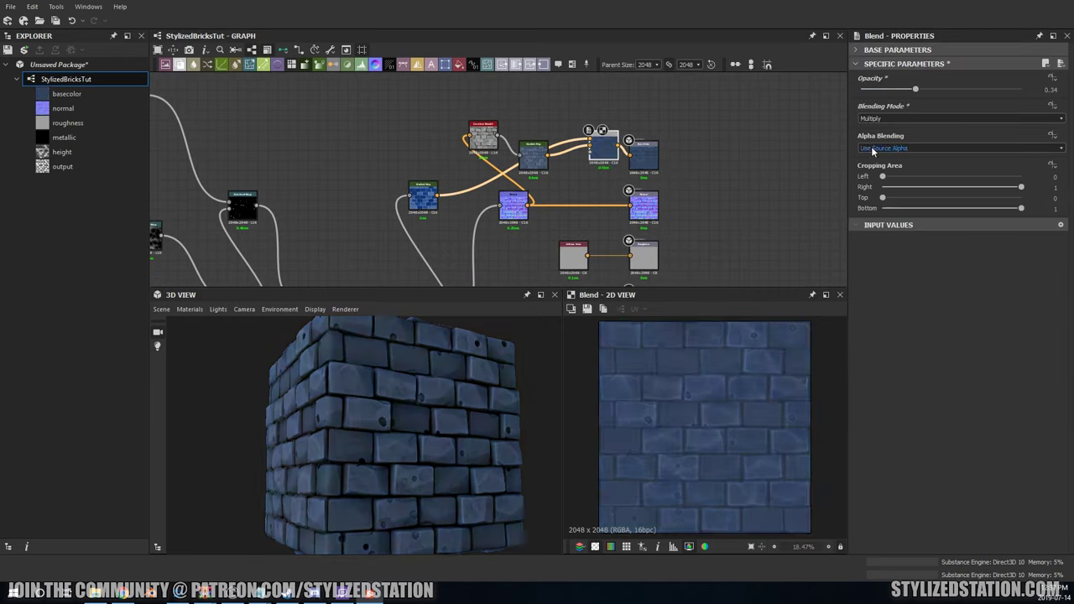
{"action": "left_click_drag", "start_coordinate": [915, 89], "coordinate": [925, 89]}
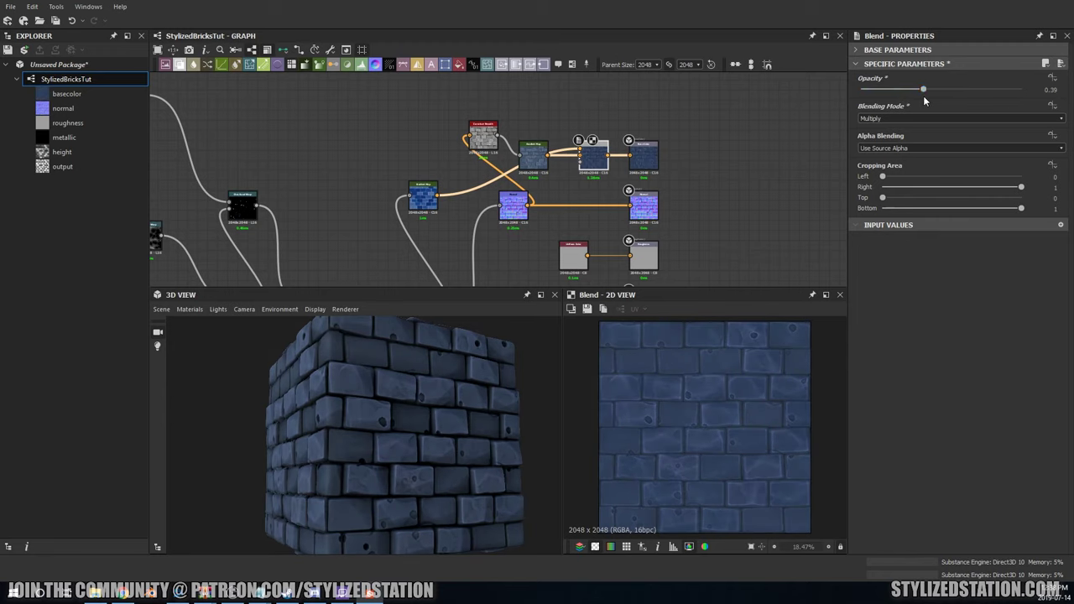
{"action": "scroll", "coordinate": [602, 196], "scroll_direction": "up", "scroll_amount": 1}
Step: Move the ambient occlusion node aside, then add and undo a spare Levels node
{"action": "left_click", "coordinate": [551, 221]}
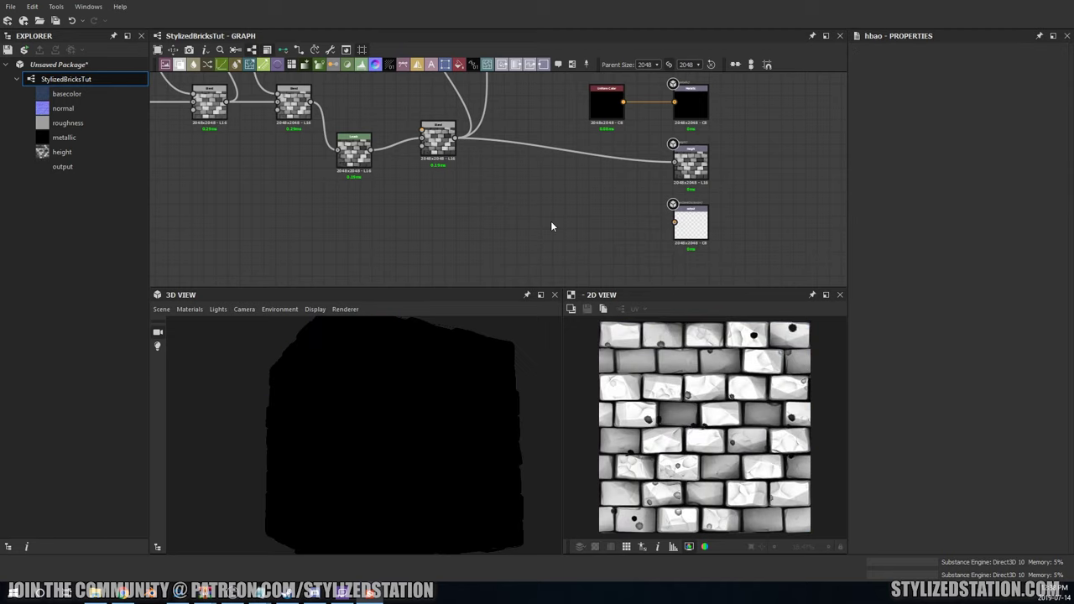
{"action": "left_click_drag", "start_coordinate": [554, 227], "coordinate": [590, 235]}
{"action": "key", "text": "ctrl+l"}
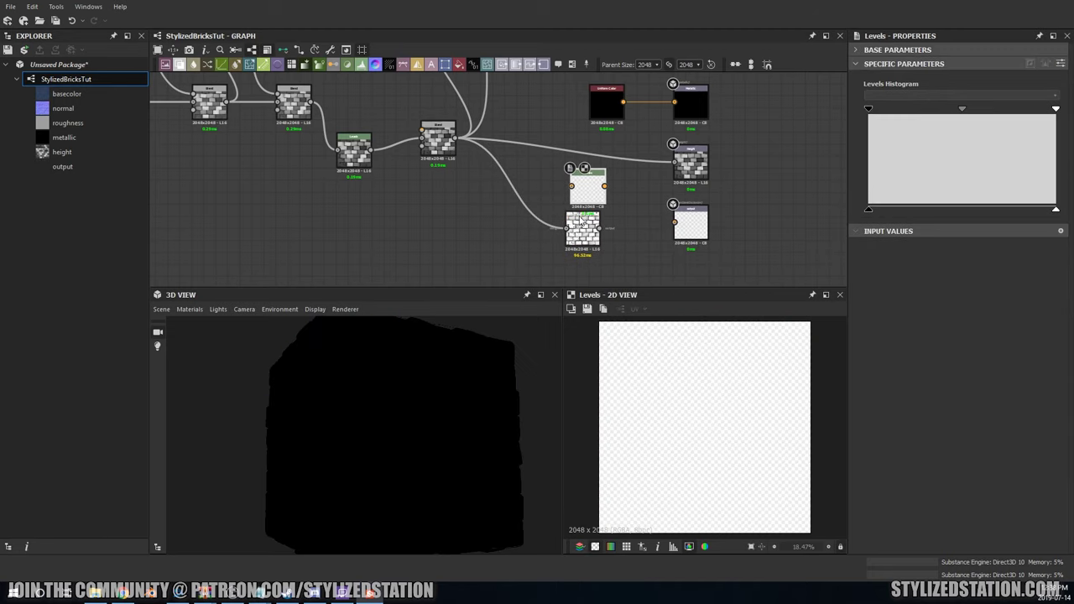
{"action": "key", "text": "ctrl+z"}
Step: Switch the 3D View preview mesh to a cylinder
{"action": "left_click_drag", "start_coordinate": [437, 420], "coordinate": [187, 403]}
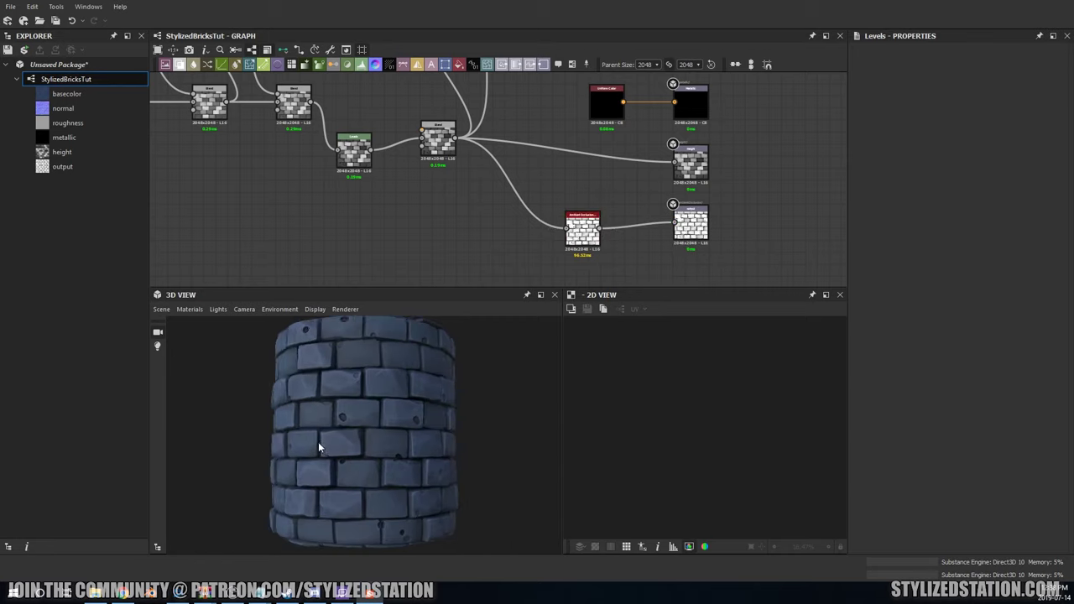
{"action": "left_click_drag", "start_coordinate": [318, 442], "coordinate": [458, 448]}
{"action": "scroll", "coordinate": [523, 186], "scroll_direction": "down", "scroll_amount": 1}
{"action": "scroll", "coordinate": [523, 185], "scroll_direction": "down", "scroll_amount": 3}
Step: Enclose the upper node group in a frame titled Brick_Holes
{"action": "middle_click_drag", "start_coordinate": [436, 180], "coordinate": [459, 186]}
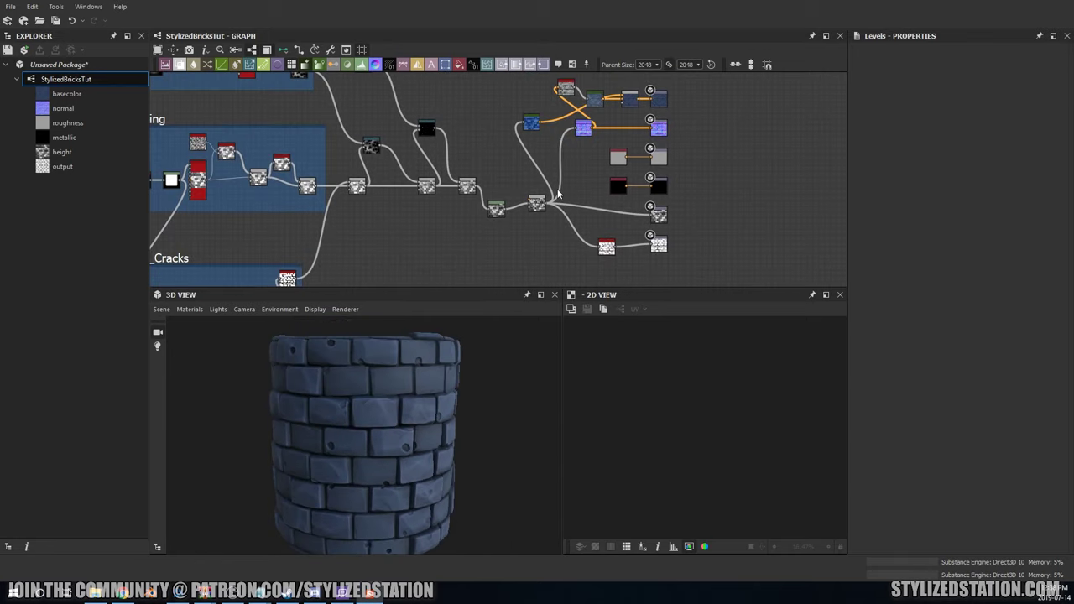
{"action": "scroll", "coordinate": [459, 186], "scroll_direction": "up", "scroll_amount": 2}
{"action": "scroll", "coordinate": [459, 186], "scroll_direction": "up", "scroll_amount": 1}
{"action": "left_click_drag", "start_coordinate": [299, 134], "coordinate": [486, 194]}
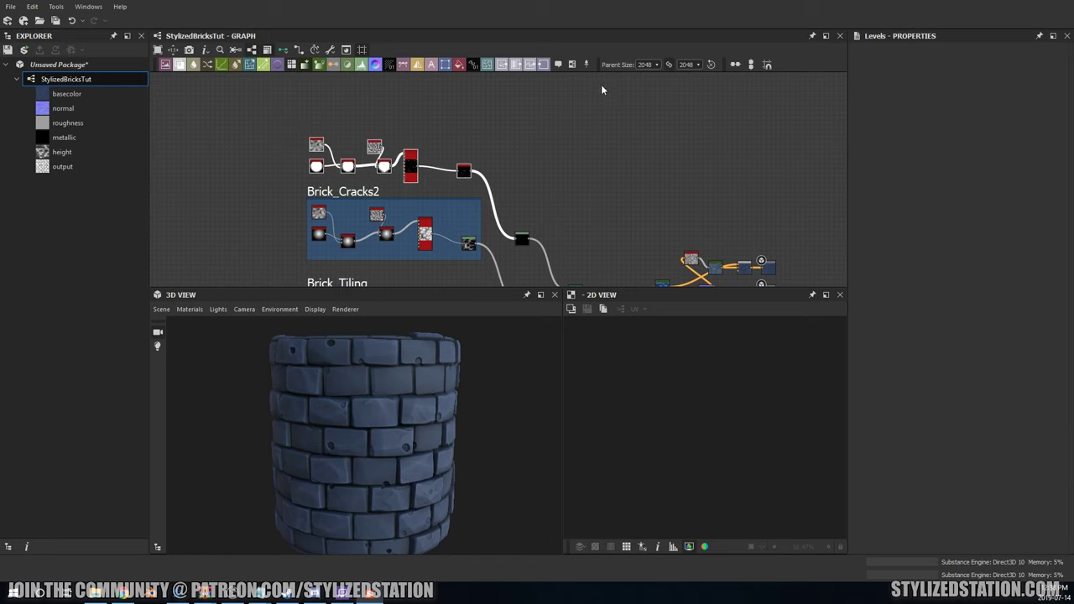
{"action": "key", "text": "ctrl+f"}
{"action": "type", "text": "Brick_Holes"}
{"action": "key", "text": "Return"}
{"action": "scroll", "coordinate": [588, 168], "scroll_direction": "up", "scroll_amount": 3}
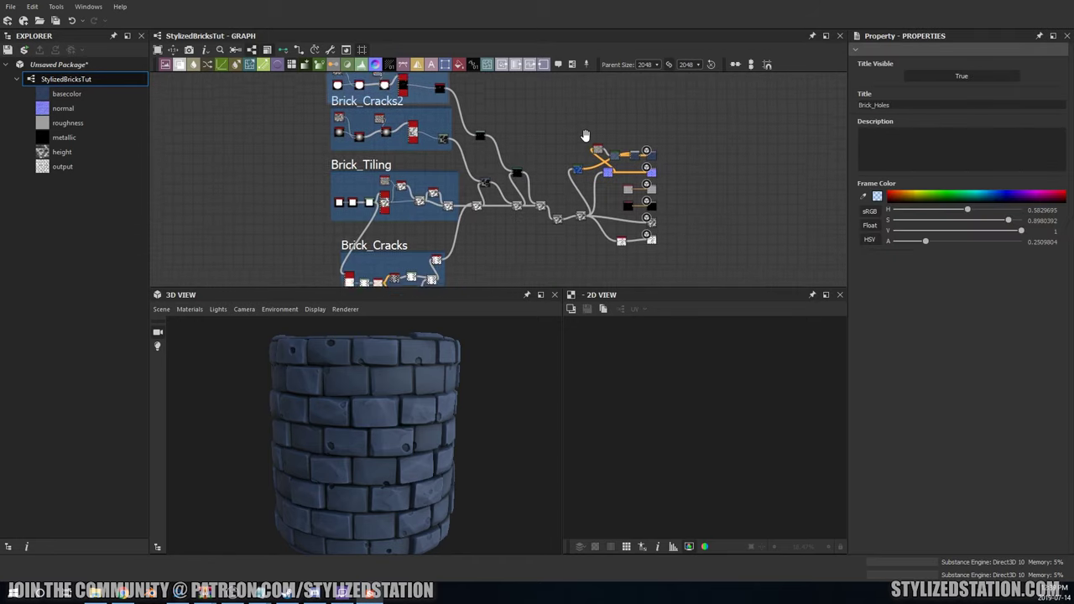
{"action": "mouse_move", "coordinate": [587, 168]}
{"action": "middle_mouse_down"}
{"action": "mouse_move", "coordinate": [449, 218]}
{"action": "mouse_move", "coordinate": [501, 195]}
{"action": "middle_mouse_up"}
{"action": "scroll", "coordinate": [449, 218], "scroll_direction": "down", "scroll_amount": 3}
{"action": "scroll", "coordinate": [501, 193], "scroll_direction": "down", "scroll_amount": 2}
Step: Adjust the gamma of the brick tiling mask's Levels node
{"action": "scroll", "coordinate": [527, 132], "scroll_direction": "up", "scroll_amount": 1}
{"action": "double_click", "coordinate": [518, 151]}
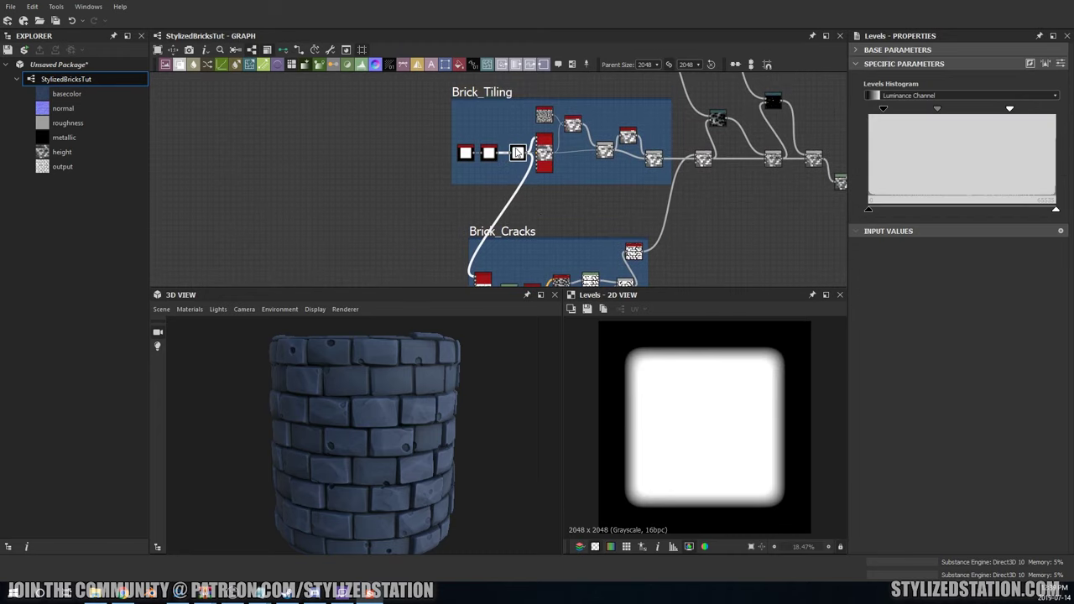
{"action": "left_click_drag", "start_coordinate": [935, 110], "coordinate": [950, 110]}
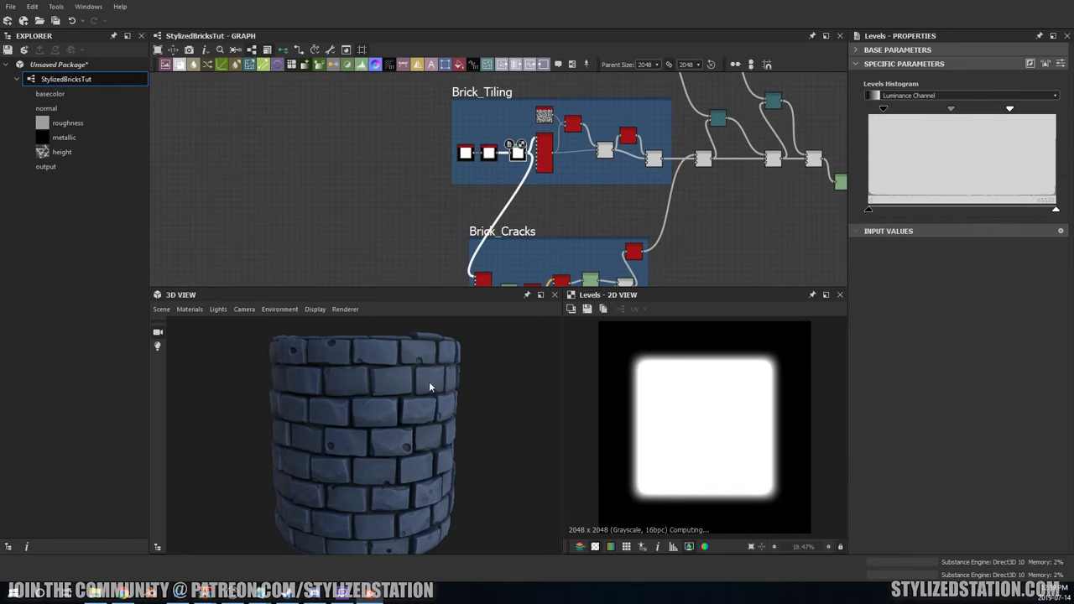
{"action": "scroll", "coordinate": [474, 200], "scroll_direction": "down", "scroll_amount": 3}
{"action": "scroll", "coordinate": [563, 198], "scroll_direction": "up", "scroll_amount": 3}
{"action": "scroll", "coordinate": [562, 199], "scroll_direction": "up", "scroll_amount": 3}
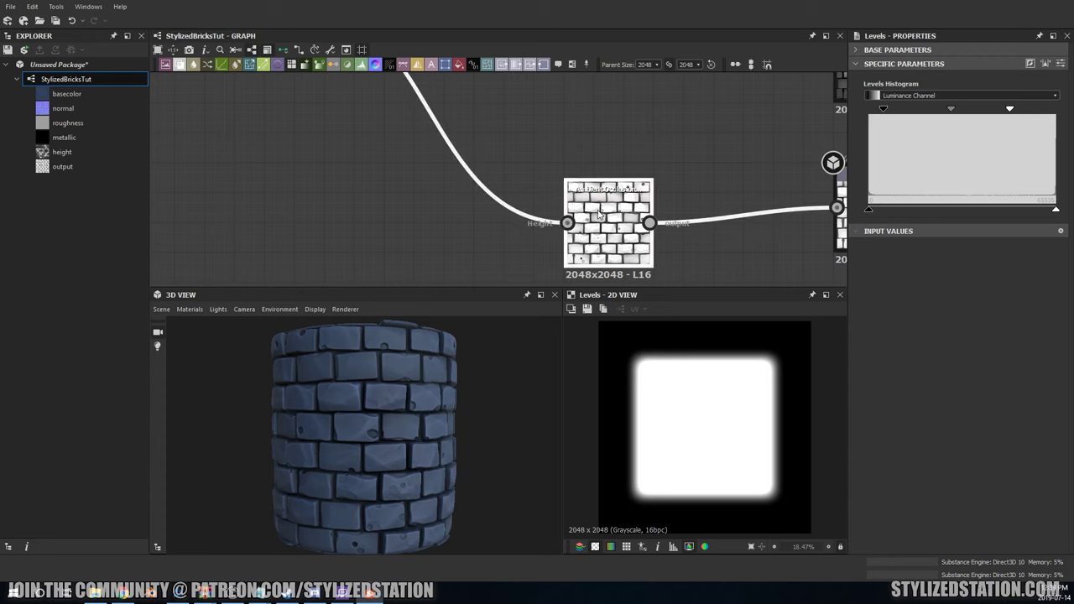
Step: Inspect the hbao node's base parameters, then add and delete an Invert node
{"action": "double_click", "coordinate": [605, 226]}
{"action": "left_click", "coordinate": [855, 50]}
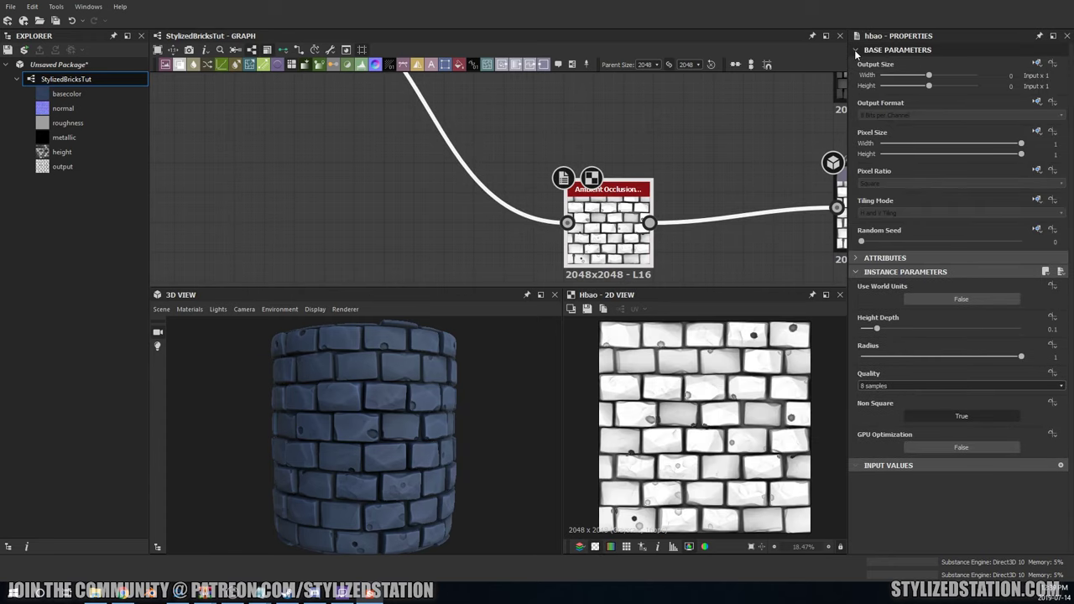
{"action": "scroll", "coordinate": [615, 211], "scroll_direction": "down", "scroll_amount": 5}
{"action": "key", "text": "space"}
{"action": "type", "text": "invert"}
{"action": "key", "text": "Return"}
{"action": "left_click_drag", "start_coordinate": [615, 211], "coordinate": [673, 222]}
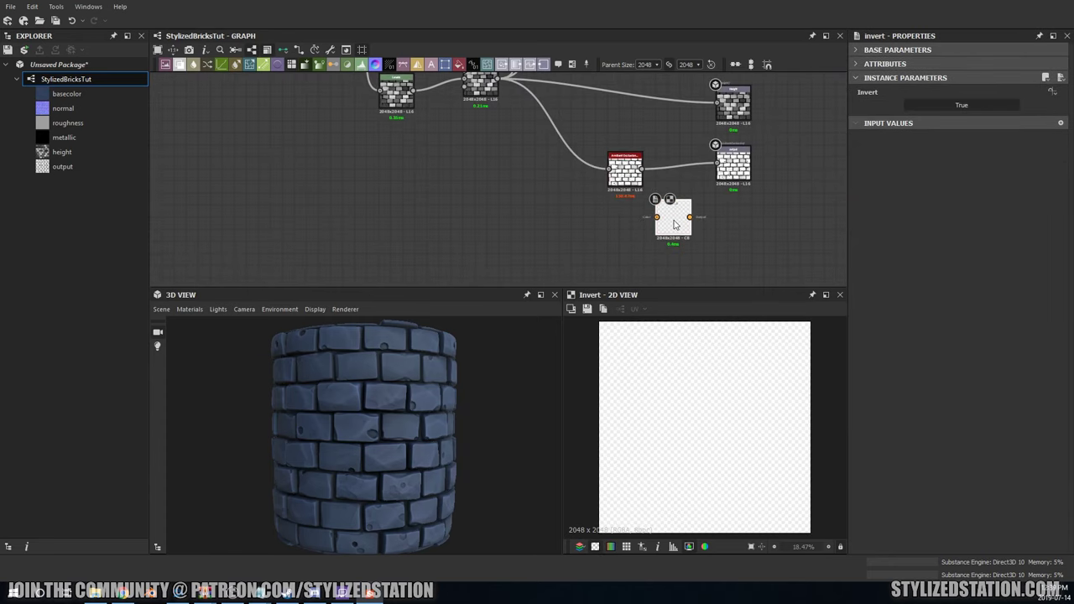
{"action": "key", "text": "Delete"}
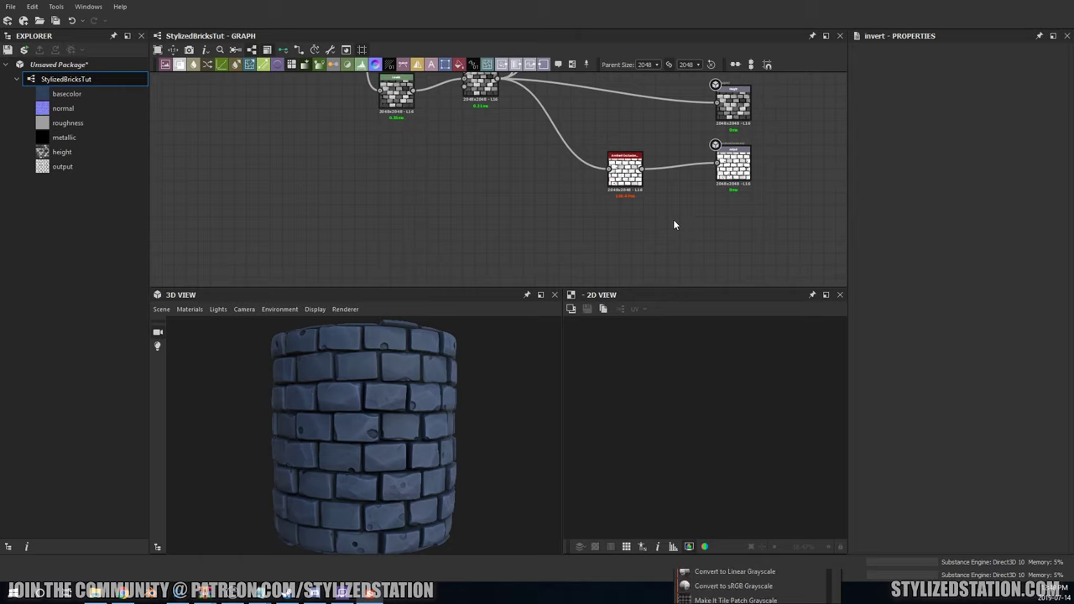
Step: Add a Levels node after the ambient occlusion node
{"action": "key", "text": "Return"}
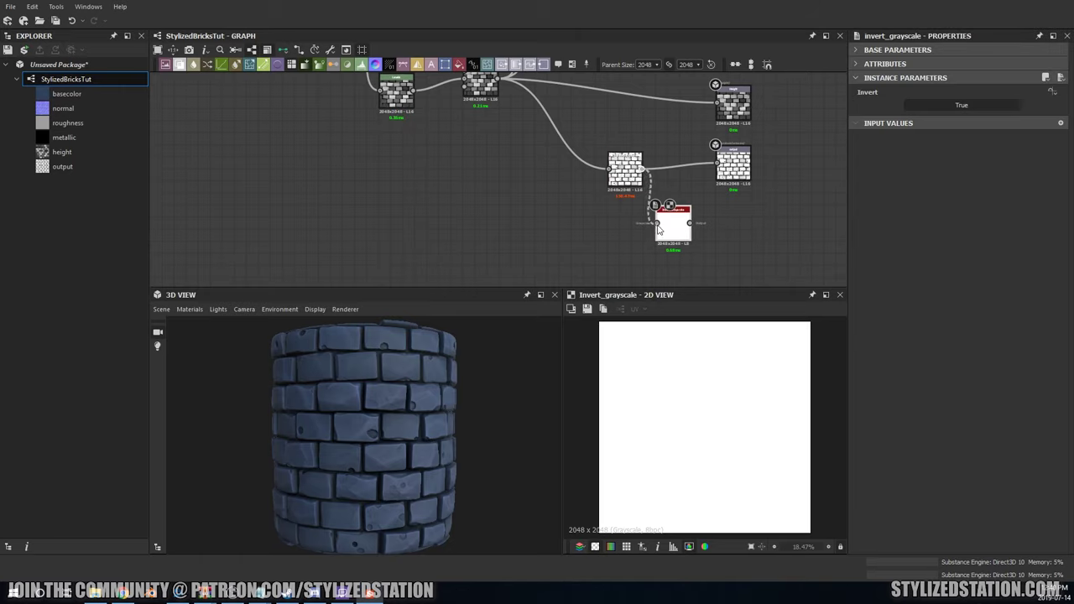
{"action": "scroll", "coordinate": [671, 223], "scroll_direction": "up", "scroll_amount": 3}
{"action": "scroll", "coordinate": [634, 177], "scroll_direction": "down", "scroll_amount": 2}
{"action": "scroll", "coordinate": [616, 162], "scroll_direction": "down", "scroll_amount": 1}
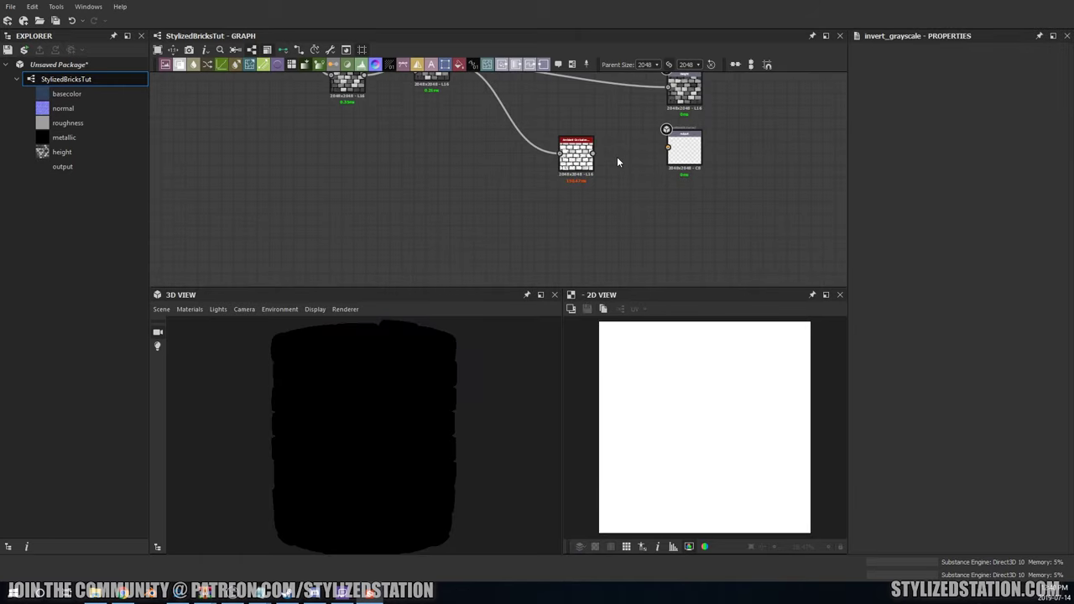
{"action": "key", "text": "space"}
{"action": "type", "text": "levels"}
{"action": "key", "text": "Return"}
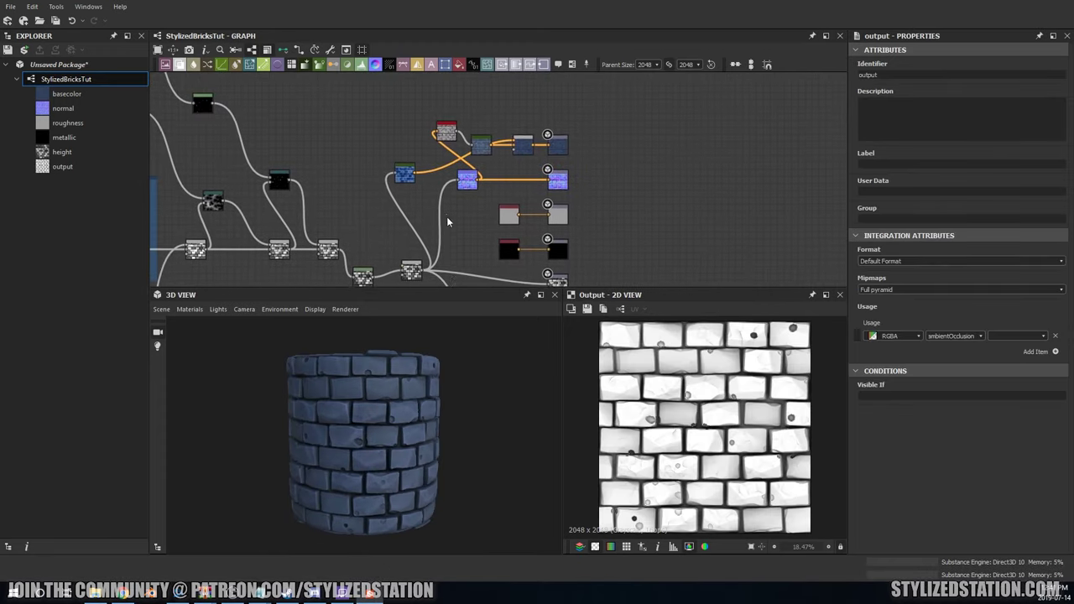
Step: Insert a Levels node between Curvature Smooth and Histogram Range, tightening it to a crisp white mask
{"action": "left_click", "coordinate": [398, 144]}
{"action": "left_click_drag", "start_coordinate": [419, 145], "coordinate": [474, 117]}
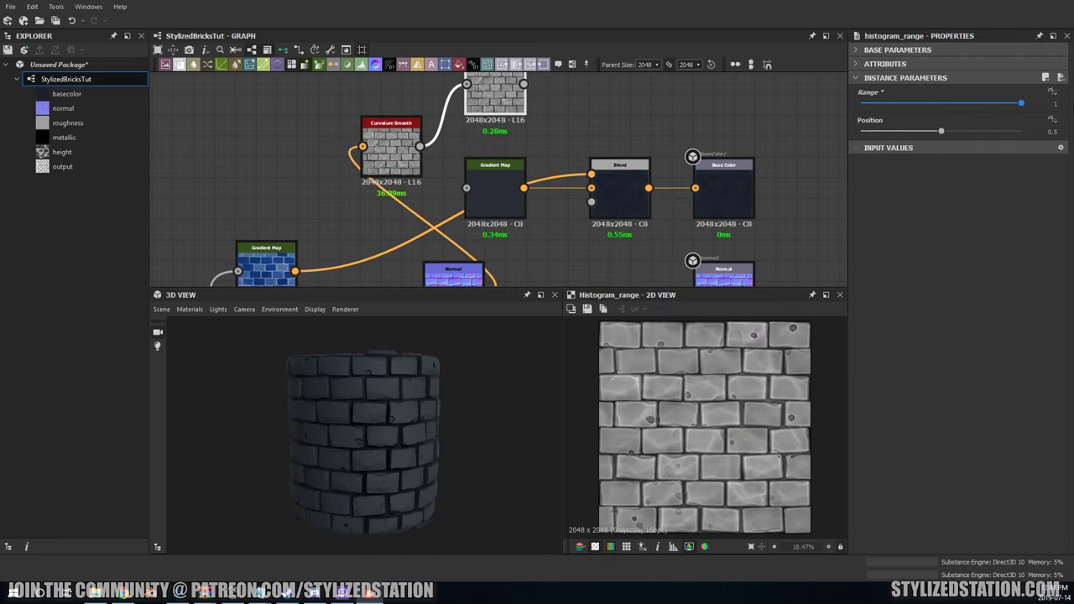
{"action": "scroll", "coordinate": [526, 160], "scroll_direction": "down", "scroll_amount": 3}
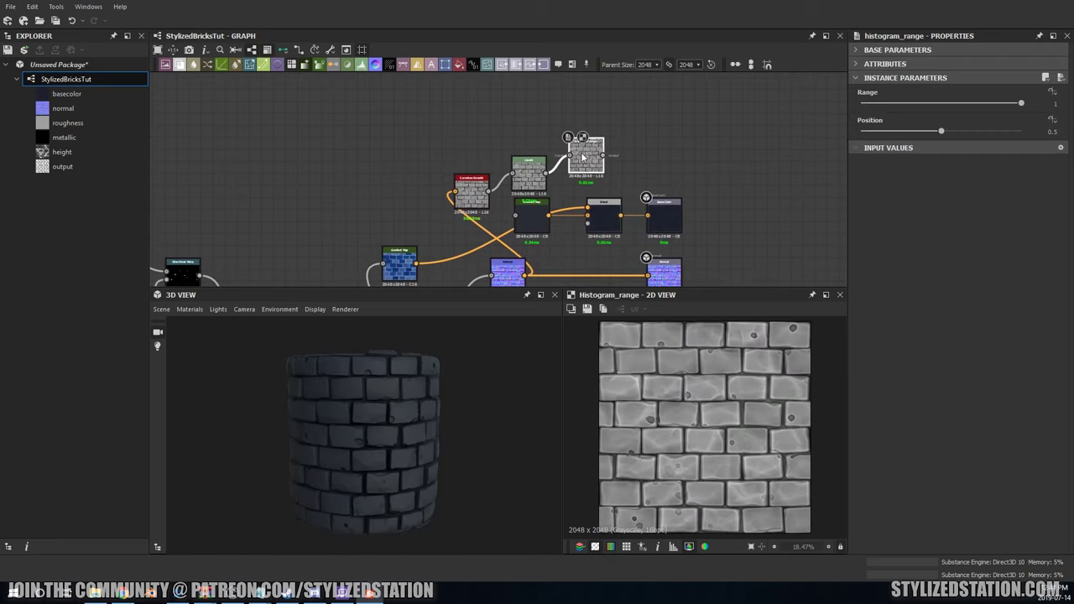
{"action": "left_click_drag", "start_coordinate": [941, 131], "coordinate": [955, 131]}
{"action": "double_click", "coordinate": [528, 174]}
{"action": "left_click_drag", "start_coordinate": [1055, 109], "coordinate": [940, 109]}
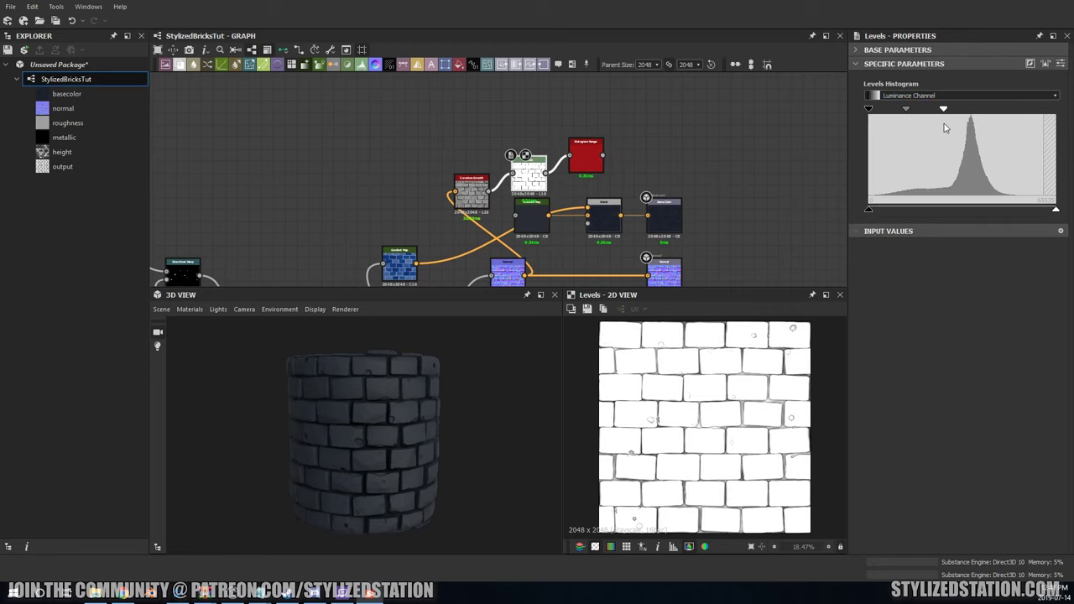
{"action": "left_click_drag", "start_coordinate": [870, 110], "coordinate": [912, 112]}
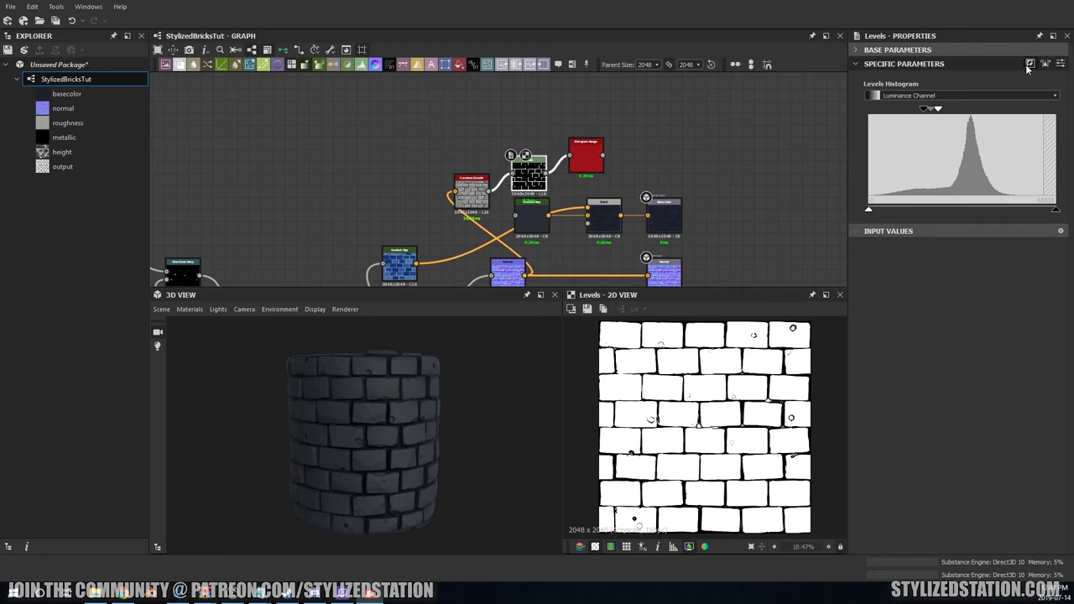
Step: Preview Histogram Range and the bricks Blend, and rearrange the Gradient Map and upper nodes
{"action": "double_click", "coordinate": [587, 156]}
{"action": "middle_click_drag", "start_coordinate": [600, 163], "coordinate": [569, 119]}
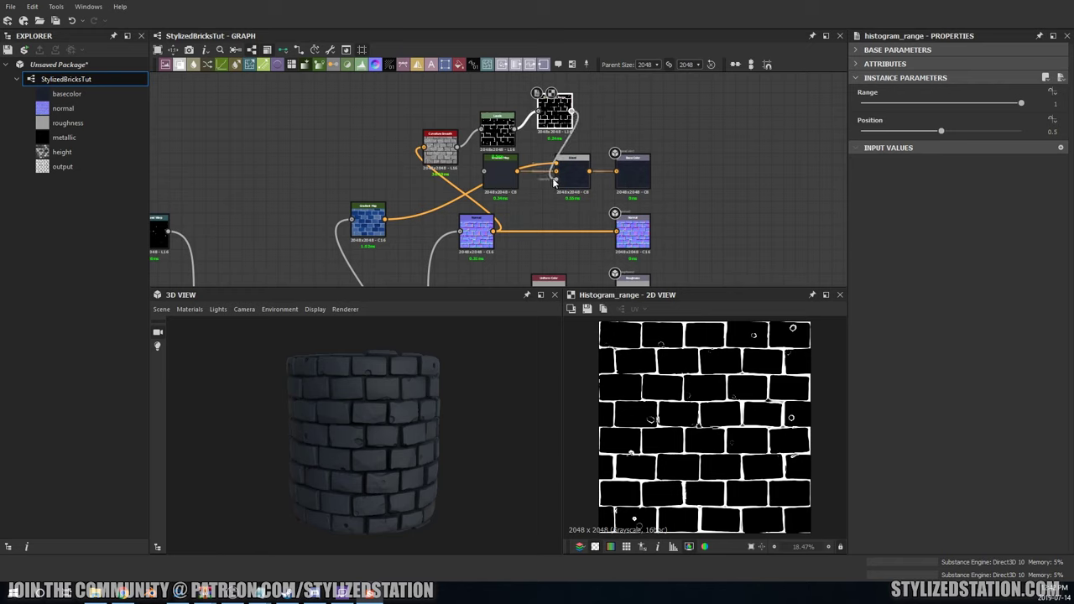
{"action": "double_click", "coordinate": [553, 183]}
{"action": "left_click_drag", "start_coordinate": [504, 181], "coordinate": [516, 203]}
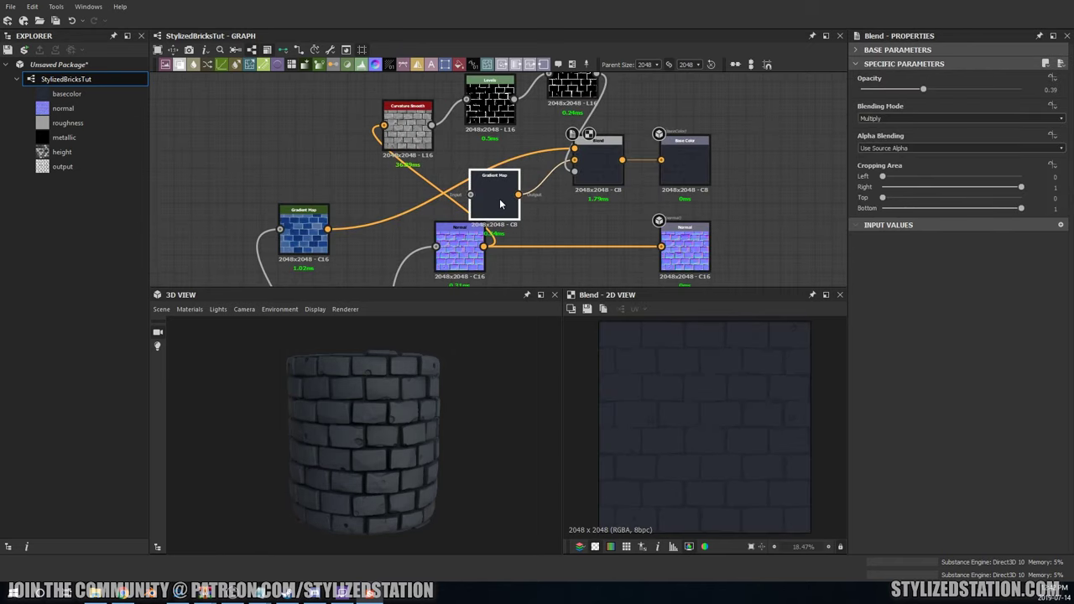
{"action": "left_click", "coordinate": [499, 200]}
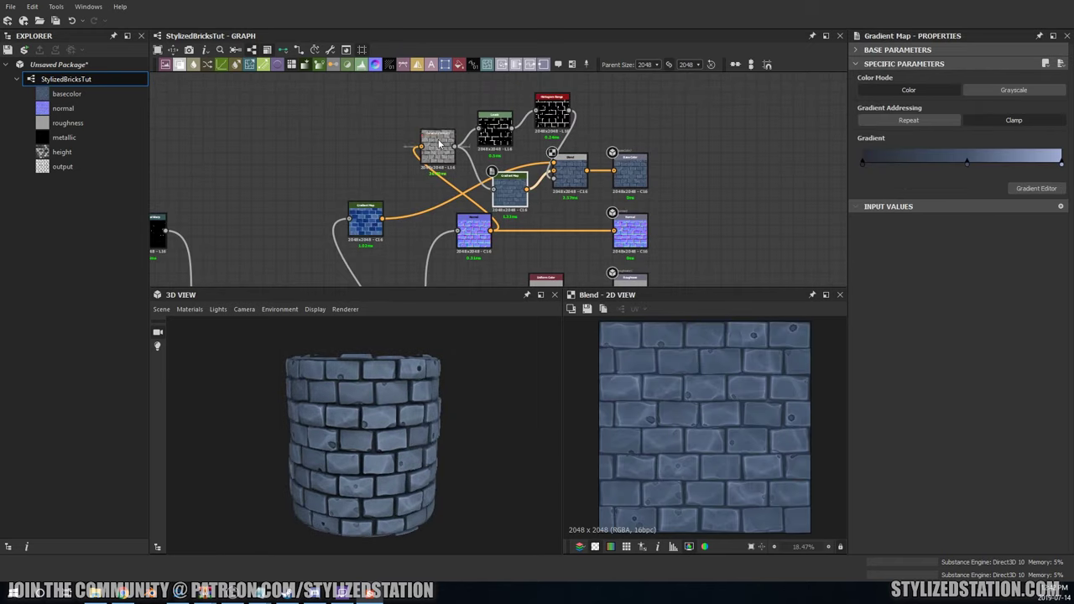
{"action": "left_click_drag", "start_coordinate": [437, 145], "coordinate": [361, 144]}
Step: Preview the new empty Blend node alongside the Gradient Map
{"action": "scroll", "coordinate": [628, 143], "scroll_direction": "down", "scroll_amount": 5}
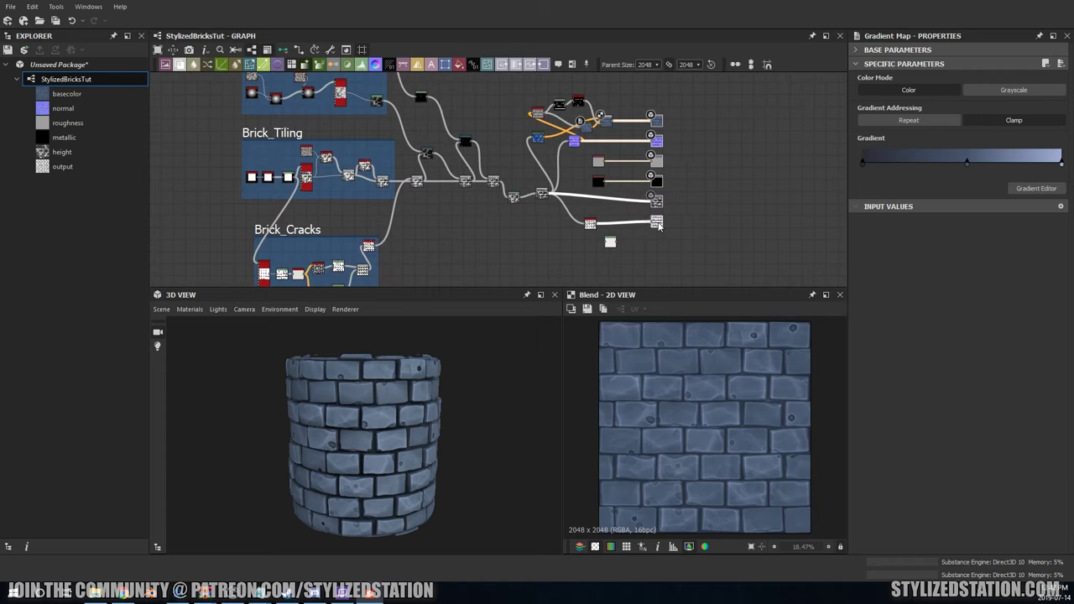
{"action": "left_click", "coordinate": [628, 143]}
{"action": "scroll", "coordinate": [628, 142], "scroll_direction": "up", "scroll_amount": 5}
{"action": "double_click", "coordinate": [564, 161]}
{"action": "left_click", "coordinate": [503, 144]}
{"action": "scroll", "coordinate": [503, 143], "scroll_direction": "up", "scroll_amount": 3}
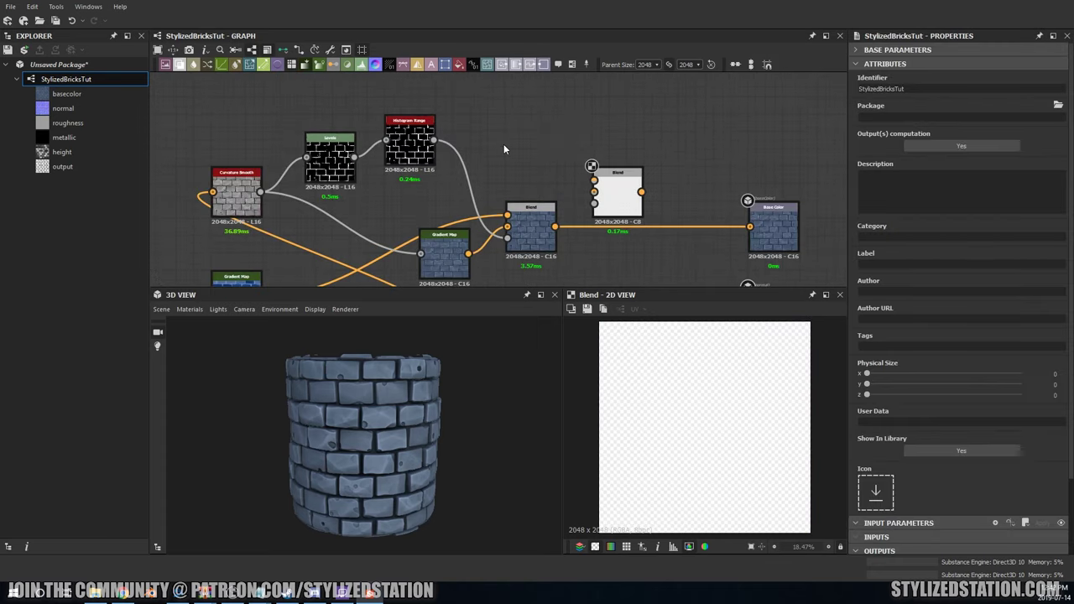
{"action": "scroll", "coordinate": [503, 143], "scroll_direction": "down", "scroll_amount": 2}
{"action": "left_click", "coordinate": [467, 227]}
Step: Add an orange Uniform Color blended before Base Color, masked by Histogram Range
{"action": "left_click", "coordinate": [583, 181]}
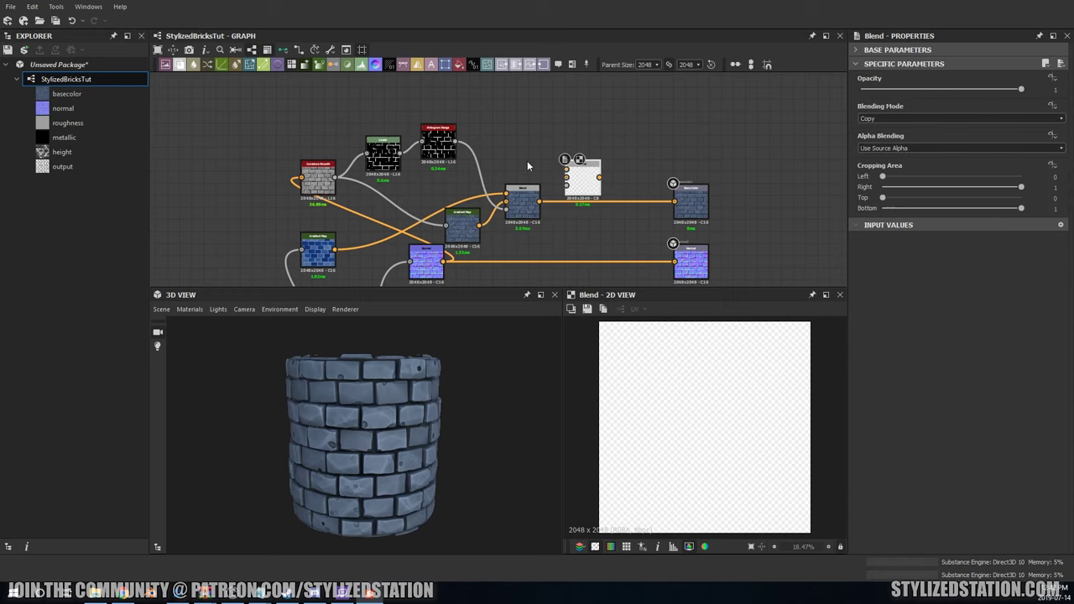
{"action": "left_click_drag", "start_coordinate": [583, 184], "coordinate": [517, 161]}
{"action": "left_click", "coordinate": [898, 122]}
{"action": "mouse_move", "coordinate": [540, 201]}
{"action": "left_mouse_down"}
{"action": "mouse_move", "coordinate": [566, 177]}
{"action": "mouse_move", "coordinate": [674, 202]}
{"action": "left_mouse_up"}
{"action": "left_click", "coordinate": [583, 172]}
{"action": "scroll", "coordinate": [537, 221], "scroll_direction": "up", "scroll_amount": 2}
{"action": "scroll", "coordinate": [538, 221], "scroll_direction": "down", "scroll_amount": 2}
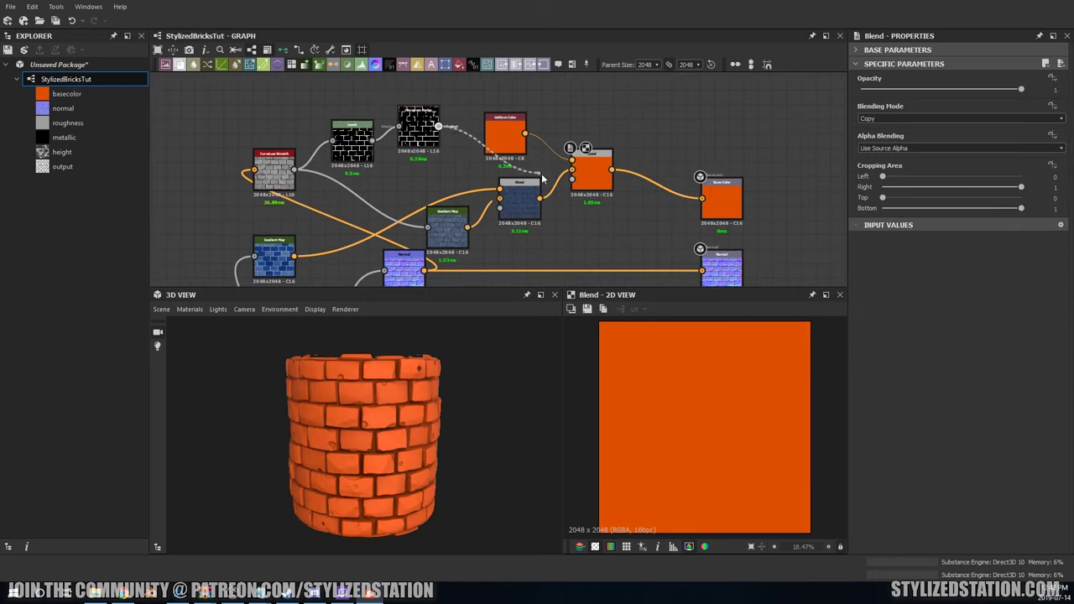
{"action": "left_click_drag", "start_coordinate": [541, 178], "coordinate": [571, 171]}
Step: Set the edge Blend to Switch mode with 0.52 opacity
{"action": "scroll", "coordinate": [877, 119], "scroll_direction": "down", "scroll_amount": 1}
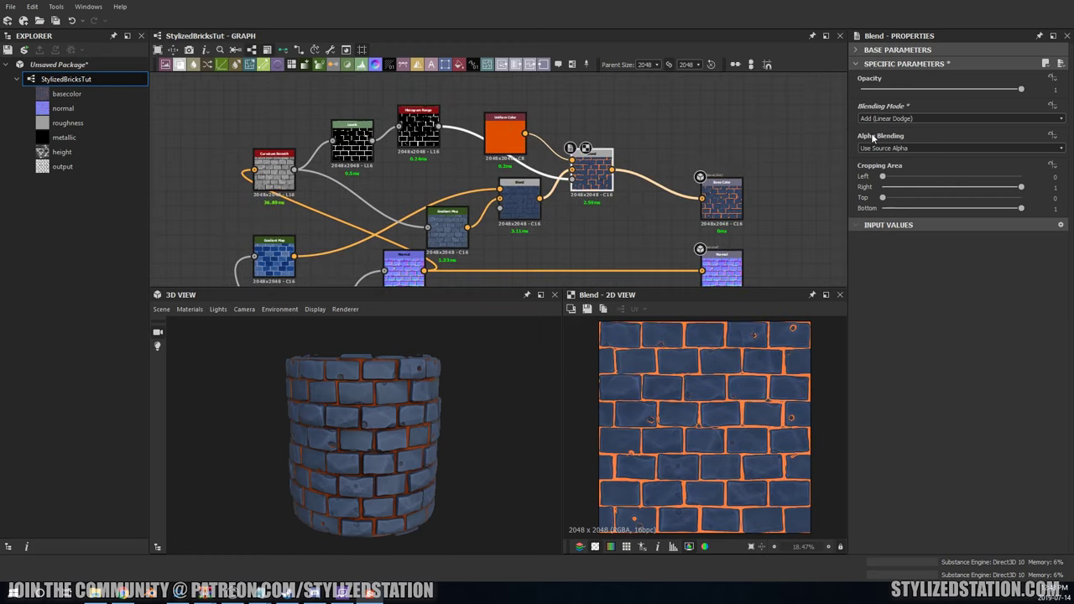
{"action": "key", "text": "Down"}
{"action": "key", "text": "Down"}
{"action": "key", "text": "Down"}
{"action": "key", "text": "Down"}
{"action": "key", "text": "Down"}
{"action": "key", "text": "Down"}
{"action": "key", "text": "Down"}
{"action": "key", "text": "Down"}
{"action": "key", "text": "Down"}
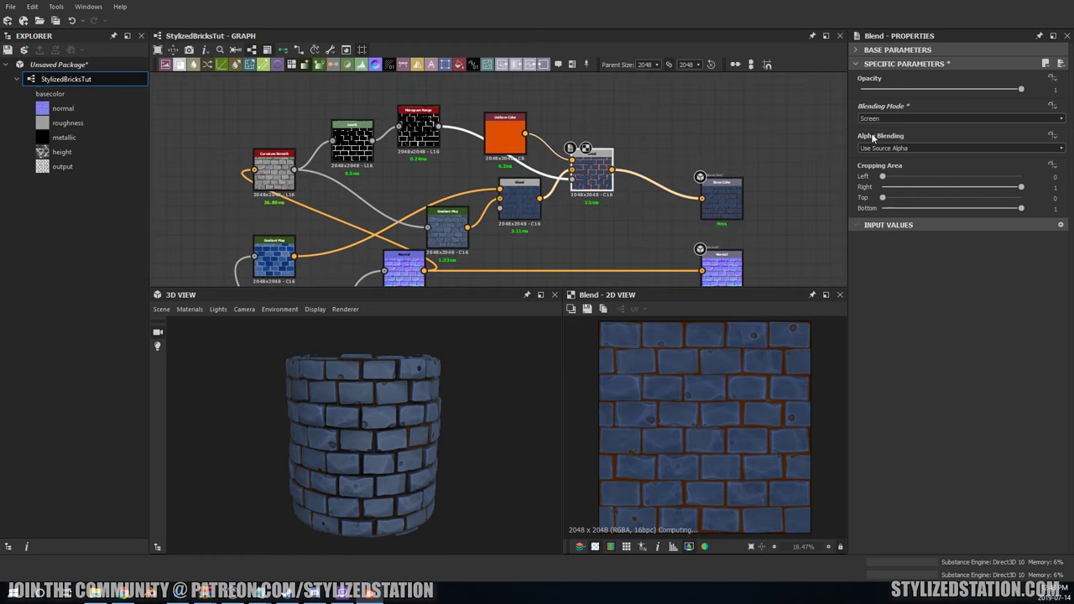
{"action": "key", "text": "Up"}
{"action": "key", "text": "Up"}
{"action": "key", "text": "Up"}
{"action": "scroll", "coordinate": [466, 227], "scroll_direction": "down", "scroll_amount": 2}
{"action": "scroll", "coordinate": [466, 228], "scroll_direction": "down", "scroll_amount": 2}
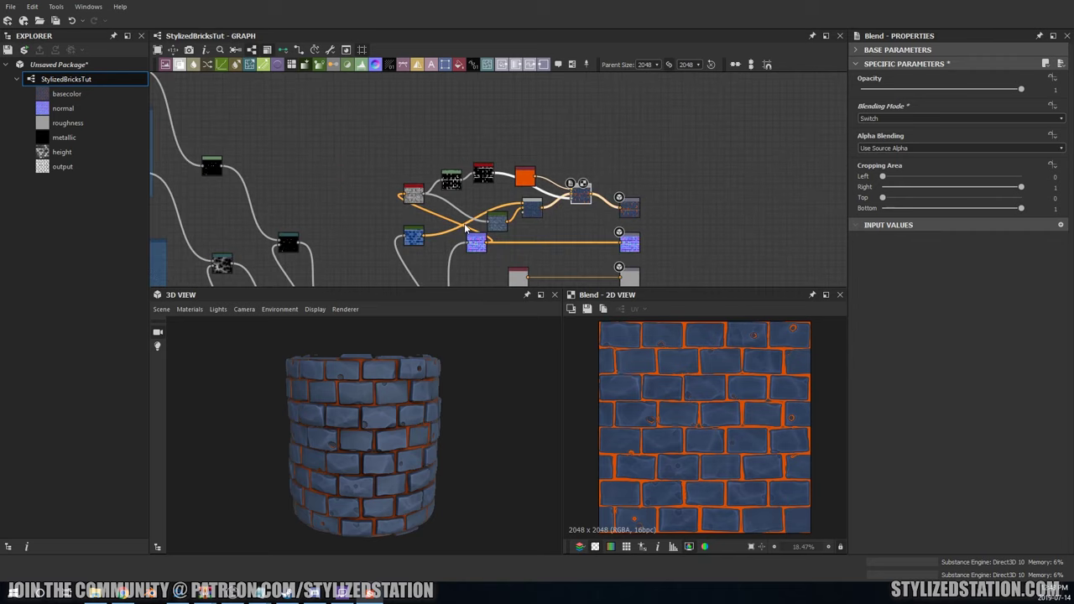
{"action": "middle_click_drag", "start_coordinate": [466, 228], "coordinate": [470, 197]}
{"action": "mouse_move", "coordinate": [494, 152]}
{"action": "left_mouse_down"}
{"action": "mouse_move", "coordinate": [461, 137]}
{"action": "mouse_move", "coordinate": [445, 161]}
{"action": "left_mouse_up"}
{"action": "left_click", "coordinate": [584, 172]}
{"action": "left_click", "coordinate": [944, 90]}
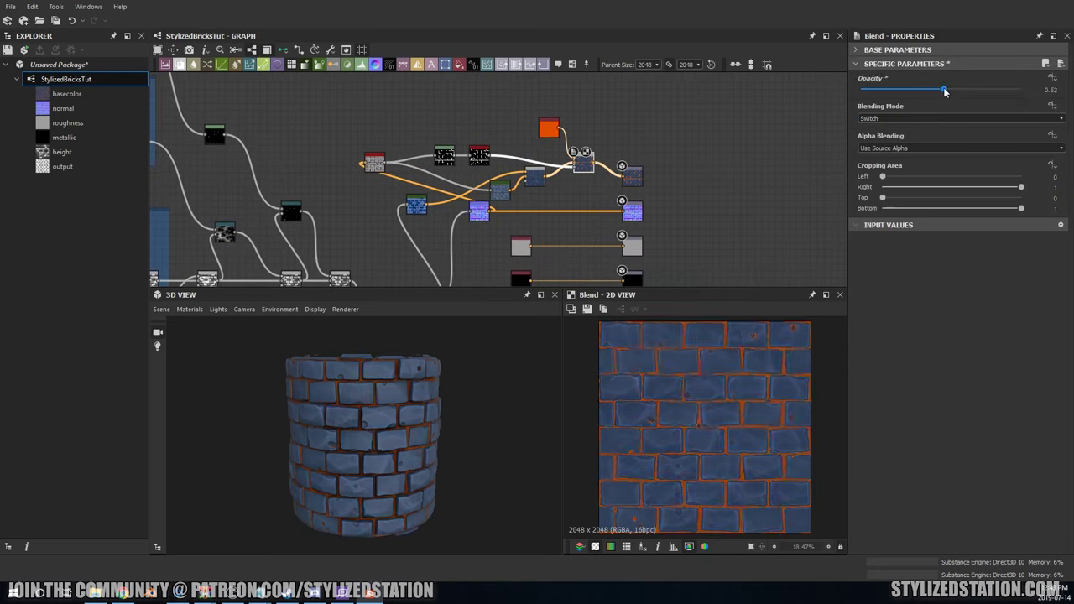
Step: Add a Grunge Map 002 node below the orange Uniform Color
{"action": "left_click", "coordinate": [548, 128]}
{"action": "scroll", "coordinate": [501, 123], "scroll_direction": "up", "scroll_amount": 3}
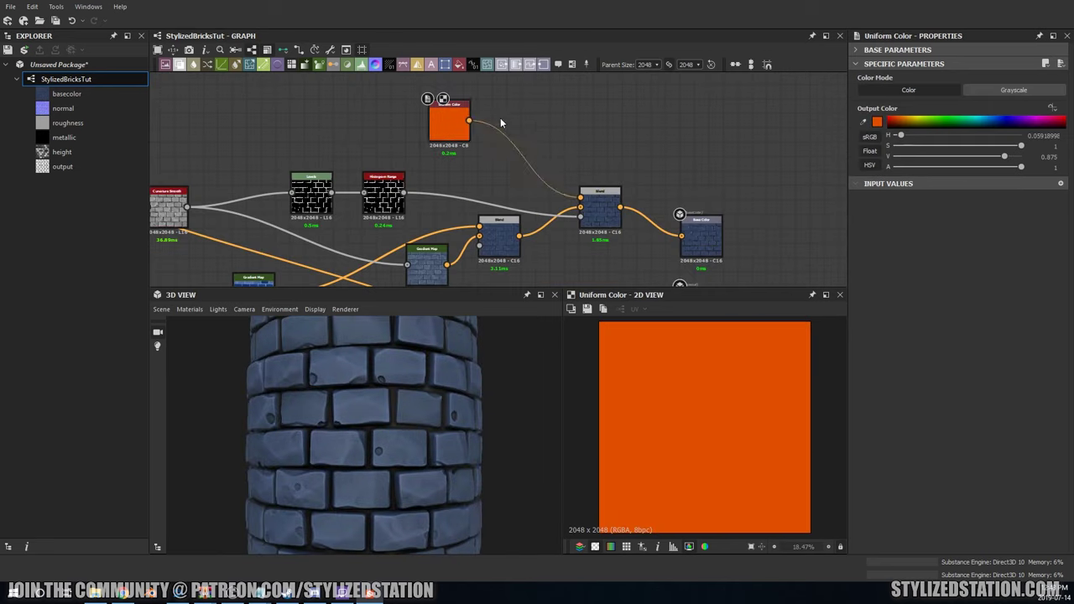
{"action": "key", "text": "ctrl+v"}
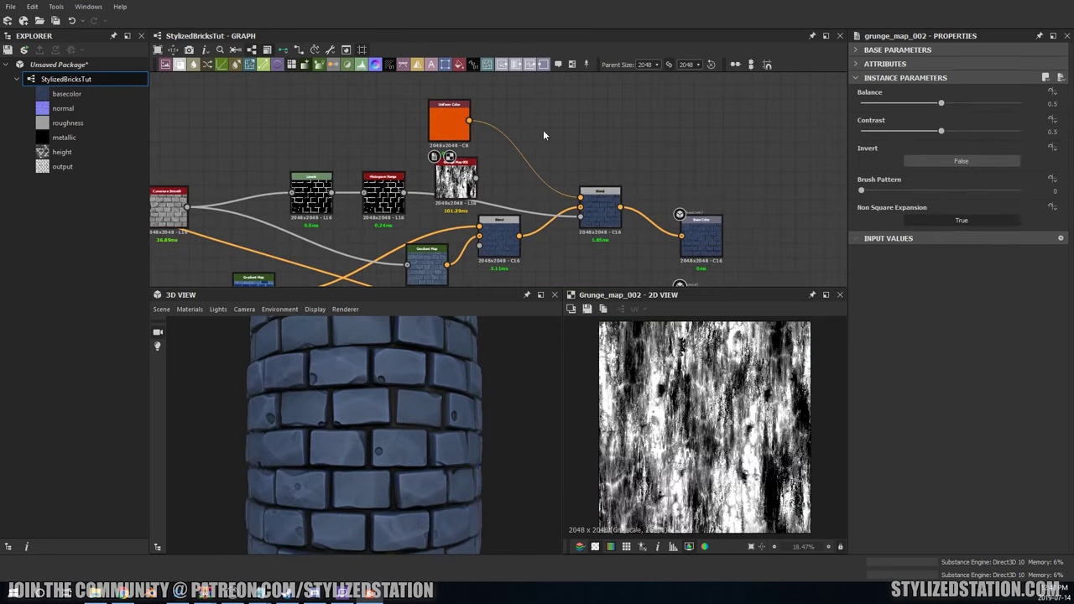
Step: Blend the orange colour with Grunge Map 002 in Add mode and darken the orange
{"action": "left_click_drag", "start_coordinate": [469, 120], "coordinate": [522, 126]}
{"action": "left_click_drag", "start_coordinate": [476, 177], "coordinate": [523, 141]}
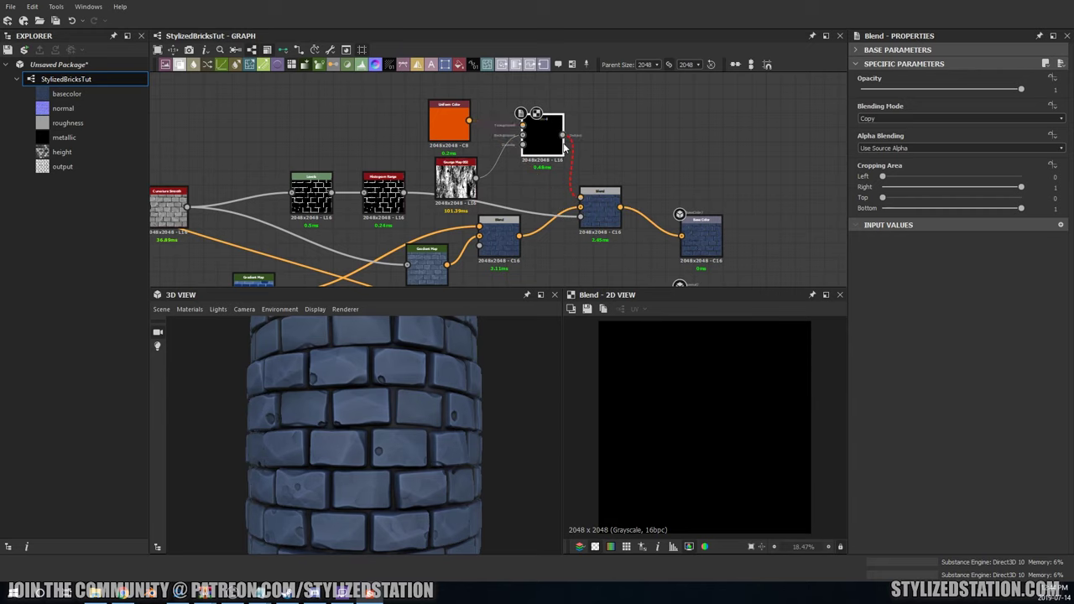
{"action": "scroll", "coordinate": [480, 123], "scroll_direction": "up", "scroll_amount": 2}
{"action": "left_click", "coordinate": [430, 127]}
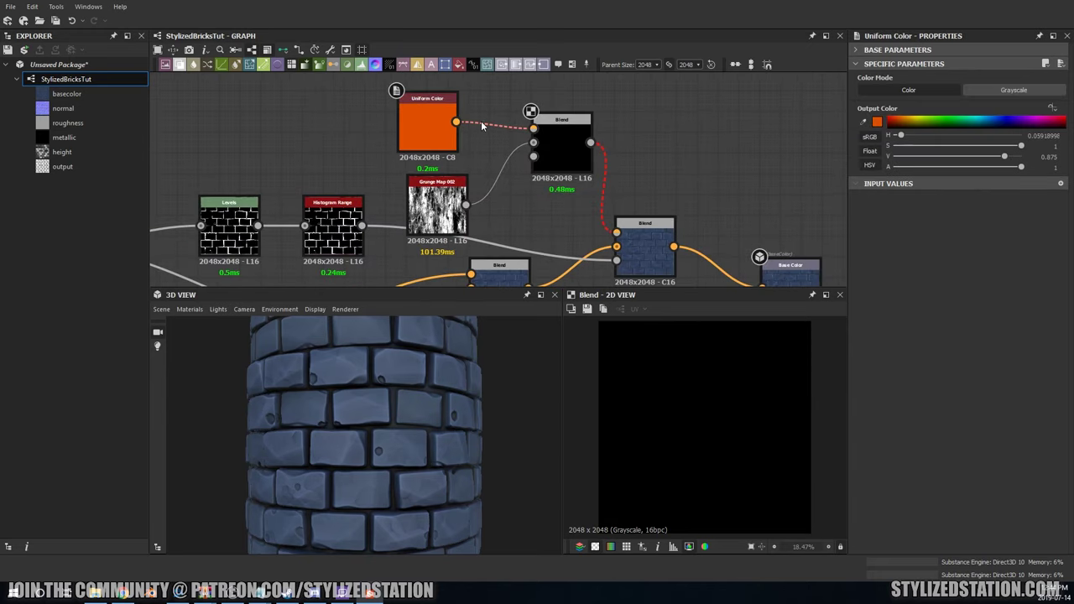
{"action": "scroll", "coordinate": [482, 126], "scroll_direction": "down", "scroll_amount": 2}
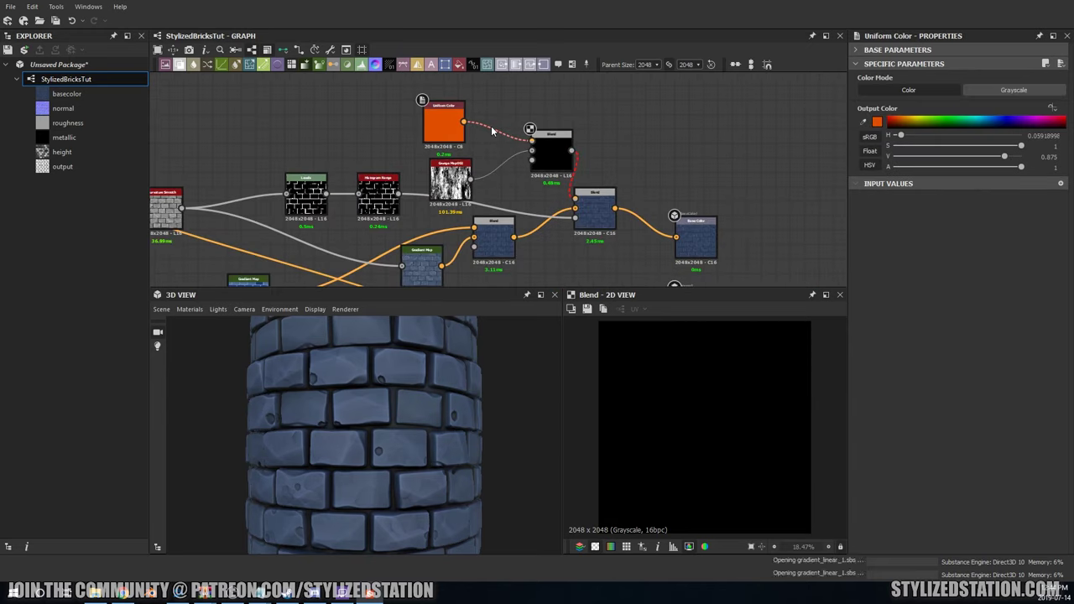
{"action": "scroll", "coordinate": [491, 131], "scroll_direction": "down", "scroll_amount": 2}
{"action": "left_click", "coordinate": [663, 198]}
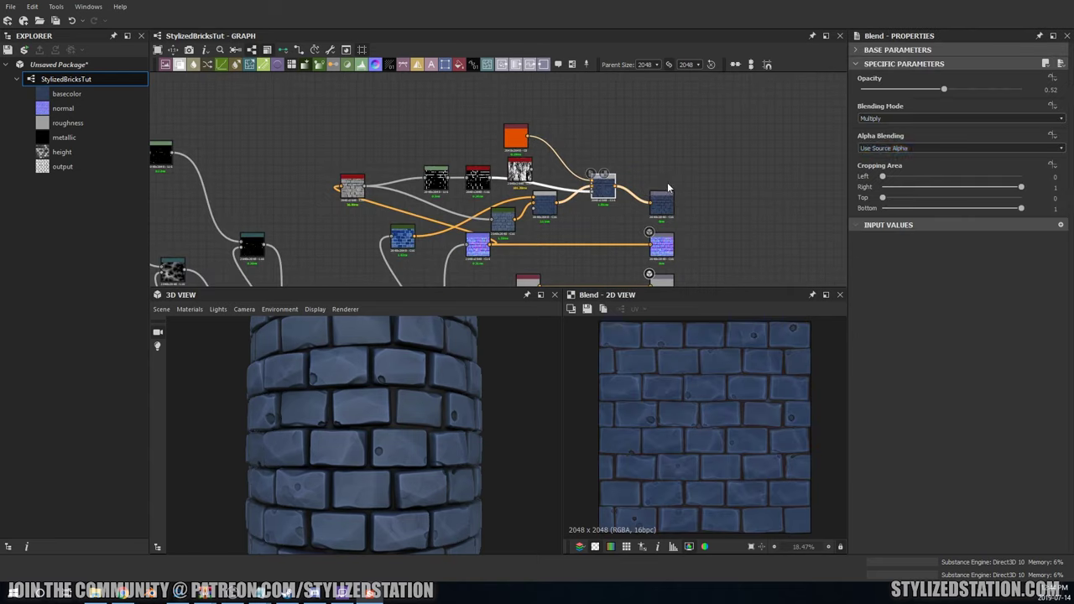
{"action": "left_click", "coordinate": [516, 136]}
{"action": "left_click_drag", "start_coordinate": [902, 121], "coordinate": [900, 126]}
Step: Shift a brick Gradient Map key right to darken the bricks
{"action": "left_click", "coordinate": [603, 186]}
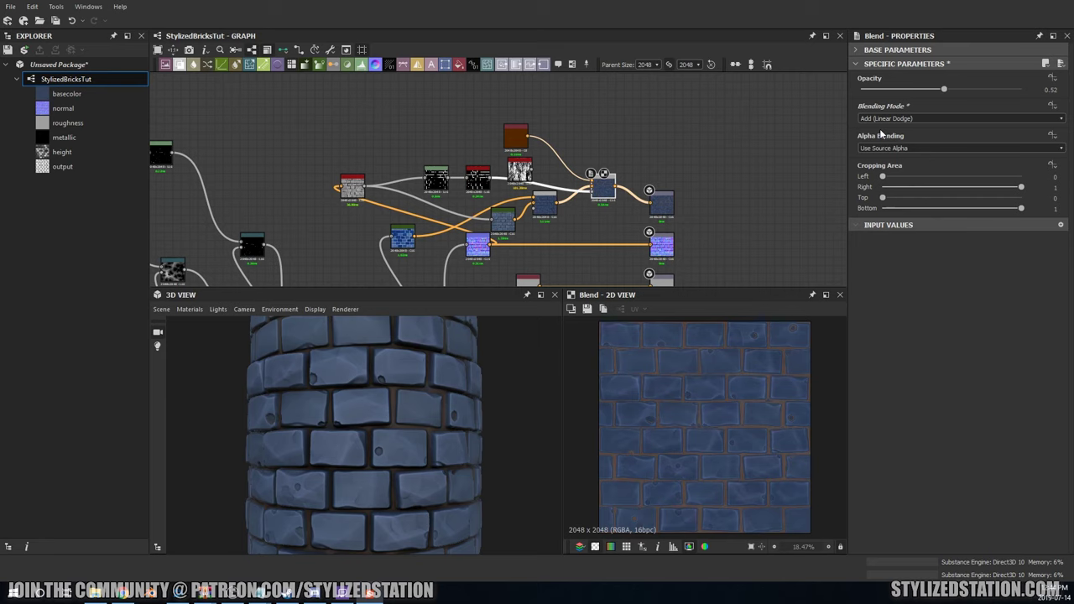
{"action": "middle_click_drag", "start_coordinate": [503, 273], "coordinate": [516, 219]}
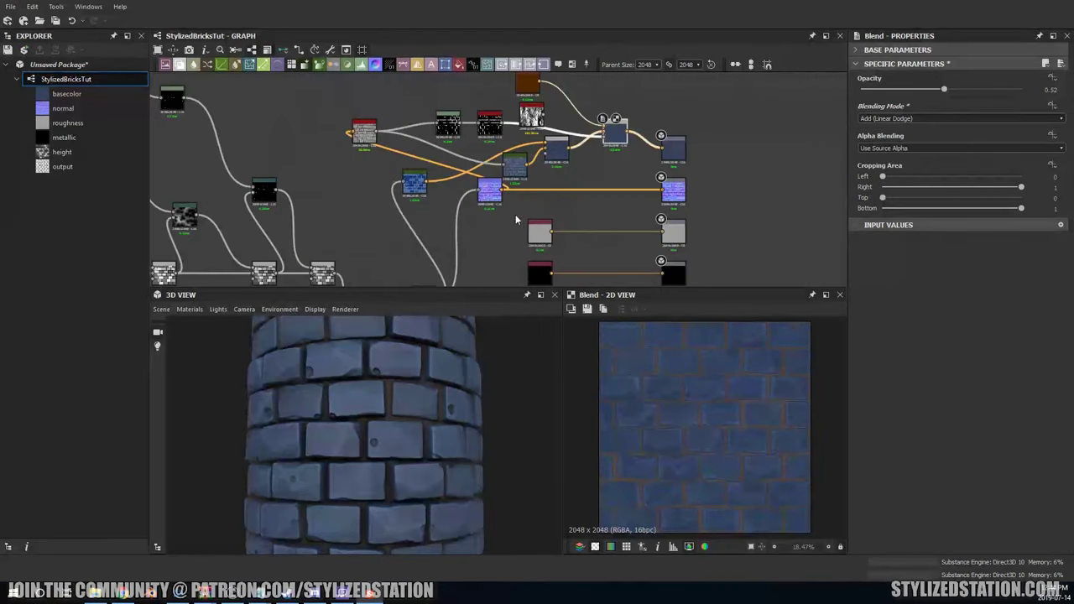
{"action": "left_click", "coordinate": [515, 166]}
{"action": "left_click", "coordinate": [557, 149]}
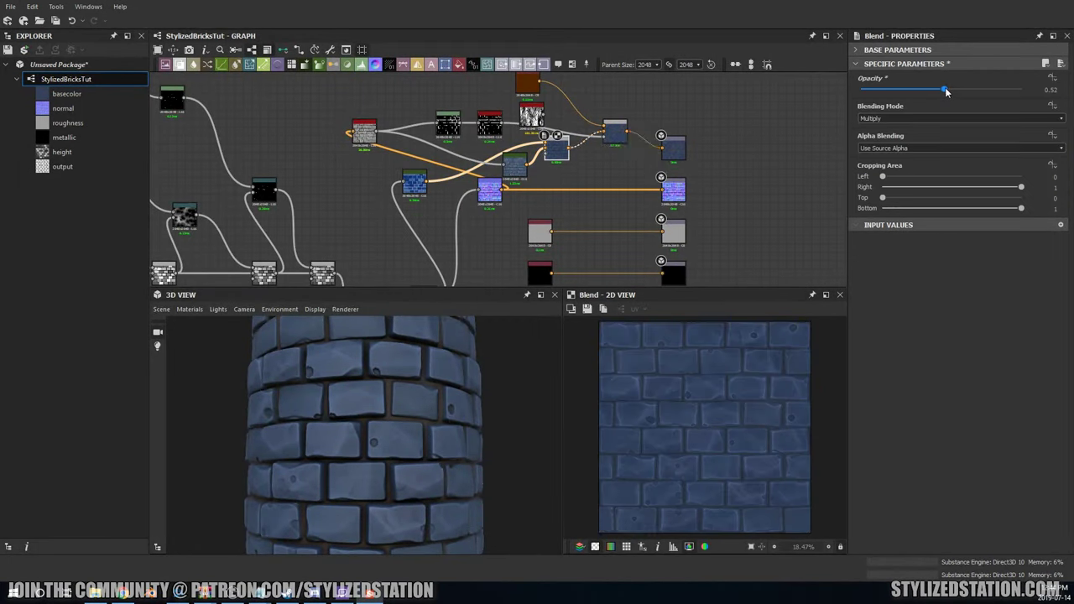
{"action": "left_click", "coordinate": [514, 163]}
{"action": "left_click_drag", "start_coordinate": [866, 161], "coordinate": [948, 161]}
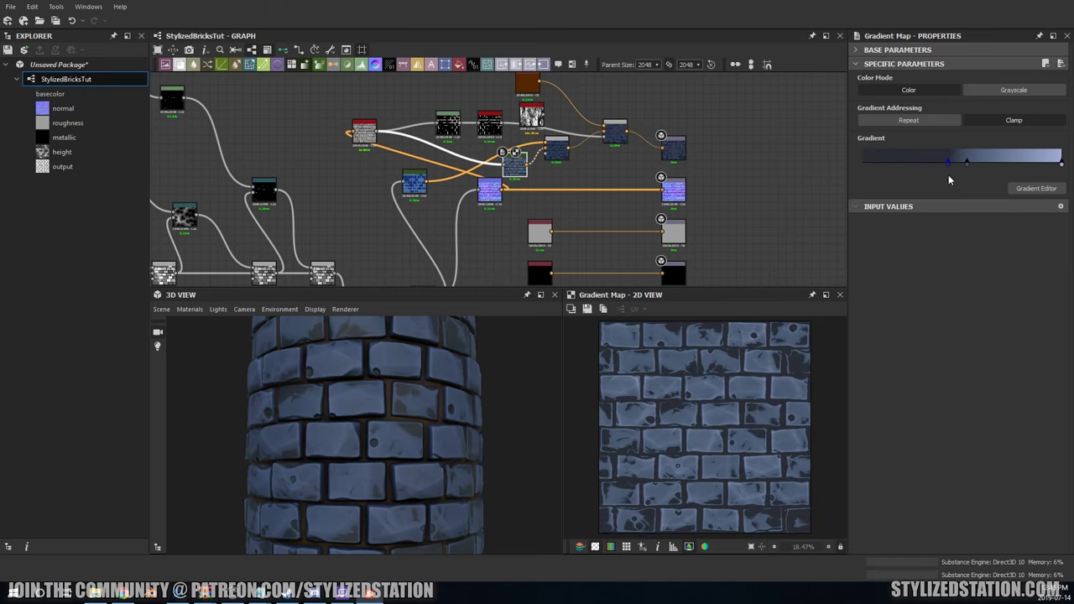
Step: Respace the Gradient Map keys to brighten the bricks and check the Normal output
{"action": "left_click_drag", "start_coordinate": [1060, 163], "coordinate": [969, 161]}
{"action": "left_click_drag", "start_coordinate": [411, 436], "coordinate": [434, 460]}
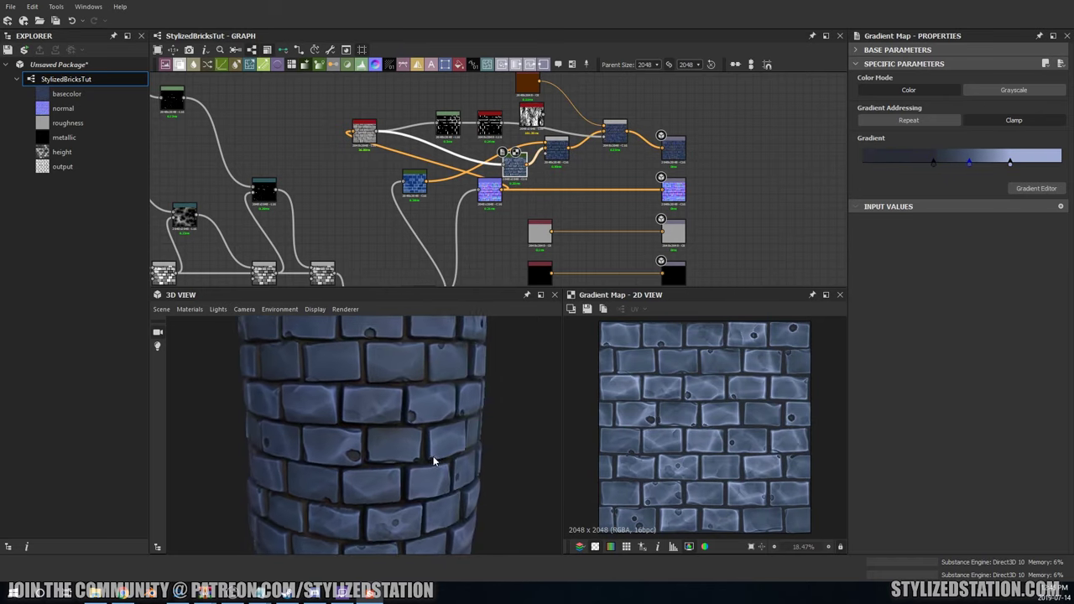
{"action": "scroll", "coordinate": [433, 461], "scroll_direction": "down", "scroll_amount": 3}
{"action": "scroll", "coordinate": [454, 249], "scroll_direction": "down", "scroll_amount": 2}
{"action": "left_click", "coordinate": [476, 212]}
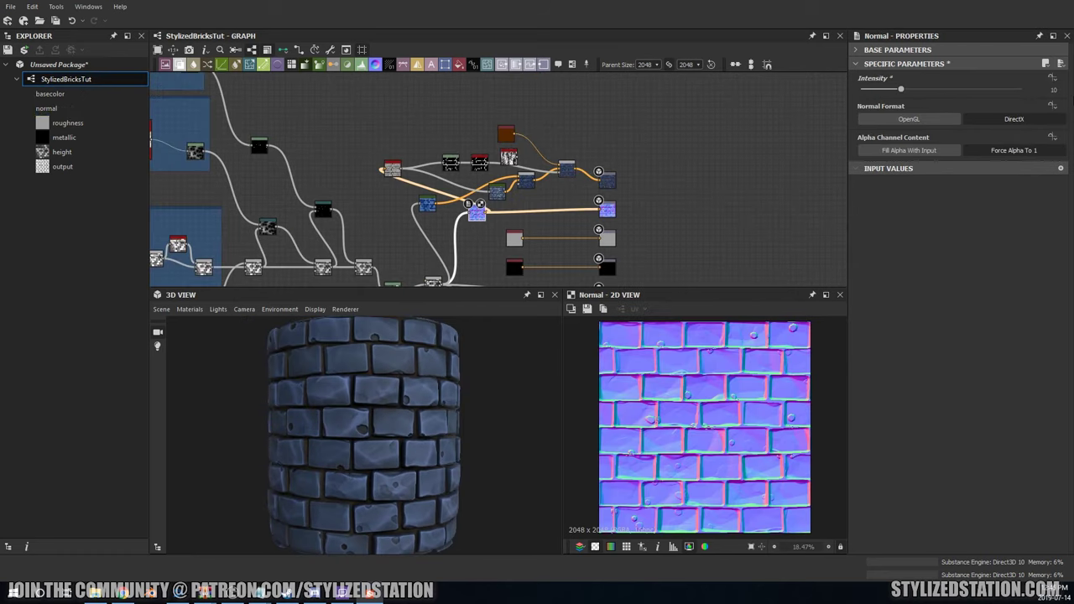
{"action": "scroll", "coordinate": [553, 315], "scroll_direction": "up", "scroll_amount": 3}
Step: Set the hbao Height Depth to 0.12 and preview on a plane
{"action": "middle_click_drag", "start_coordinate": [470, 210], "coordinate": [526, 137]}
{"action": "left_click", "coordinate": [492, 179]}
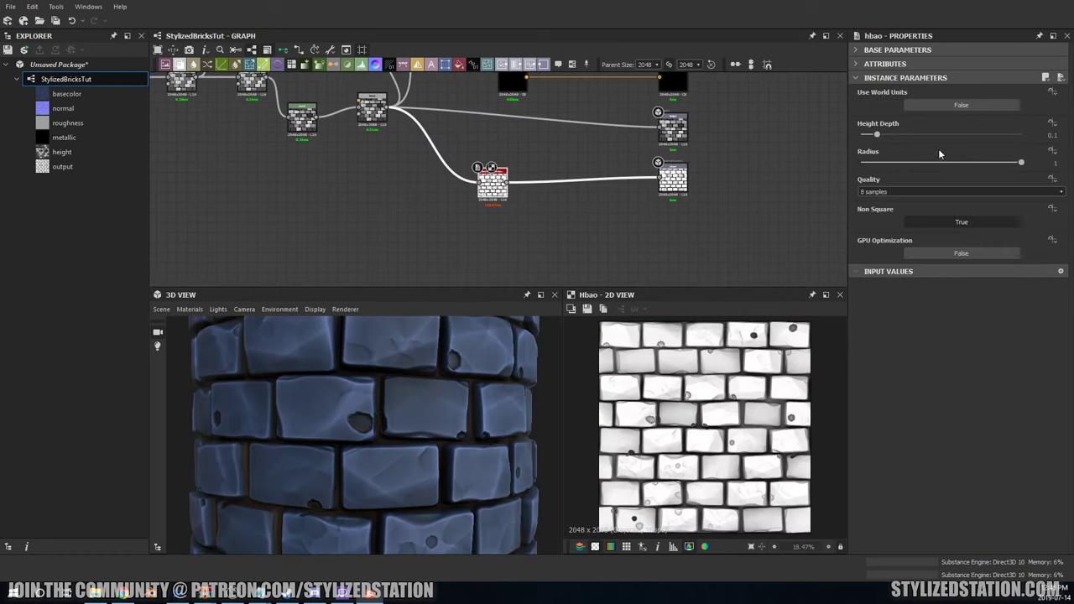
{"action": "mouse_move", "coordinate": [888, 136]}
{"action": "left_mouse_down"}
{"action": "mouse_move", "coordinate": [845, 136]}
{"action": "mouse_move", "coordinate": [880, 135]}
{"action": "left_mouse_up"}
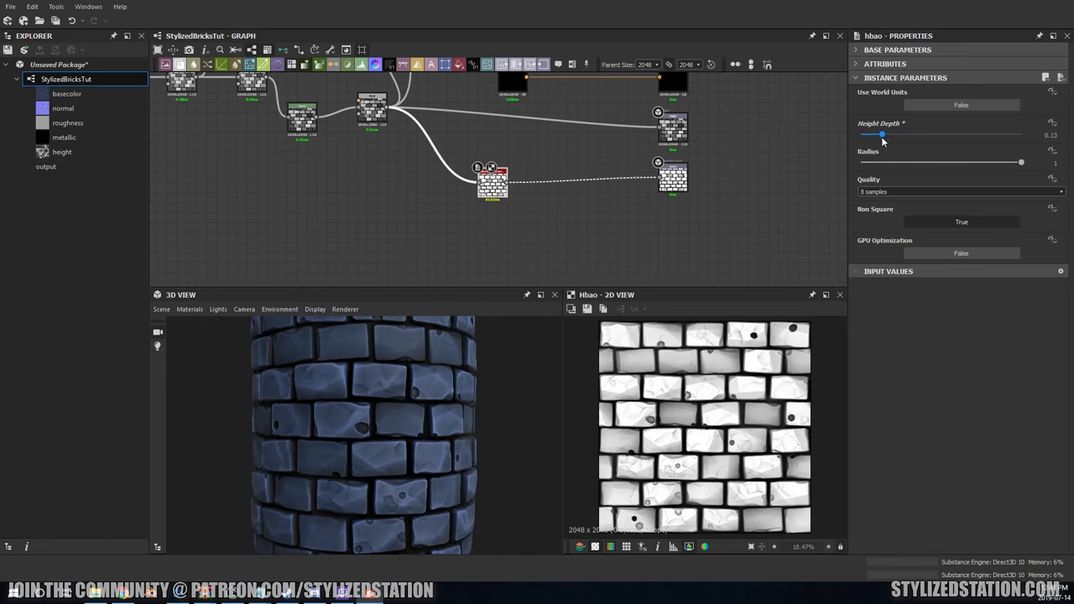
{"action": "left_click_drag", "start_coordinate": [411, 448], "coordinate": [393, 460]}
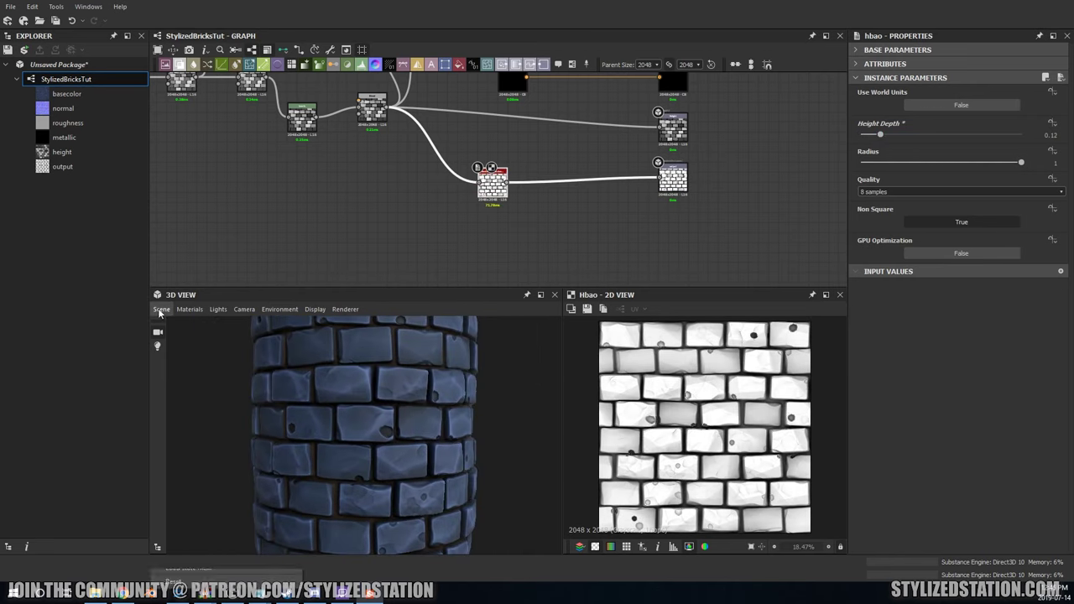
Step: Add a new Blend node fed by the Histogram Range edge mask
{"action": "middle_click_drag", "start_coordinate": [402, 93], "coordinate": [563, 130]}
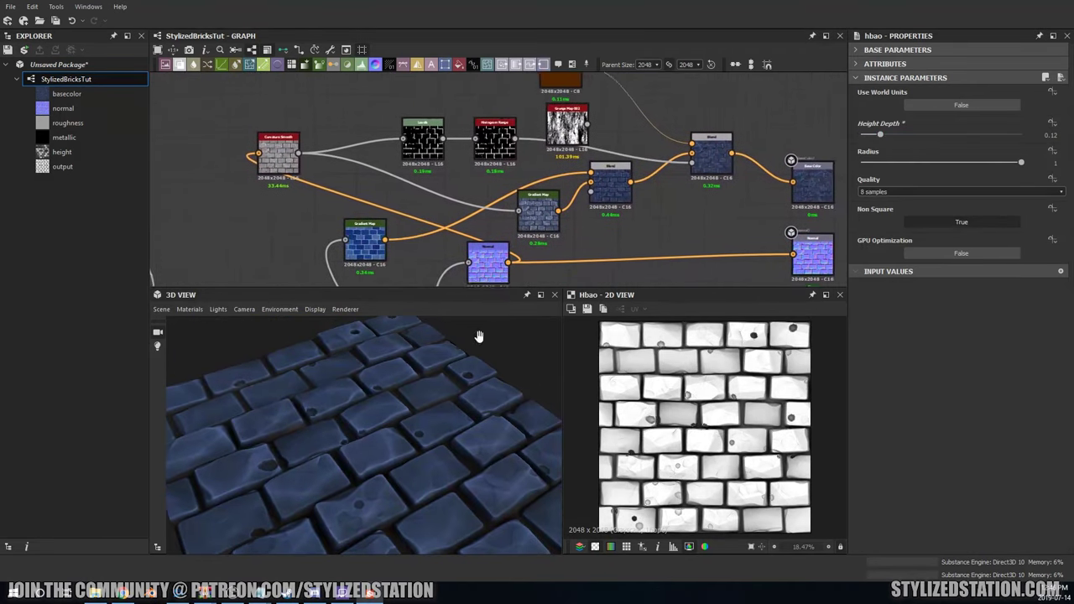
{"action": "double_click", "coordinate": [489, 144]}
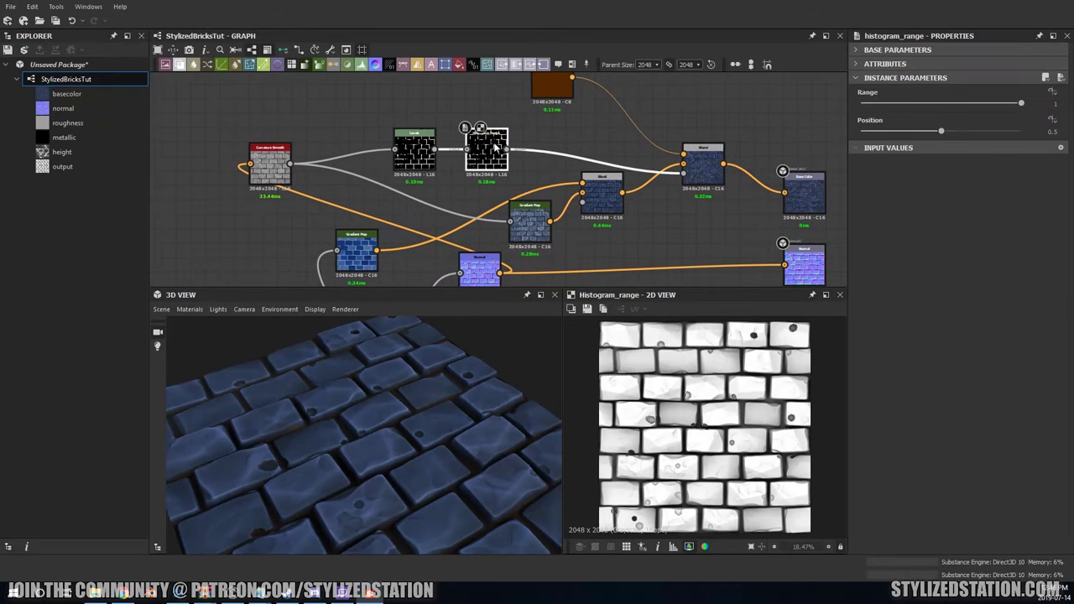
{"action": "middle_click_drag", "start_coordinate": [489, 144], "coordinate": [426, 149]}
{"action": "key", "text": "ctrl+v"}
{"action": "left_click_drag", "start_coordinate": [428, 148], "coordinate": [474, 177]}
{"action": "mouse_move", "coordinate": [407, 208]}
{"action": "left_mouse_down"}
{"action": "mouse_move", "coordinate": [453, 179]}
{"action": "mouse_move", "coordinate": [582, 232]}
{"action": "left_mouse_up"}
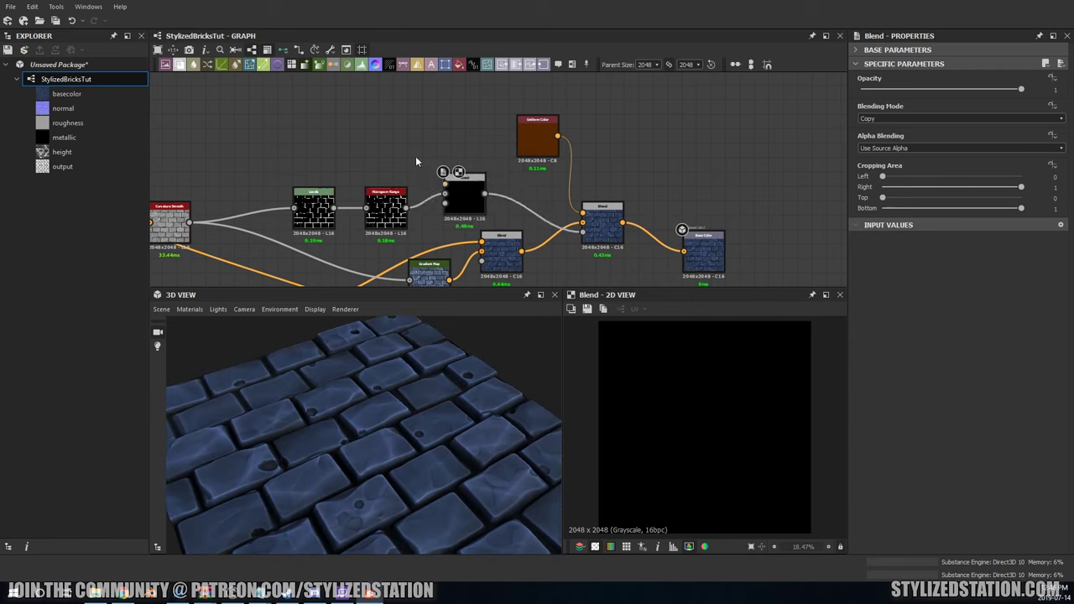
Step: Plug Grunge Map 013 into that blend using Add Sub mode at about 0.57 opacity
{"action": "key", "text": "ctrl+v"}
{"action": "left_click_drag", "start_coordinate": [426, 151], "coordinate": [444, 182]}
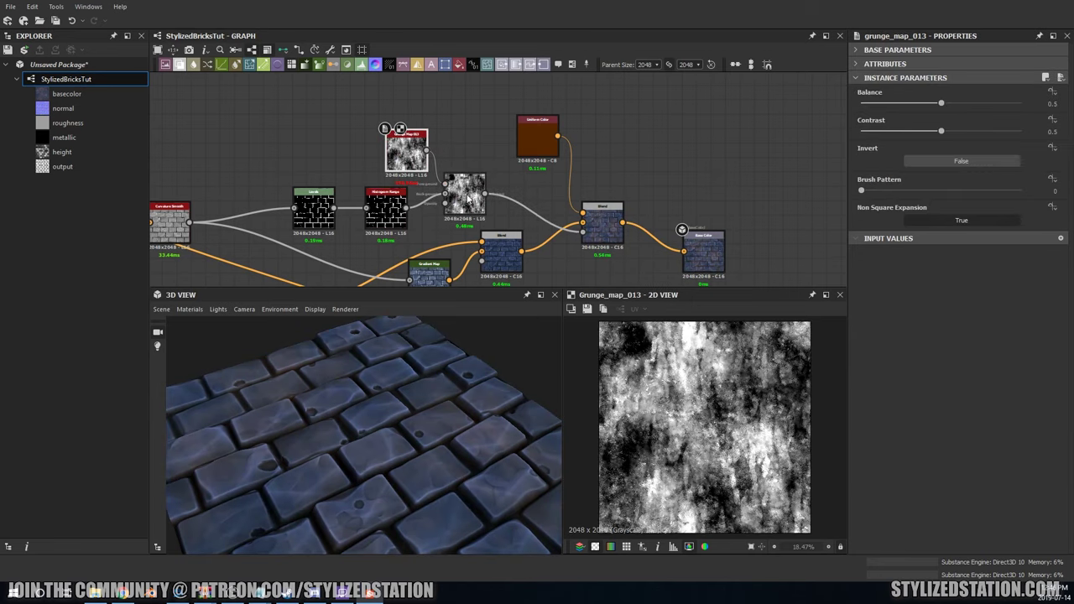
{"action": "left_click", "coordinate": [469, 202]}
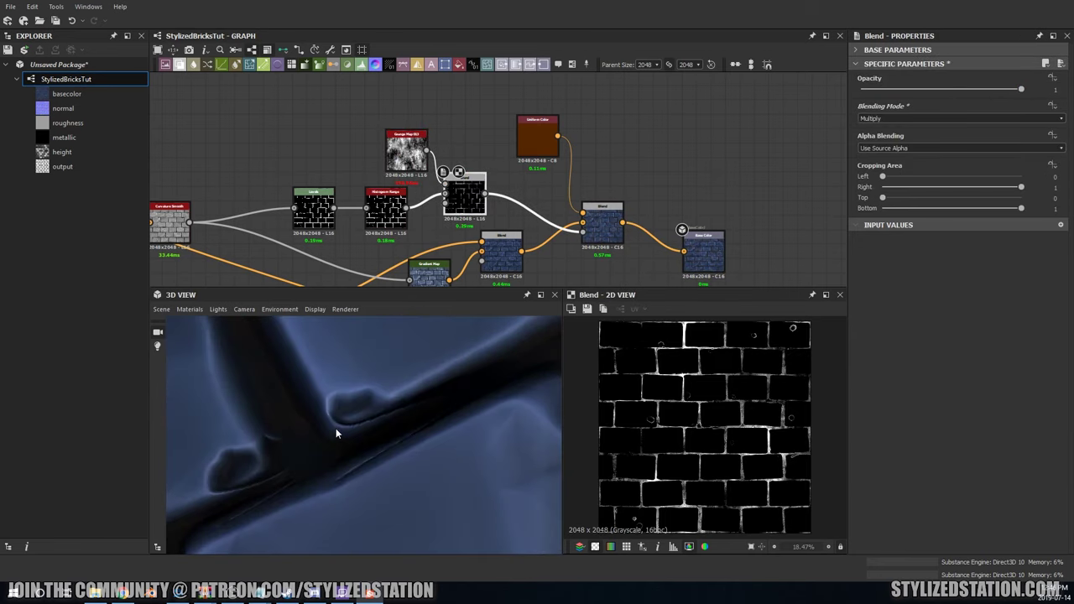
{"action": "left_click", "coordinate": [886, 89]}
{"action": "left_click_drag", "start_coordinate": [886, 89], "coordinate": [952, 89]}
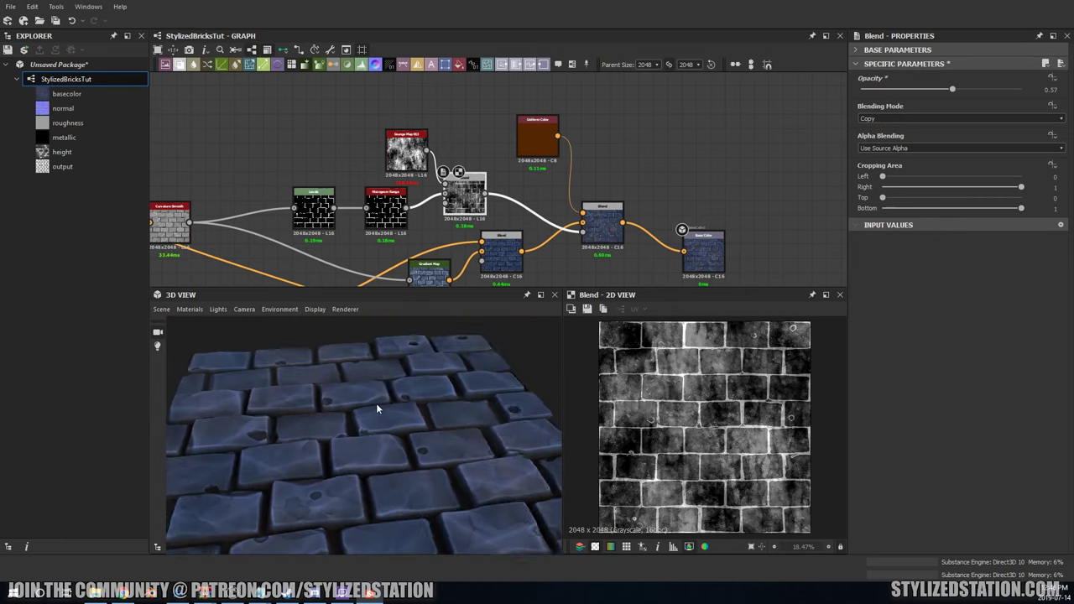
{"action": "scroll", "coordinate": [877, 118], "scroll_direction": "up", "scroll_amount": 2}
{"action": "scroll", "coordinate": [877, 118], "scroll_direction": "down", "scroll_amount": 3}
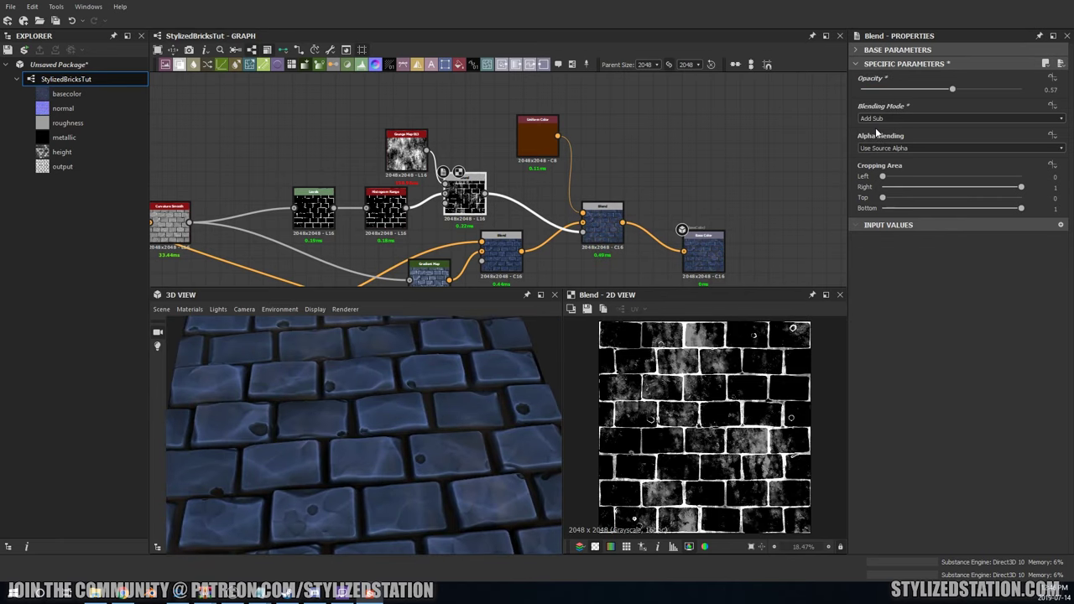
{"action": "left_click_drag", "start_coordinate": [952, 89], "coordinate": [1034, 97]}
{"action": "mouse_move", "coordinate": [394, 436]}
{"action": "left_mouse_down"}
{"action": "mouse_move", "coordinate": [298, 363]}
{"action": "mouse_move", "coordinate": [282, 439]}
{"action": "left_mouse_up"}
Step: Undo the edge colour back to dark brown and redo the Grunge Map 015 edge-mask link
{"action": "left_click", "coordinate": [537, 139]}
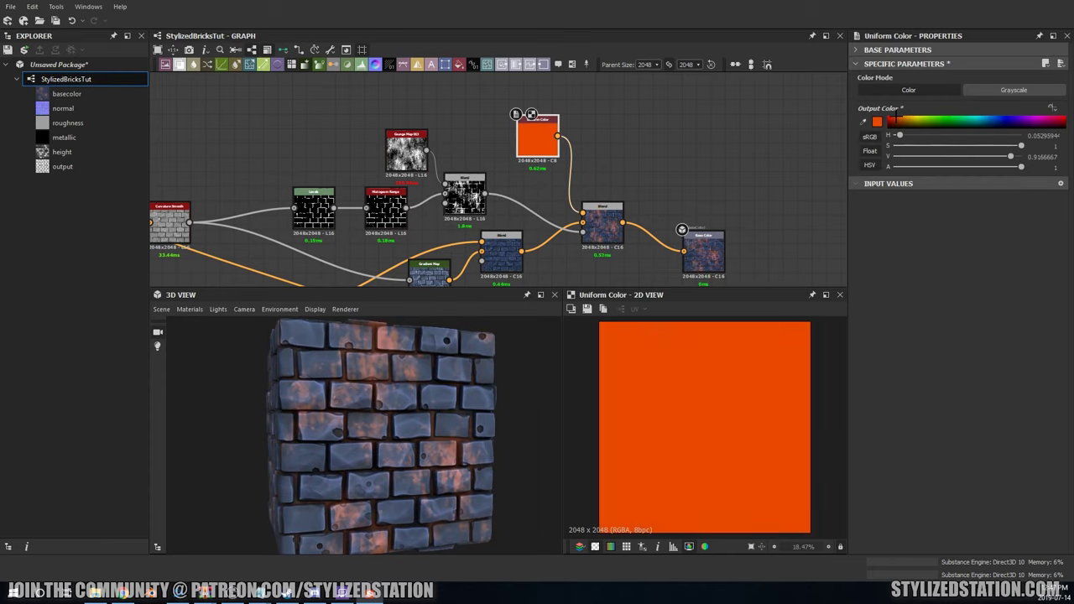
{"action": "key", "text": "ctrl+z"}
{"action": "key", "text": "ctrl+z"}
{"action": "key", "text": "ctrl+z"}
{"action": "key", "text": "ctrl+z"}
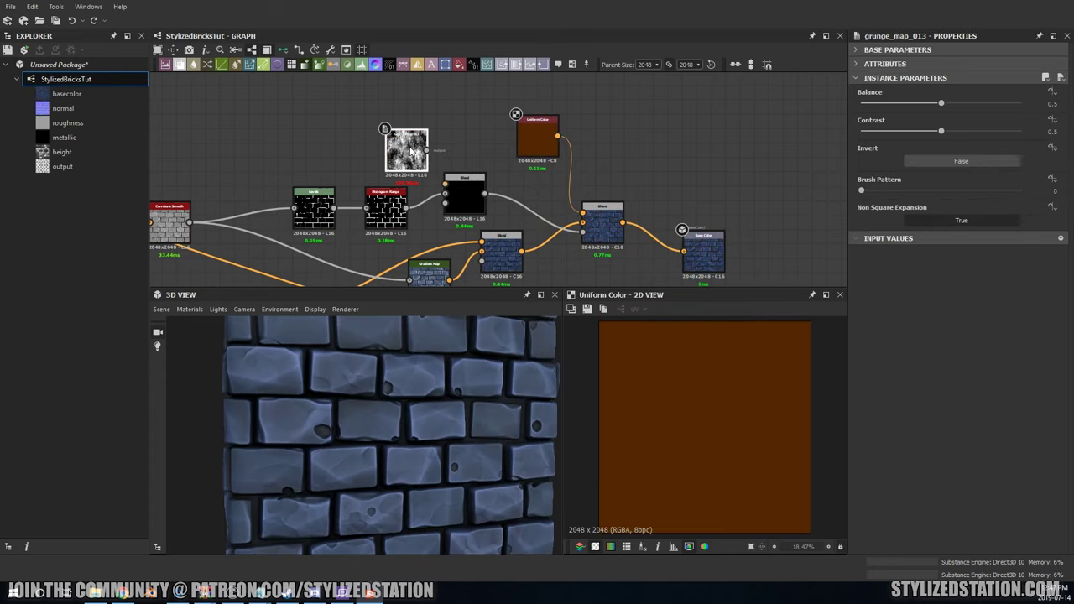
{"action": "left_click", "coordinate": [608, 220]}
{"action": "scroll", "coordinate": [458, 187], "scroll_direction": "up", "scroll_amount": 1}
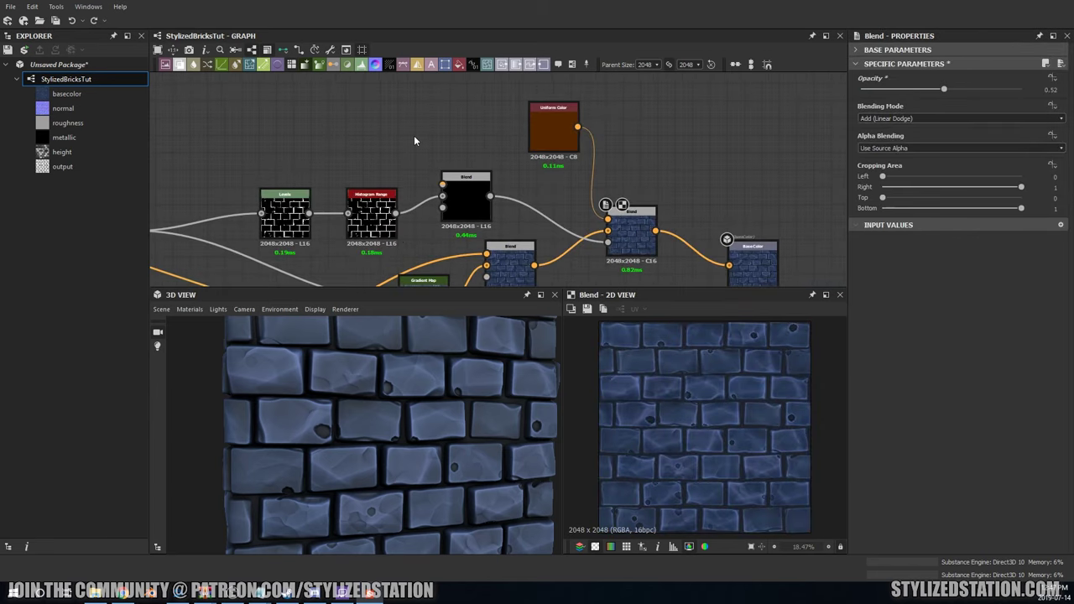
{"action": "key", "text": "ctrl+y"}
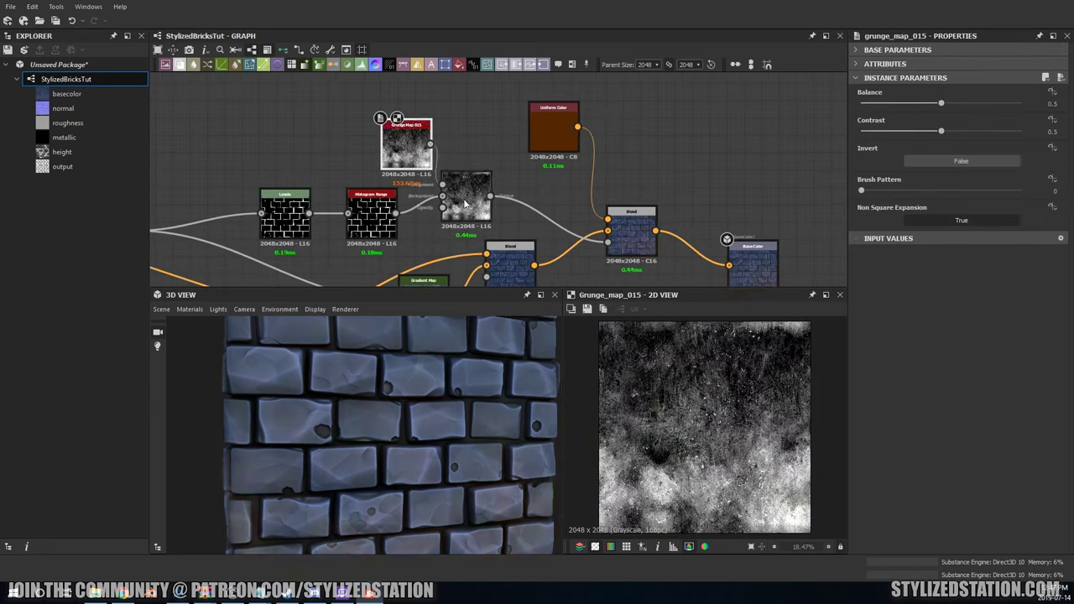
{"action": "key", "text": "ctrl+y"}
{"action": "scroll", "coordinate": [910, 120], "scroll_direction": "down", "scroll_amount": 1}
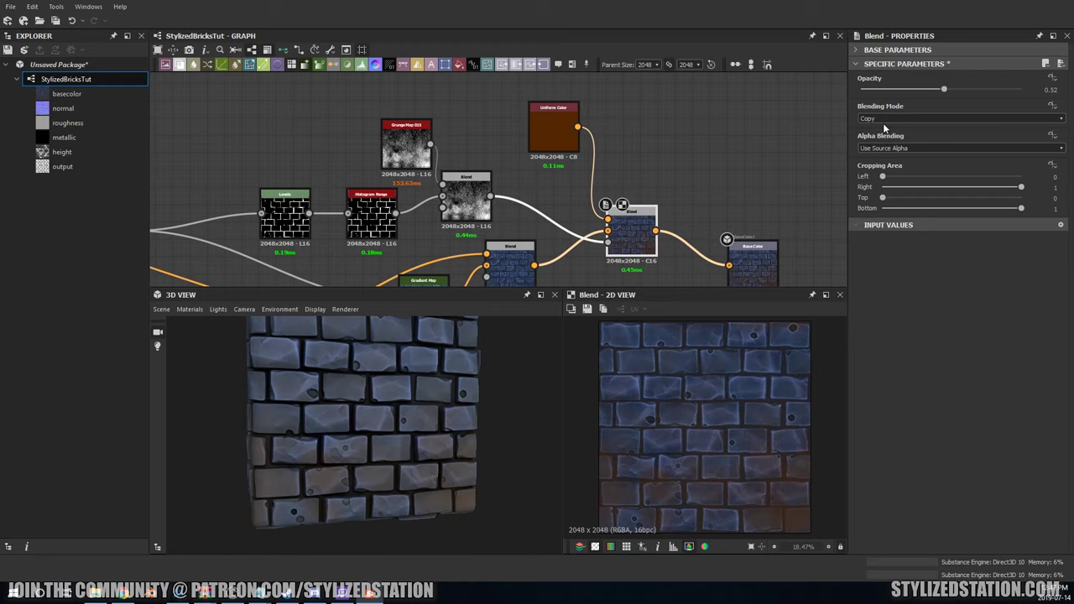
{"action": "scroll", "coordinate": [883, 121], "scroll_direction": "down", "scroll_amount": 1}
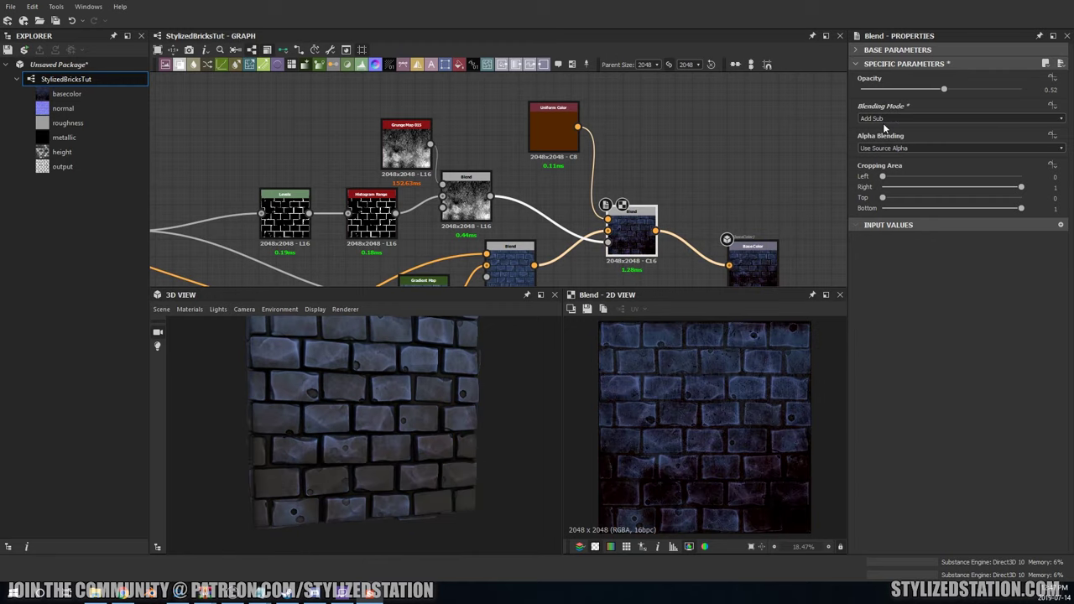
{"action": "mouse_move", "coordinate": [487, 415]}
{"action": "left_mouse_down"}
{"action": "mouse_move", "coordinate": [377, 422]}
{"action": "mouse_move", "coordinate": [444, 411]}
{"action": "left_mouse_up"}
{"action": "scroll", "coordinate": [884, 119], "scroll_direction": "down", "scroll_amount": 1}
{"action": "scroll", "coordinate": [883, 118], "scroll_direction": "down", "scroll_amount": 1}
{"action": "scroll", "coordinate": [884, 118], "scroll_direction": "down", "scroll_amount": 2}
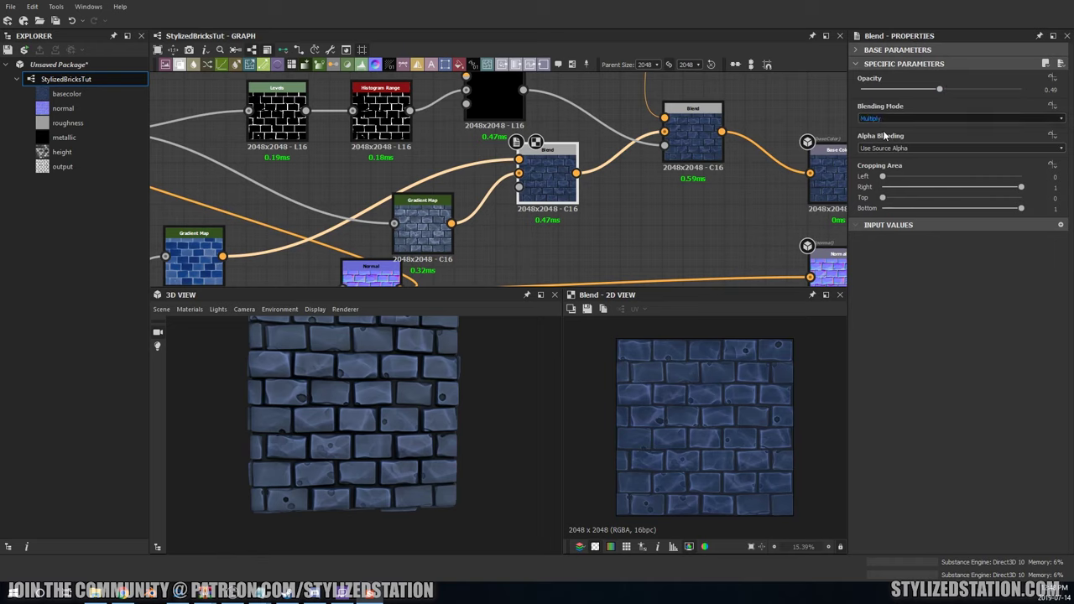
Step: Try the bricks Blend in Subtract, then settle on Multiply
{"action": "scroll", "coordinate": [883, 133], "scroll_direction": "up", "scroll_amount": 2}
{"action": "scroll", "coordinate": [883, 133], "scroll_direction": "down", "scroll_amount": 1}
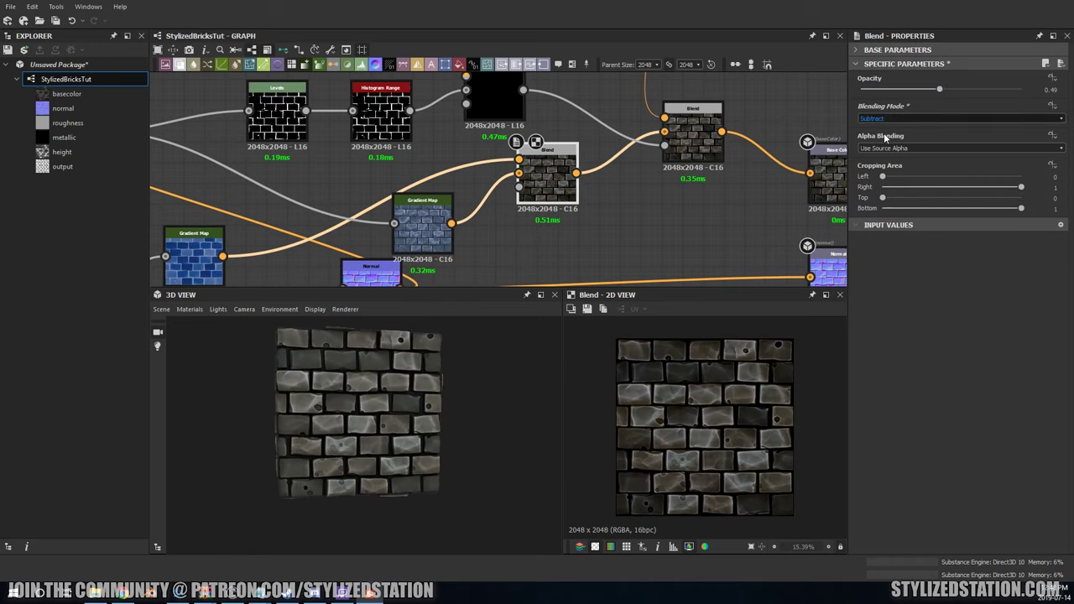
{"action": "scroll", "coordinate": [885, 137], "scroll_direction": "down", "scroll_amount": 1}
{"action": "scroll", "coordinate": [388, 206], "scroll_direction": "down", "scroll_amount": 2}
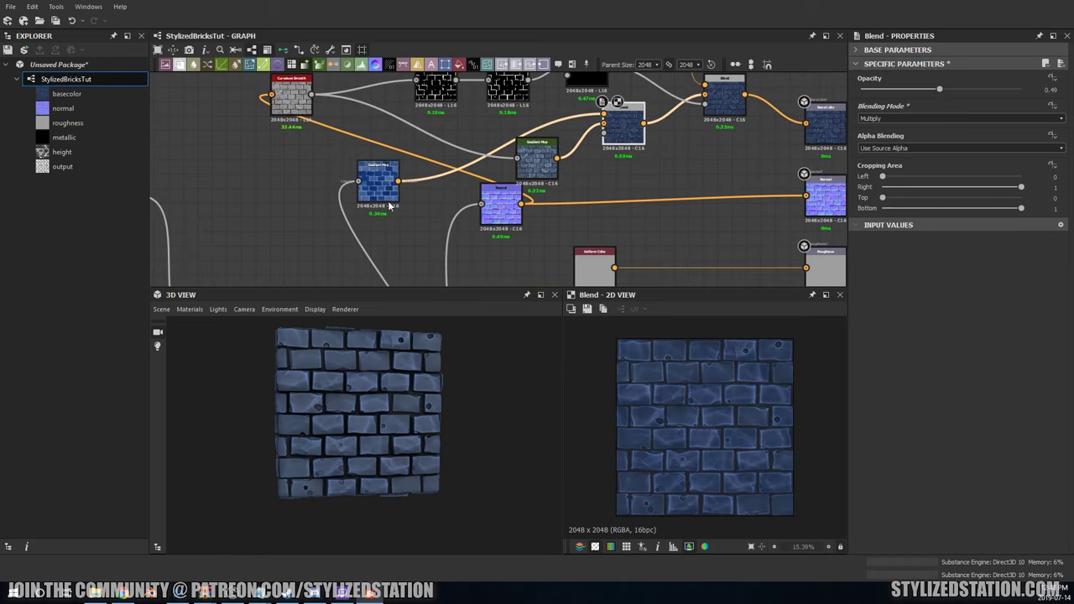
Step: Darken the blue brick Gradient Map's dark end toward deep navy blue
{"action": "left_click", "coordinate": [384, 195]}
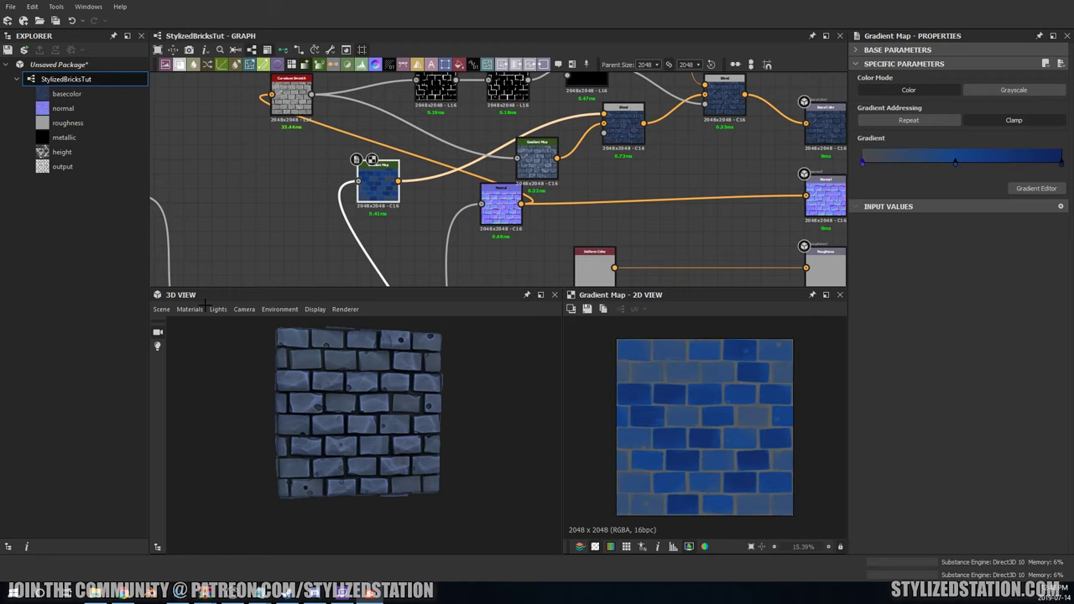
{"action": "left_click_drag", "start_coordinate": [205, 305], "coordinate": [291, 355]}
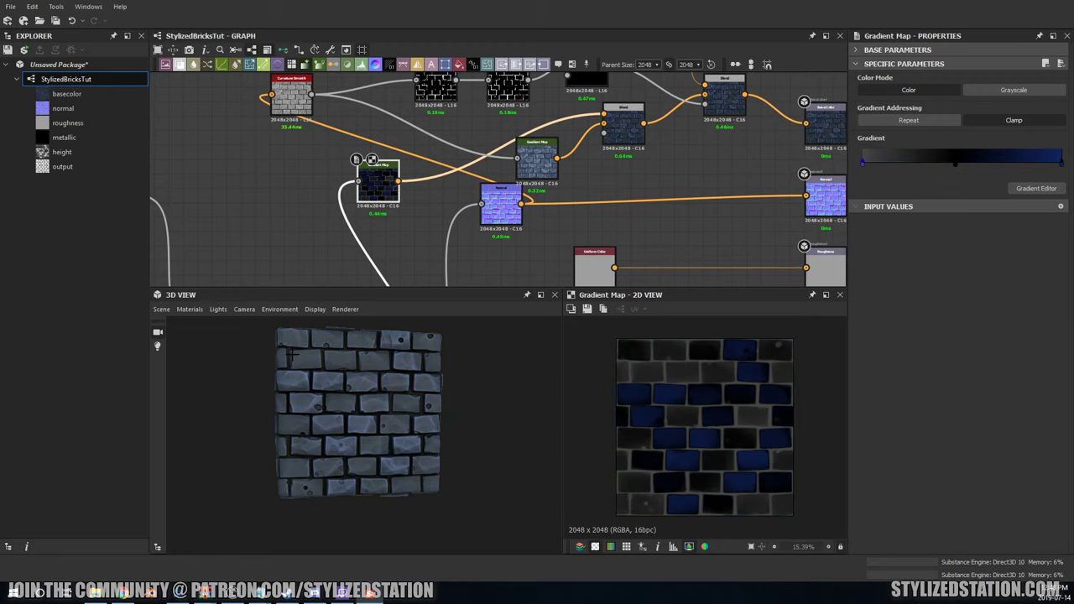
{"action": "key", "text": "ctrl+z"}
{"action": "key", "text": "ctrl+y"}
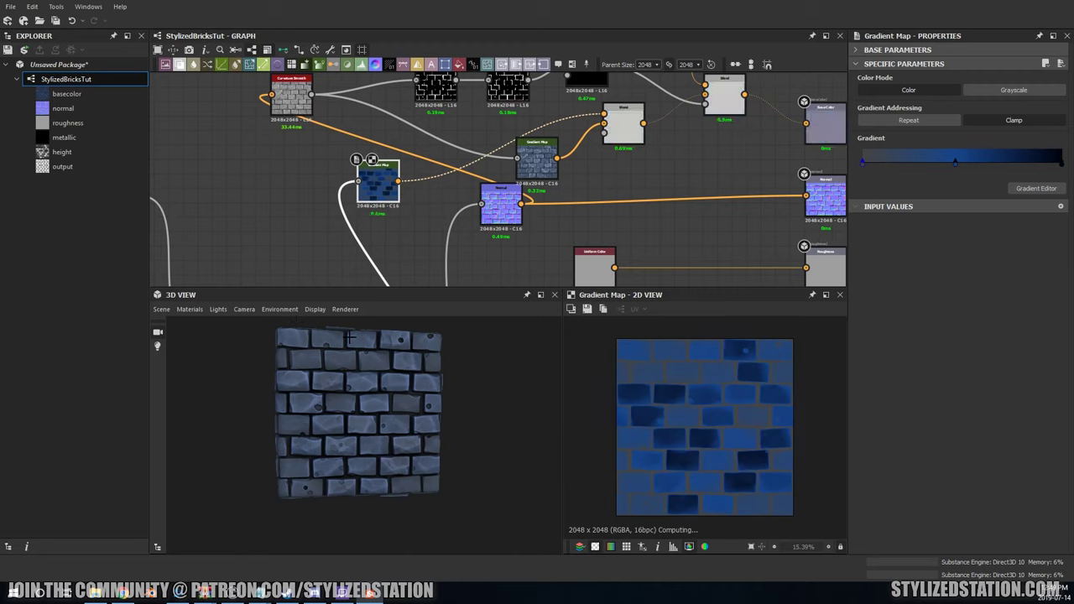
{"action": "left_click_drag", "start_coordinate": [370, 436], "coordinate": [402, 442]}
{"action": "left_click_drag", "start_coordinate": [203, 408], "coordinate": [240, 369]}
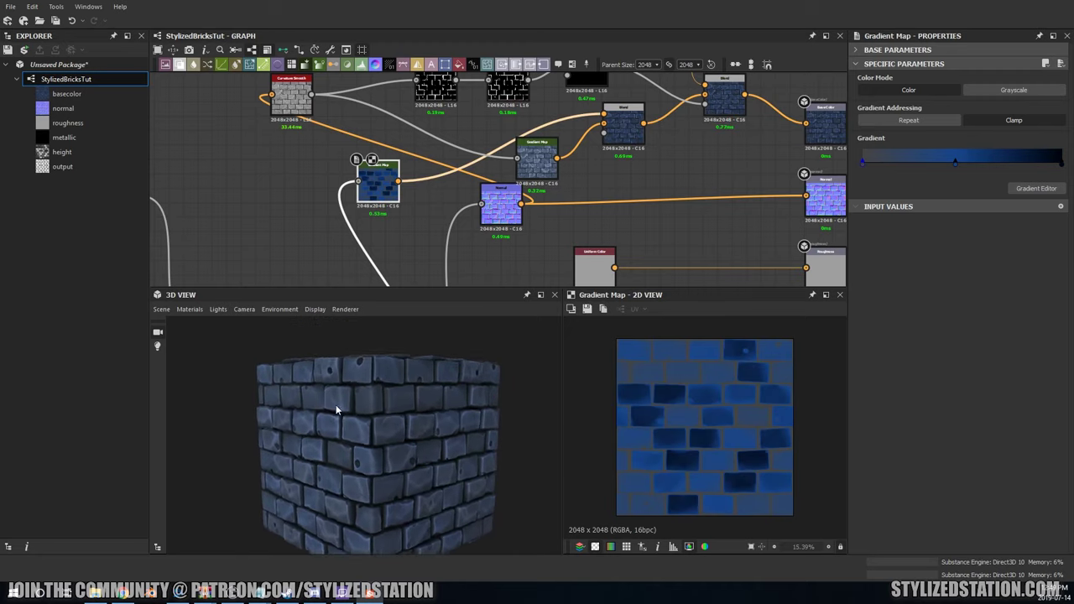